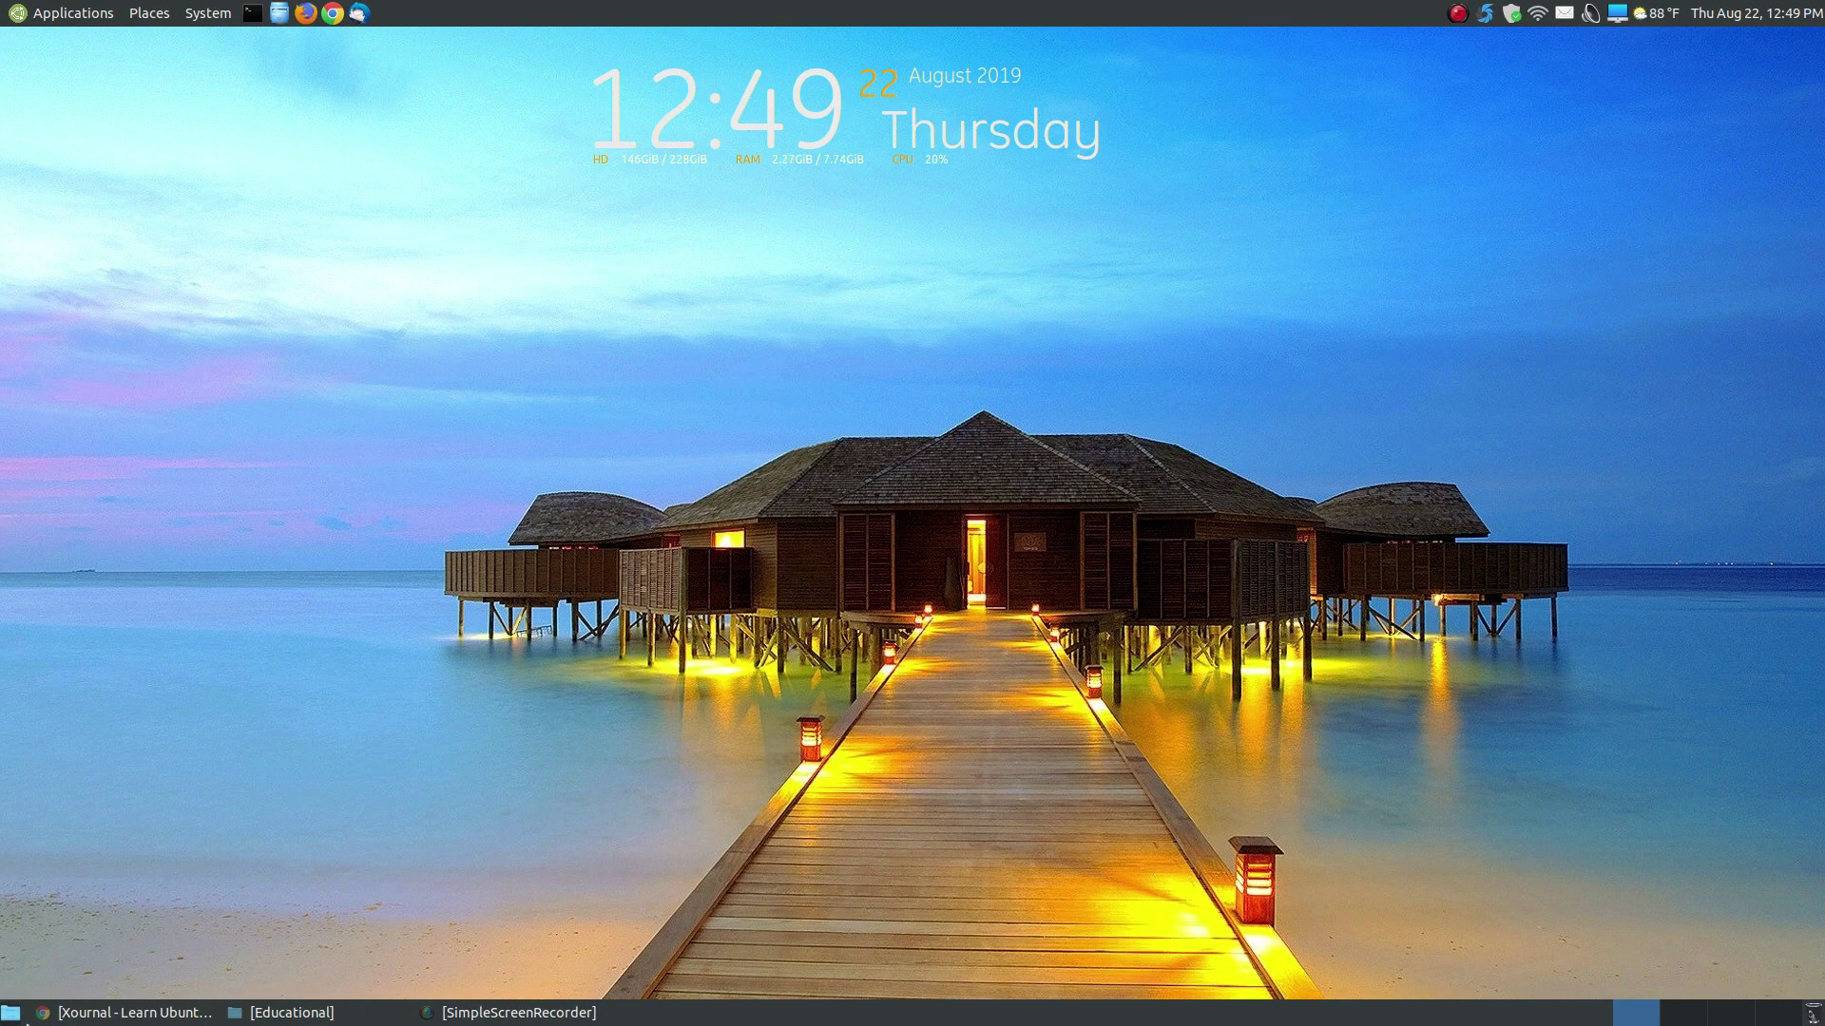
Scroll the Learn Ubuntu MATE page to the Xournal introduction and About Xournal 0.4.8 screenshot.
left_click(84, 1013)
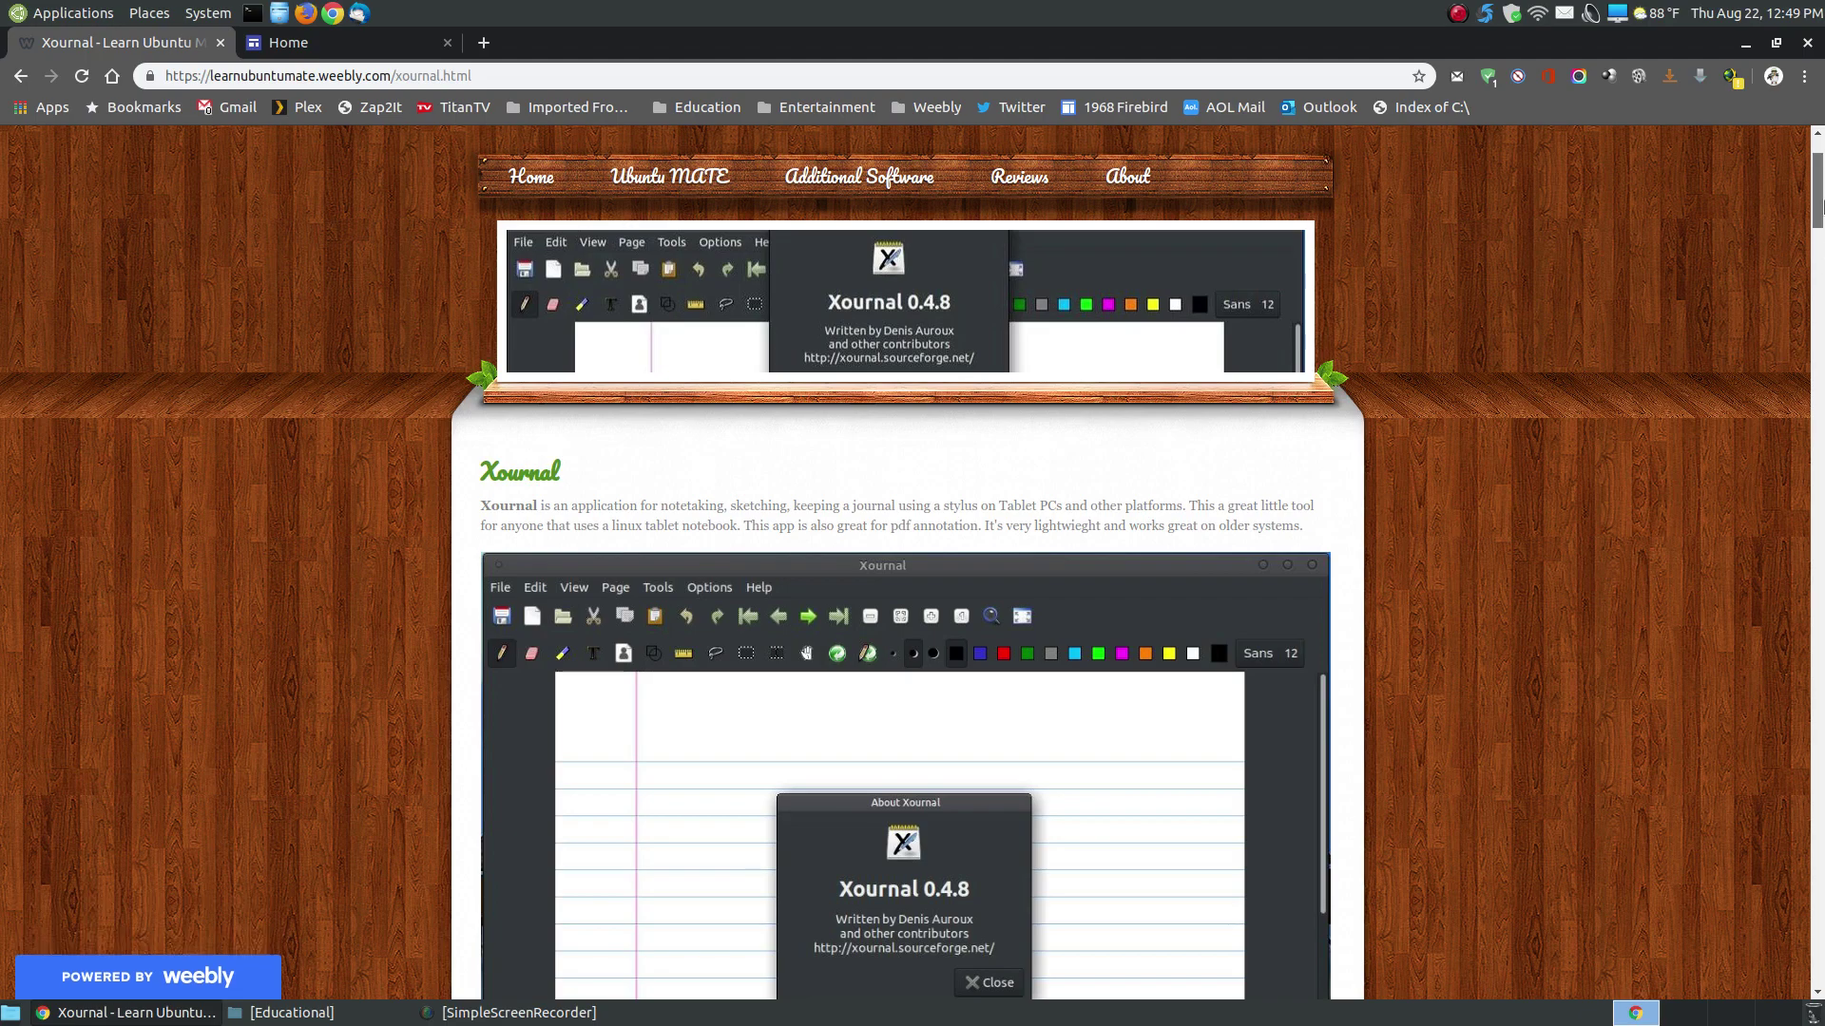
mouse_move(1817, 205)
left_mouse_down()
mouse_move(1806, 964)
mouse_move(1817, 229)
left_mouse_up()
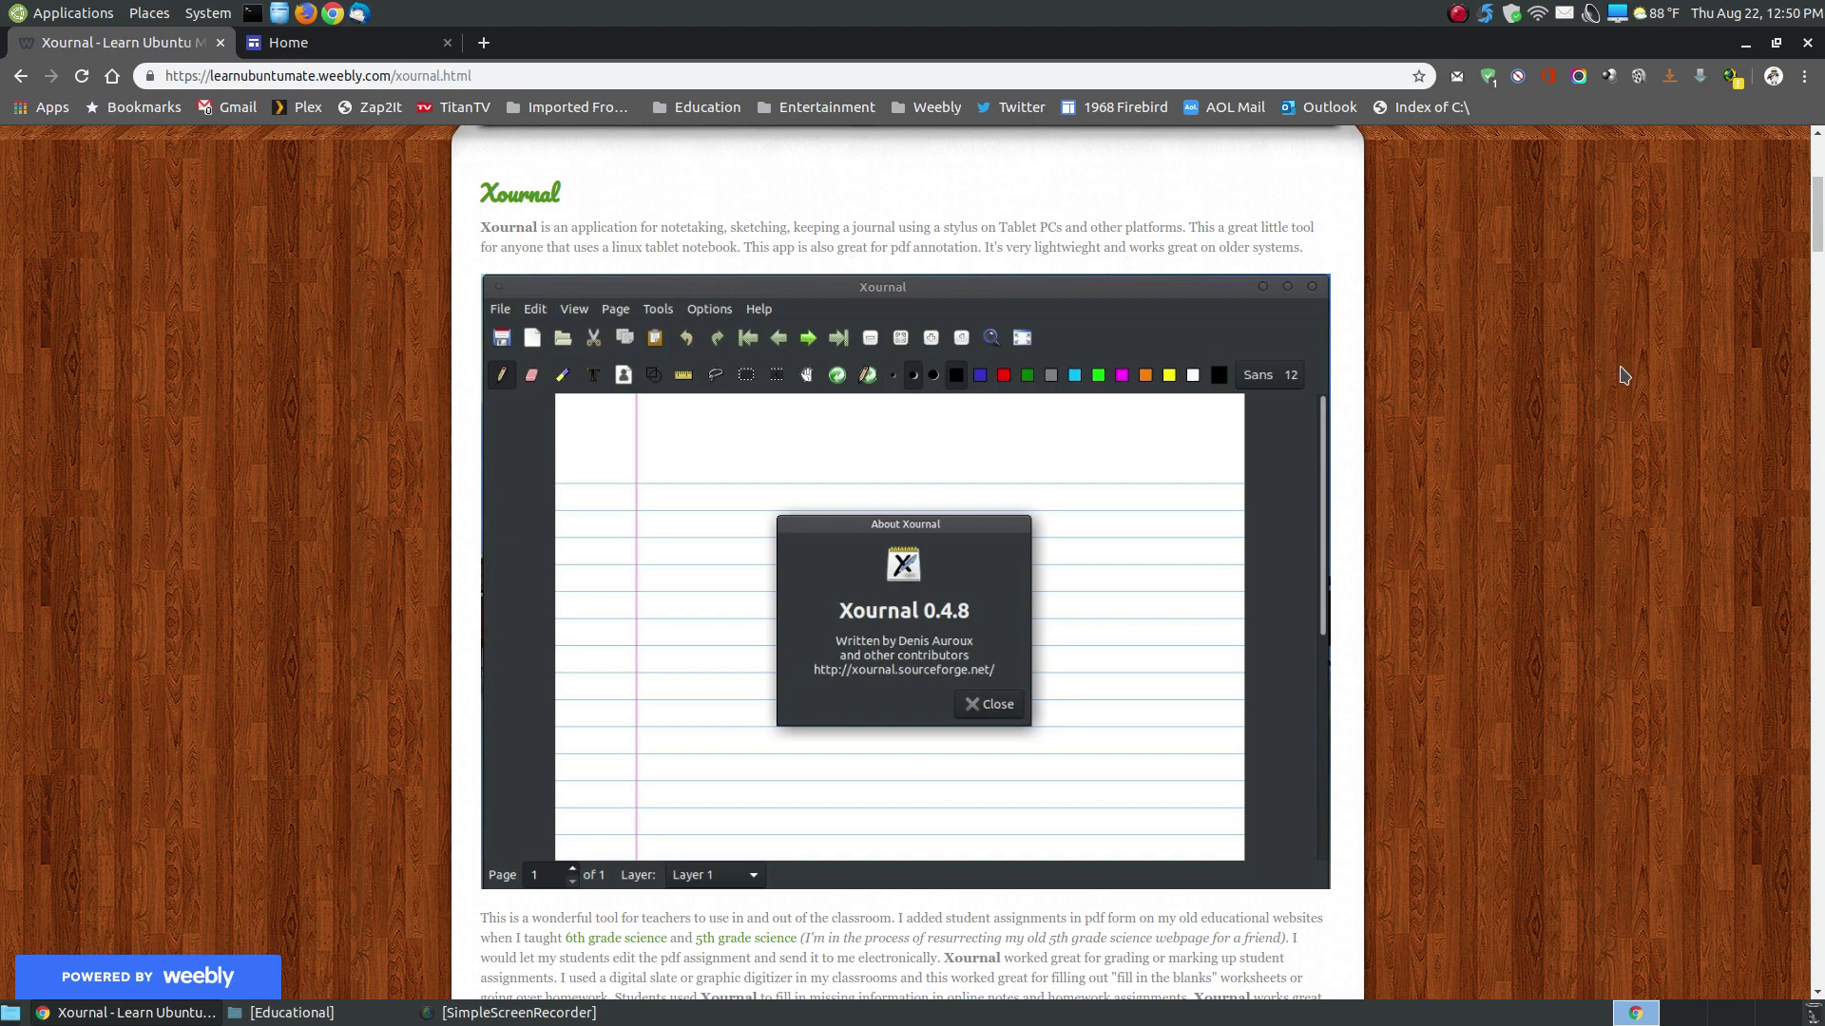
Open Newtons Laws.pdf from the Educational folder with Open With > Xournal.
left_click(1745, 44)
left_click(282, 1012)
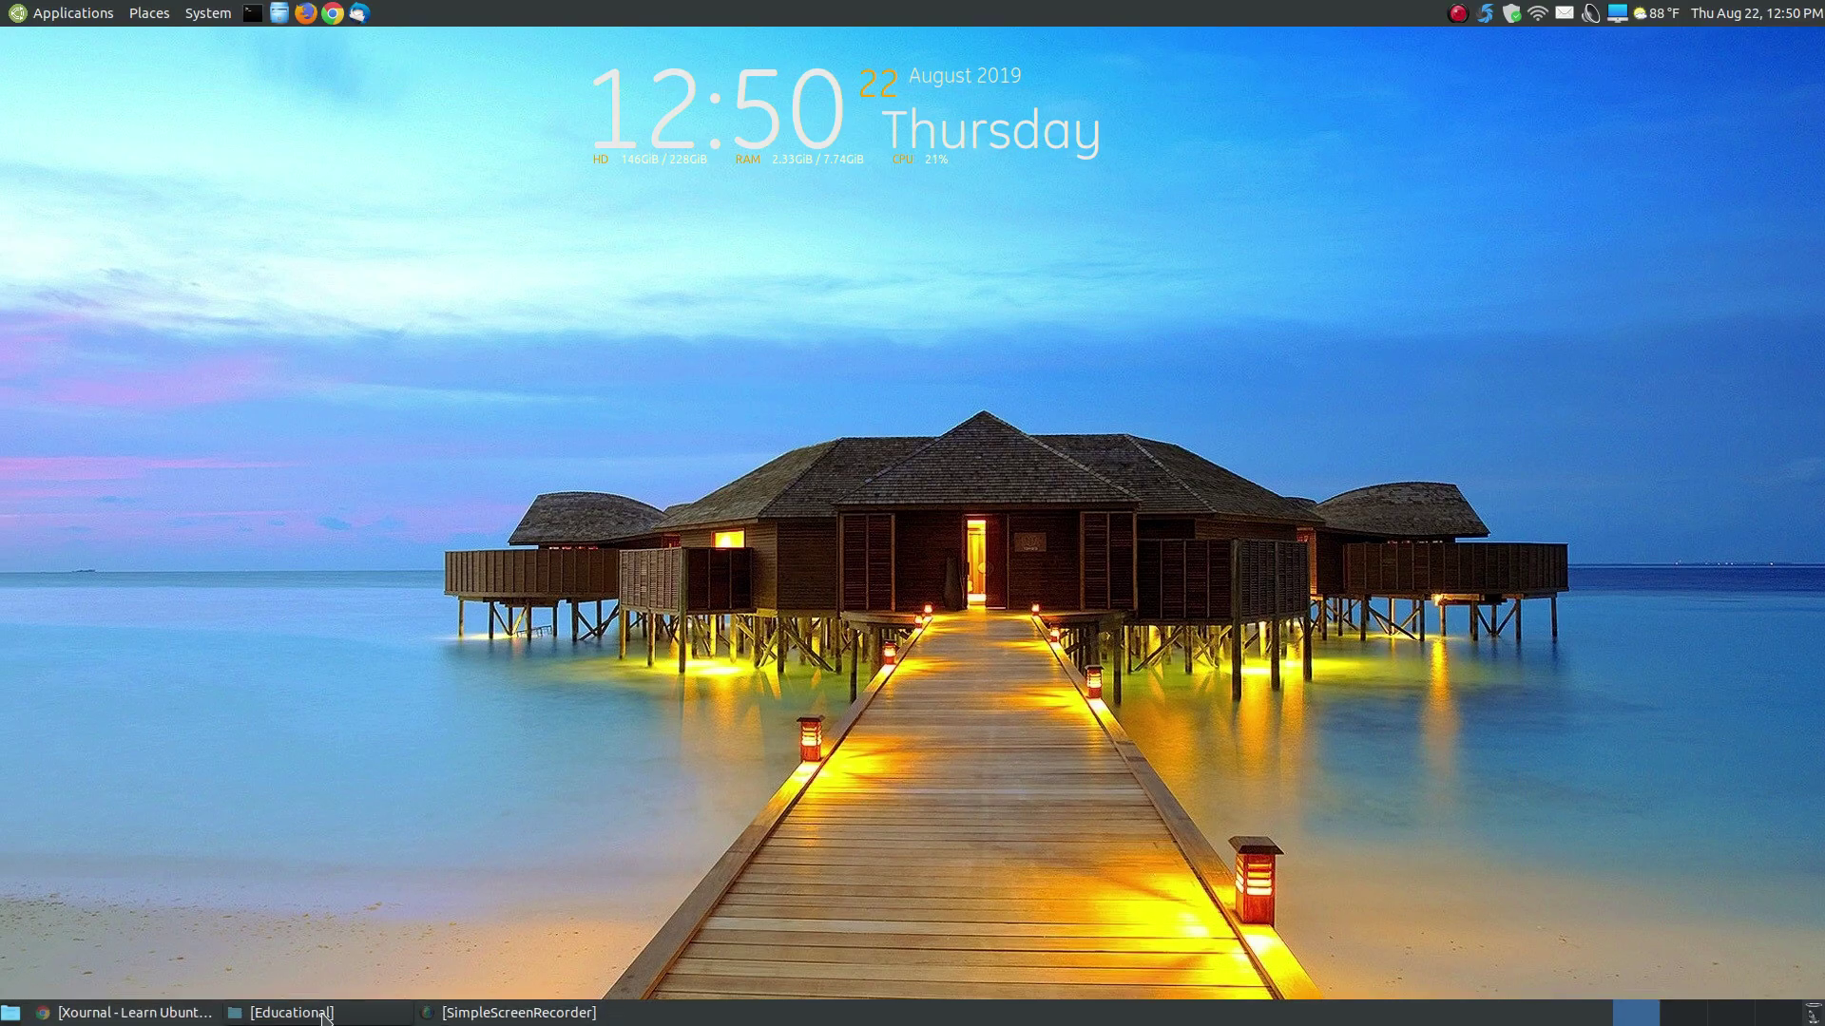
right_click(1127, 208)
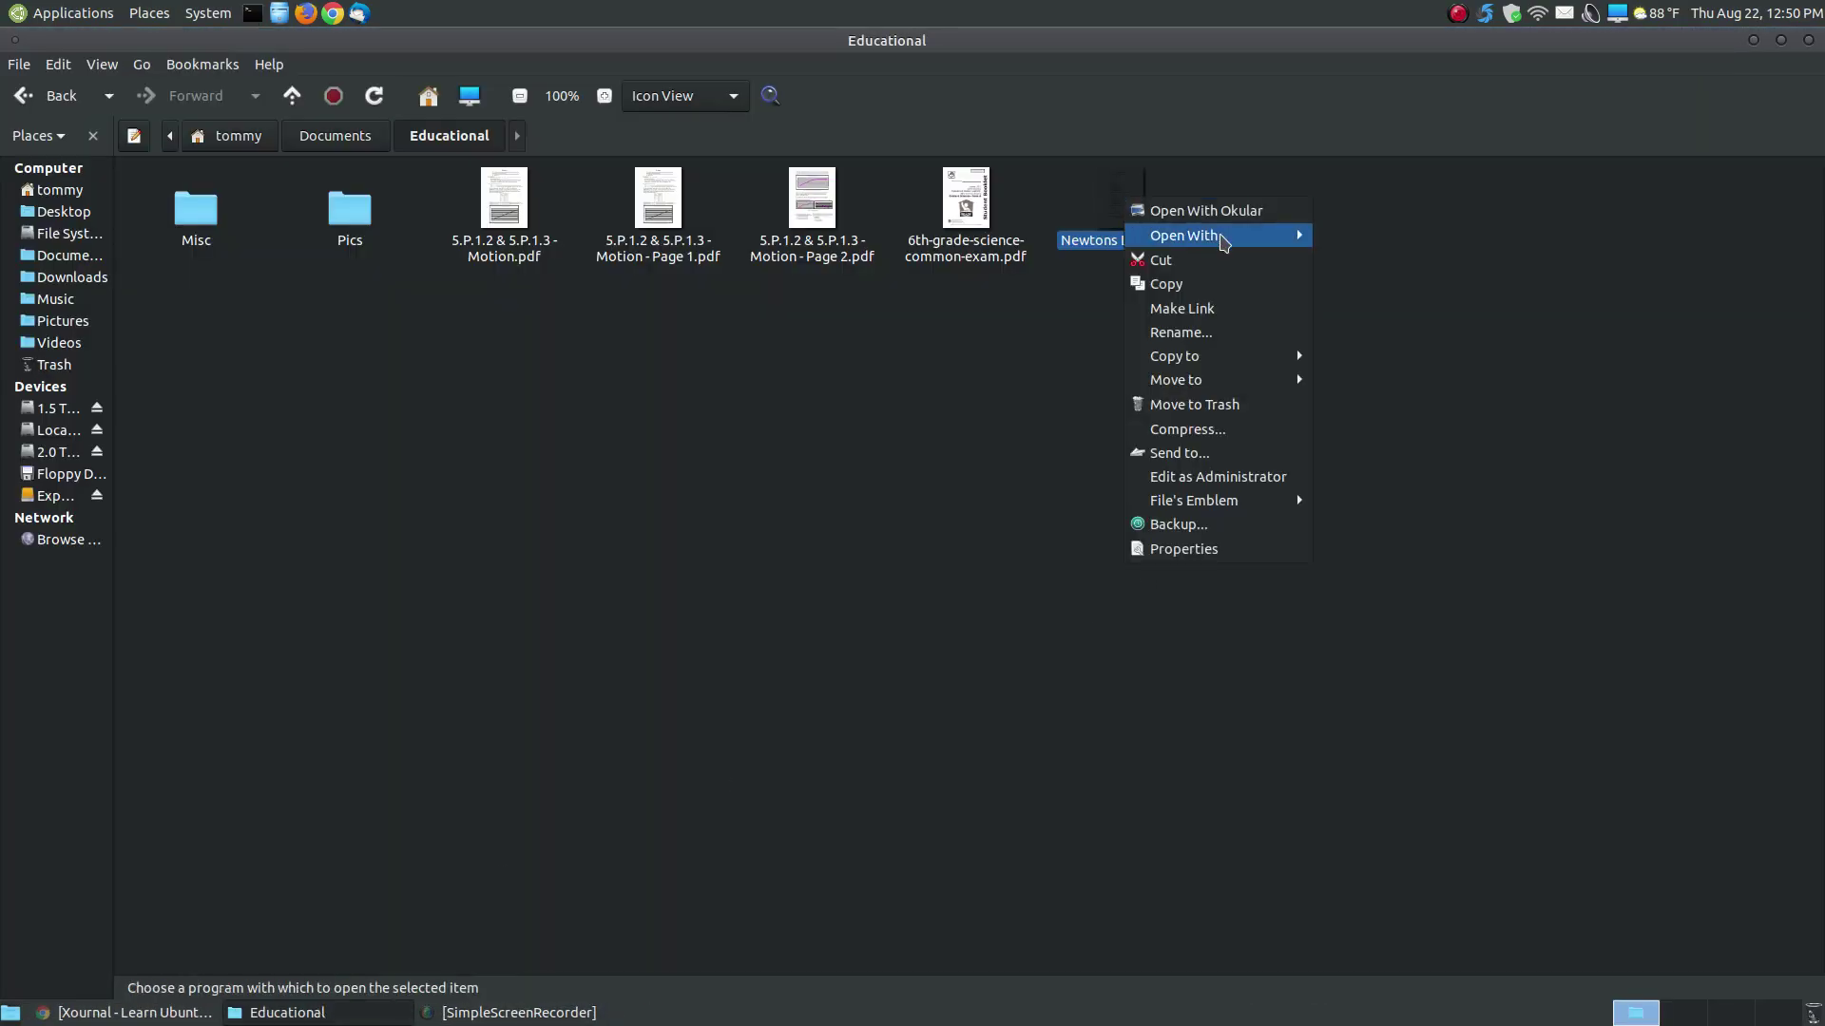
mouse_move(1202, 236)
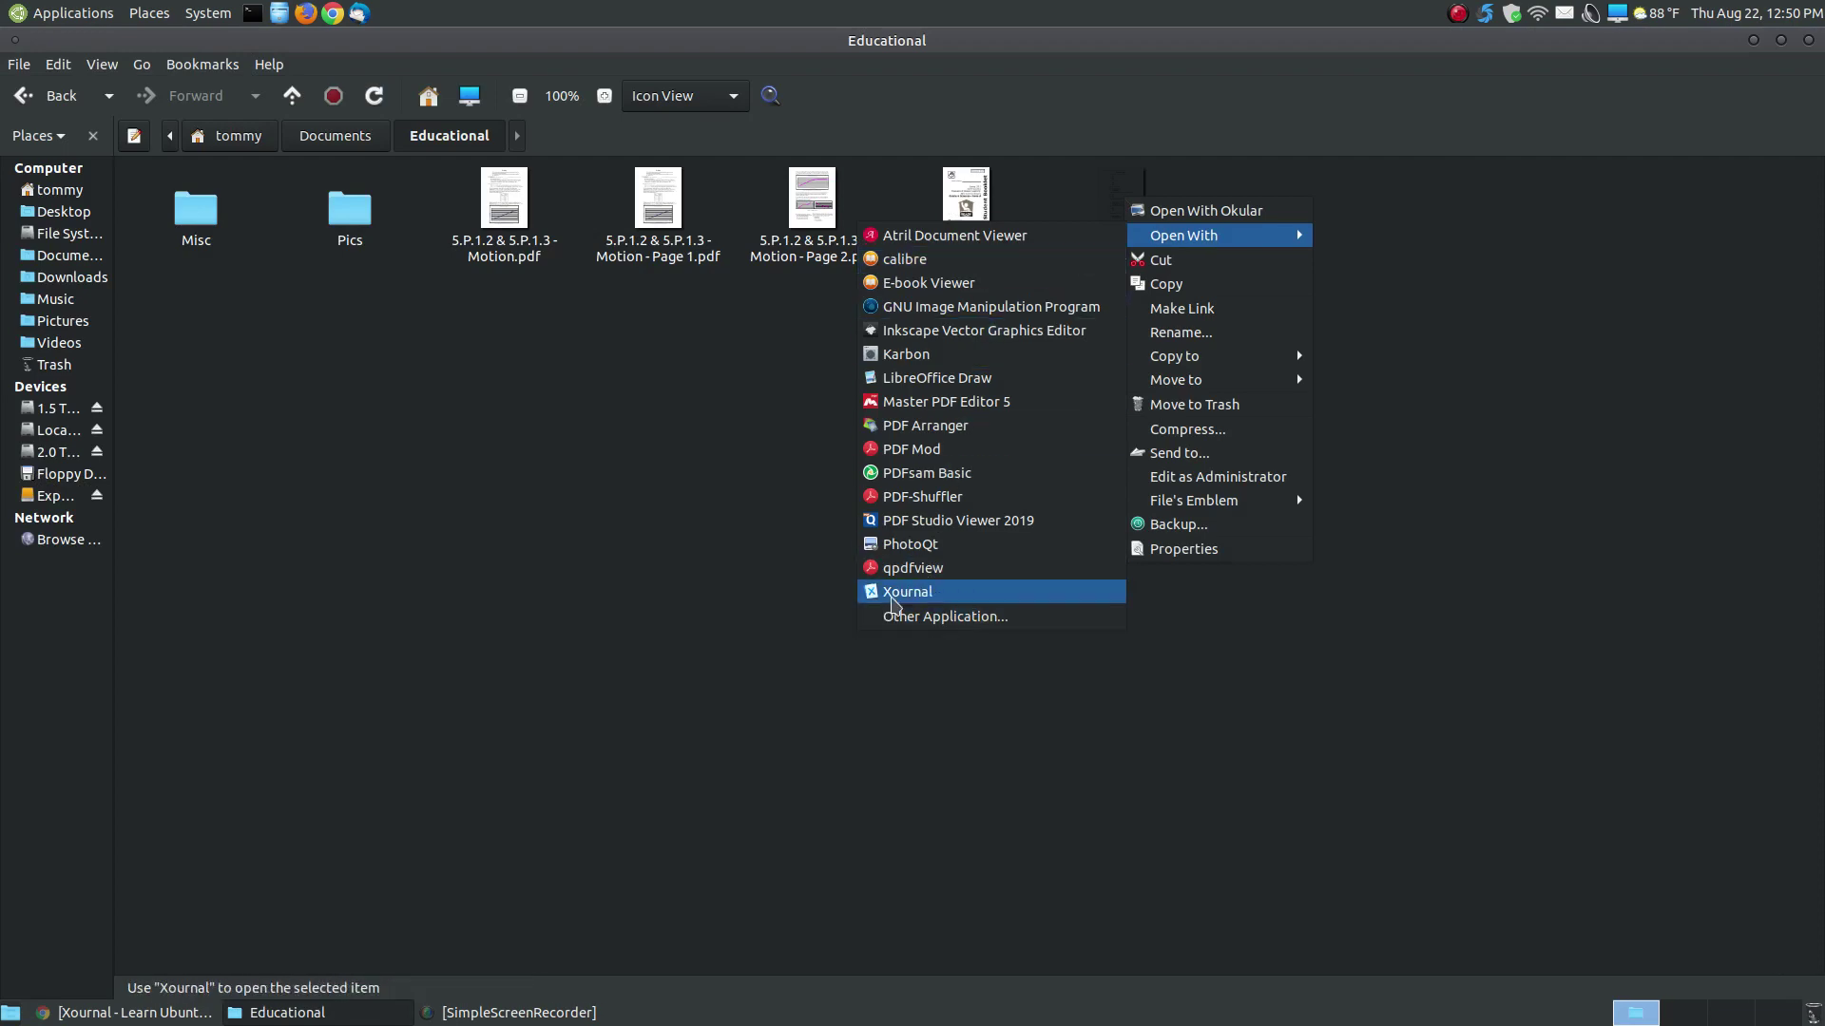
left_click(898, 595)
left_click(1754, 53)
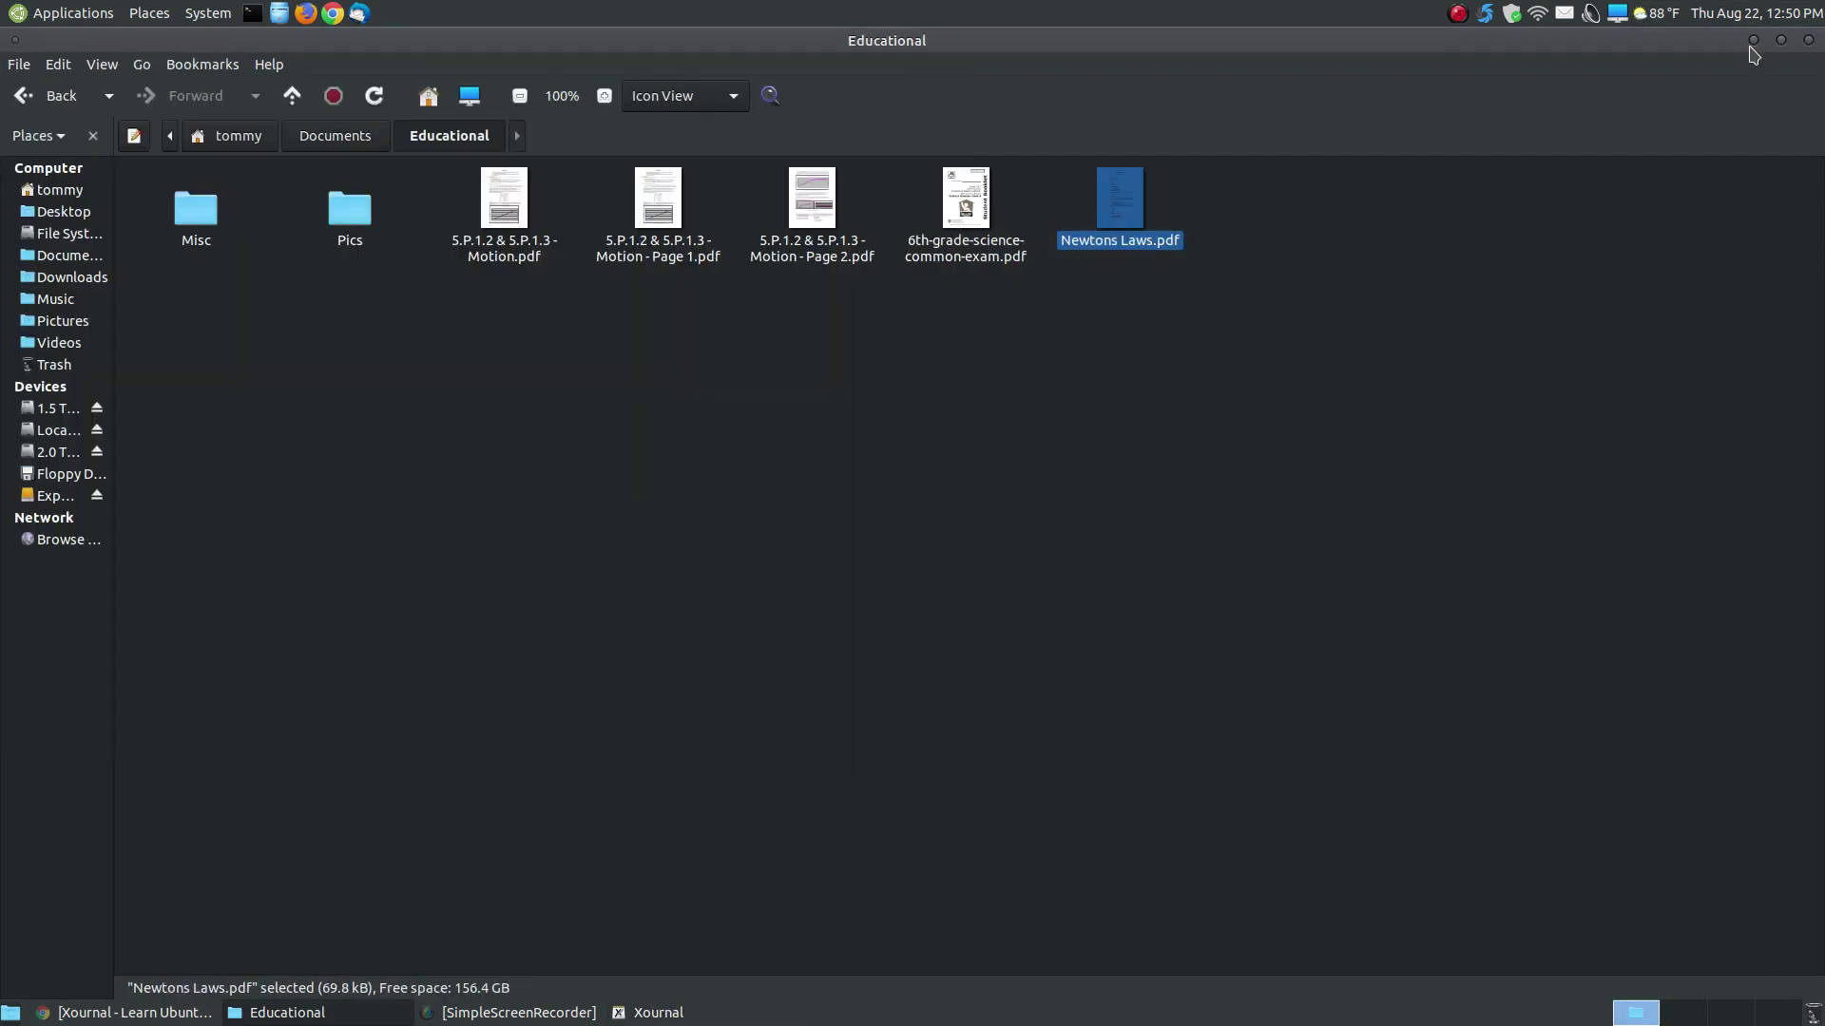
Centre and enlarge the Xournal window showing the Newton's Laws worksheet.
left_click(1754, 40)
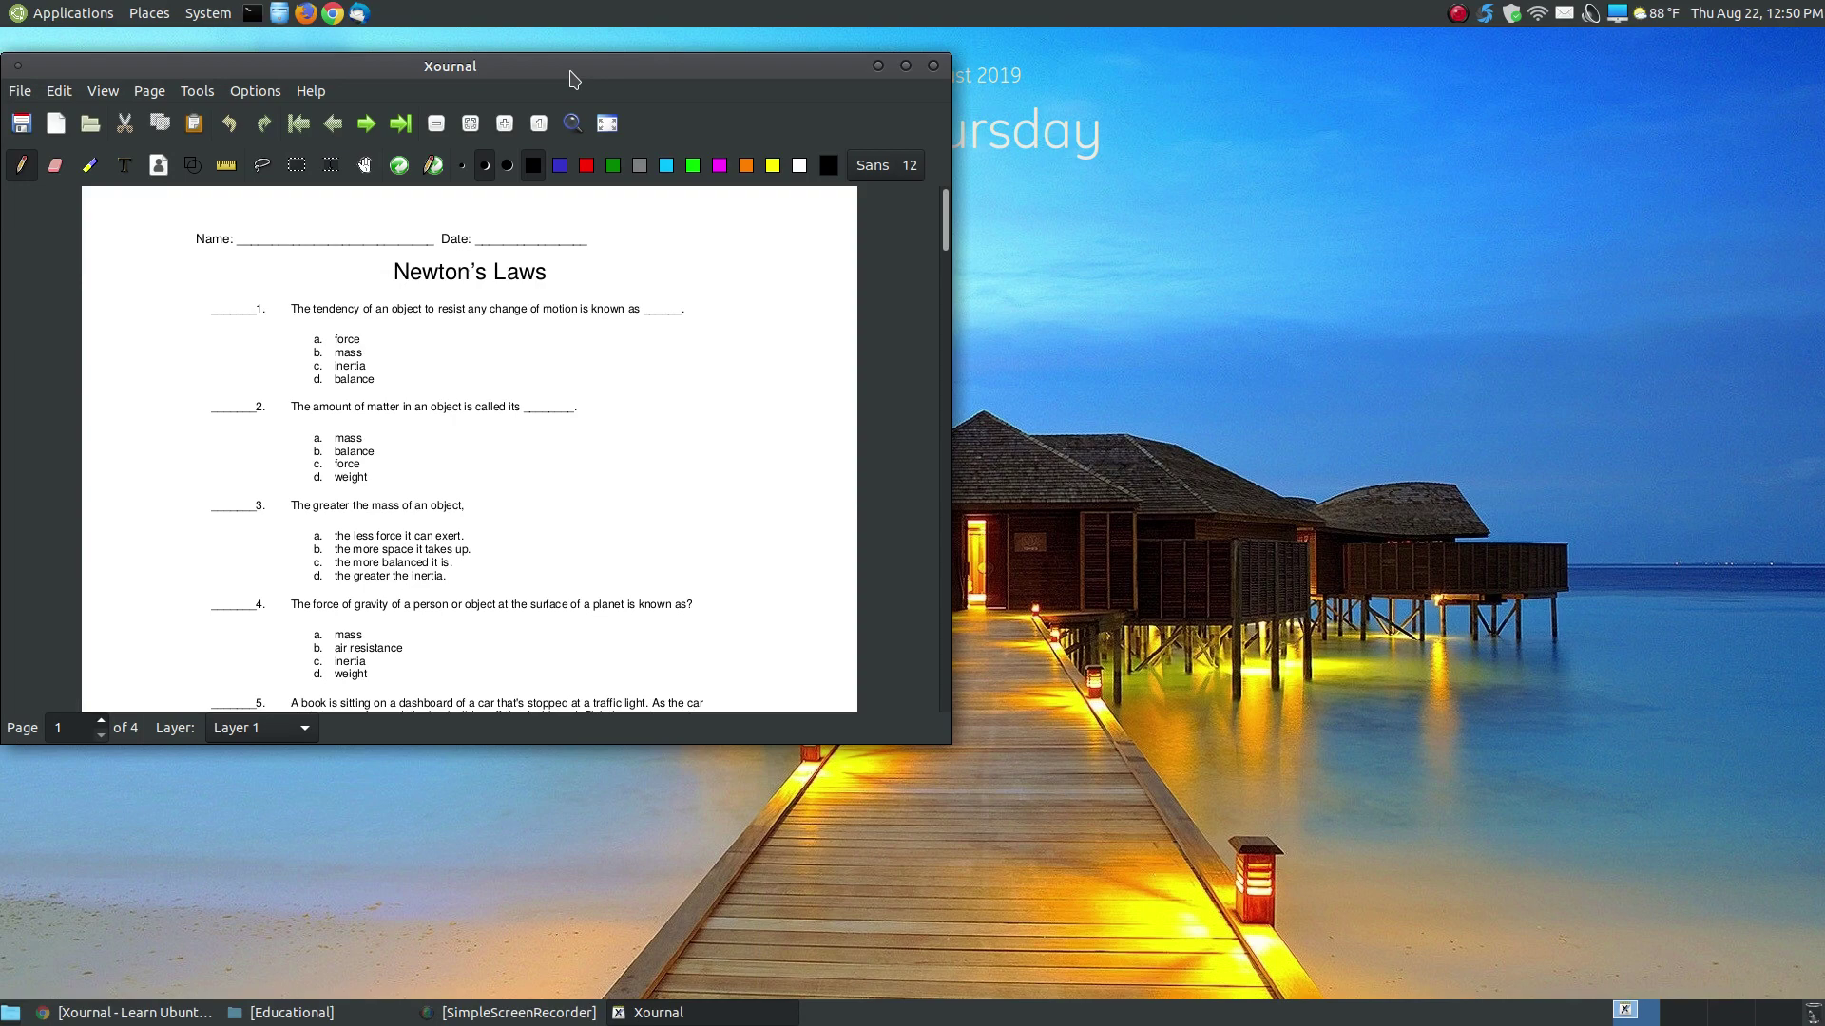
left_click_drag(569, 63, 921, 46)
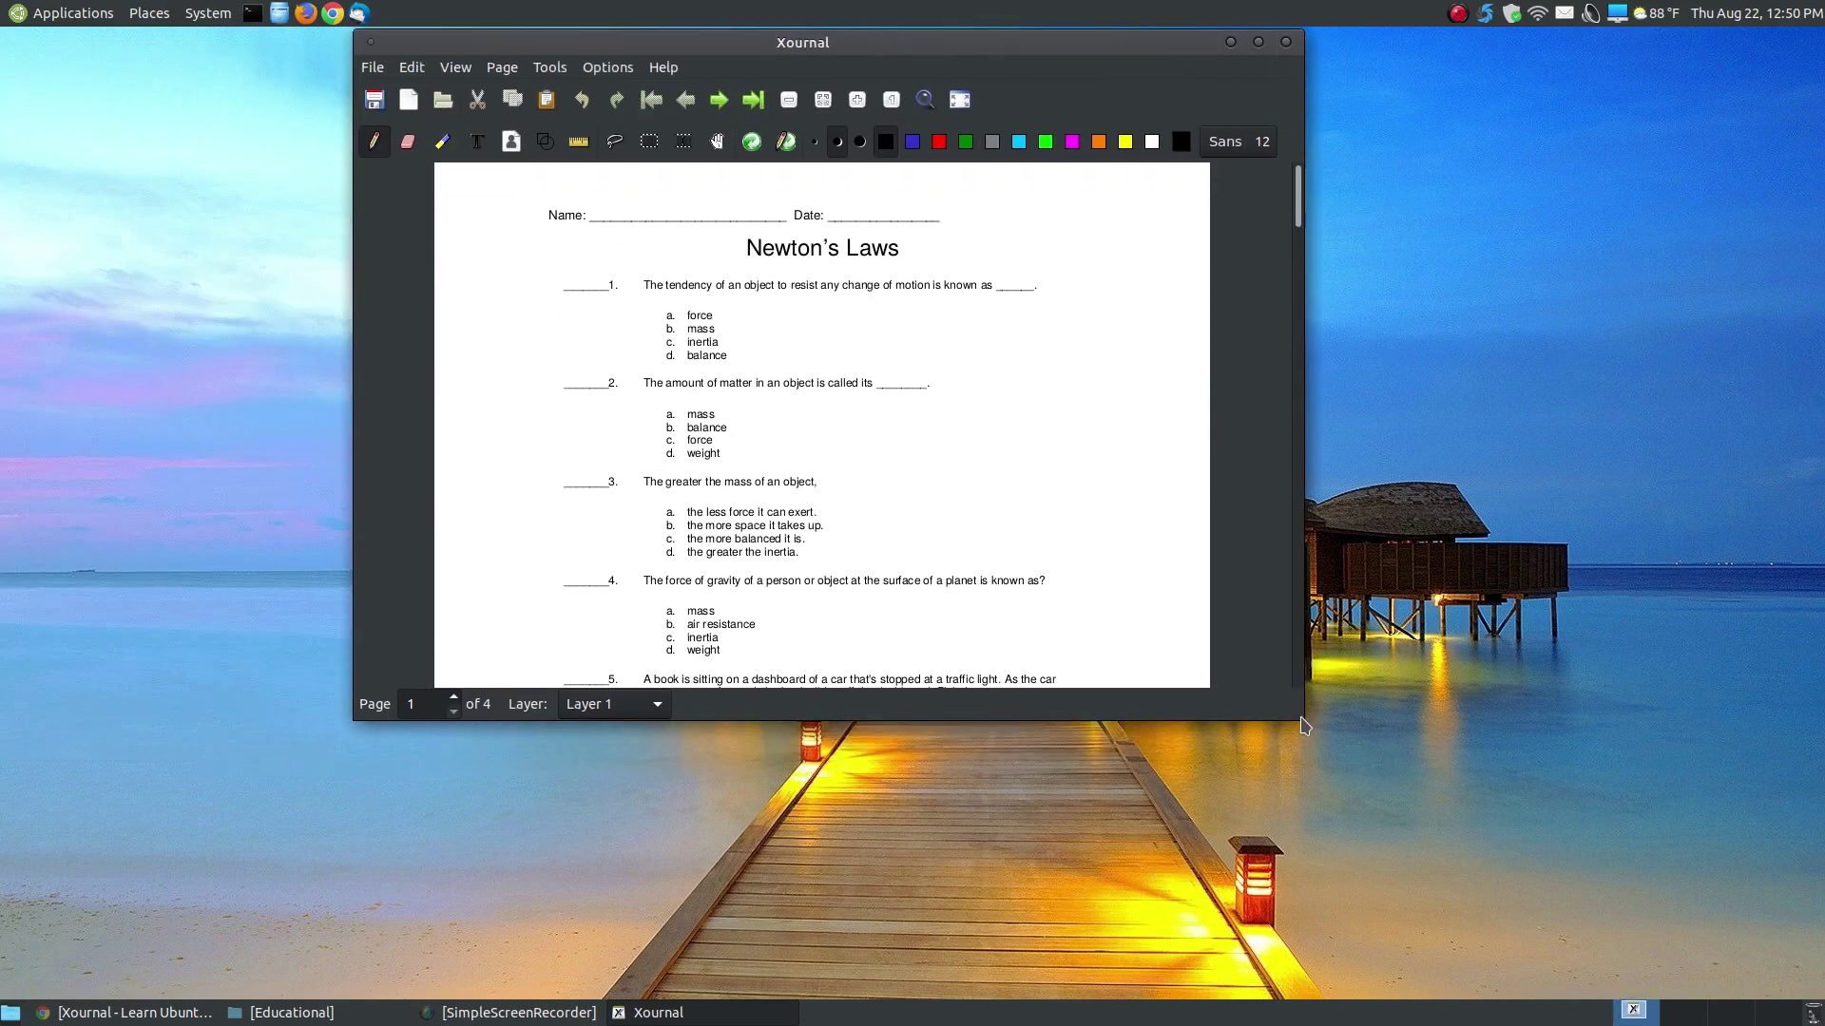
left_click_drag(1304, 725, 1369, 979)
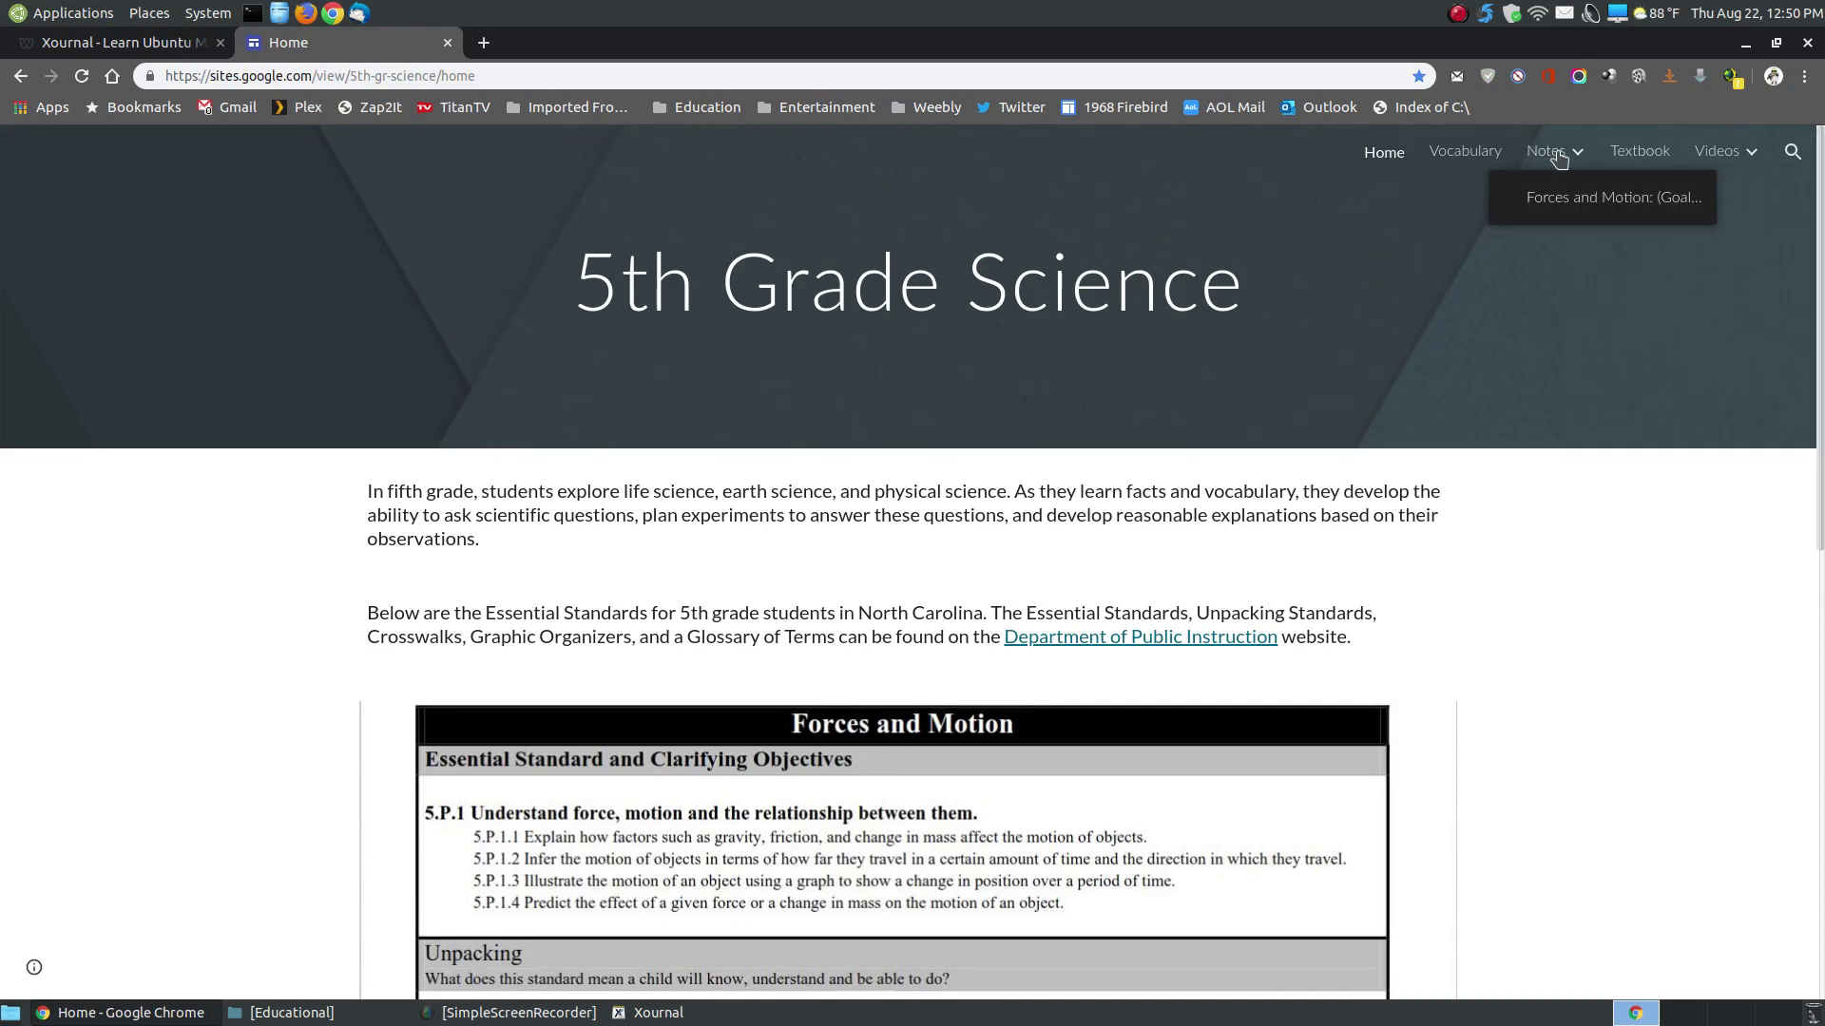
Open the Forces and Motion notes page in Chrome and scroll to its resources list.
left_click(1568, 197)
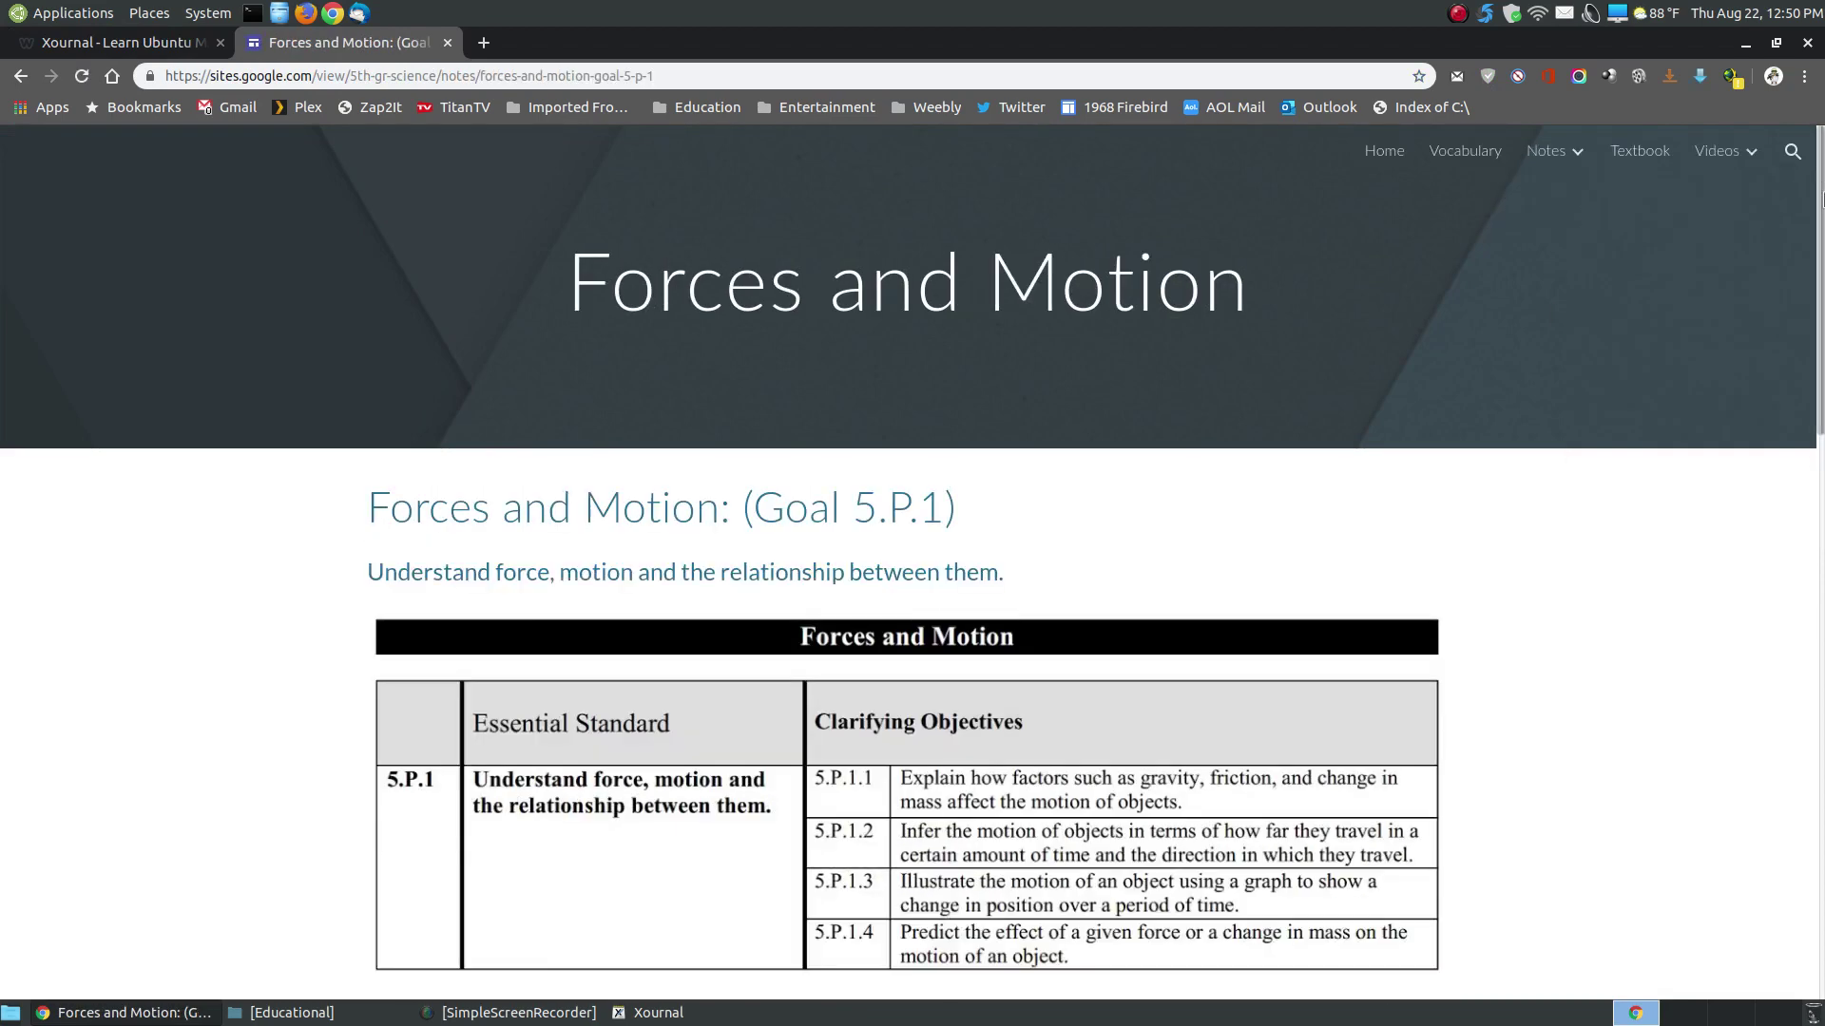
scroll(1816, 252, "down", 1)
left_click_drag(1818, 252, 1326, 837)
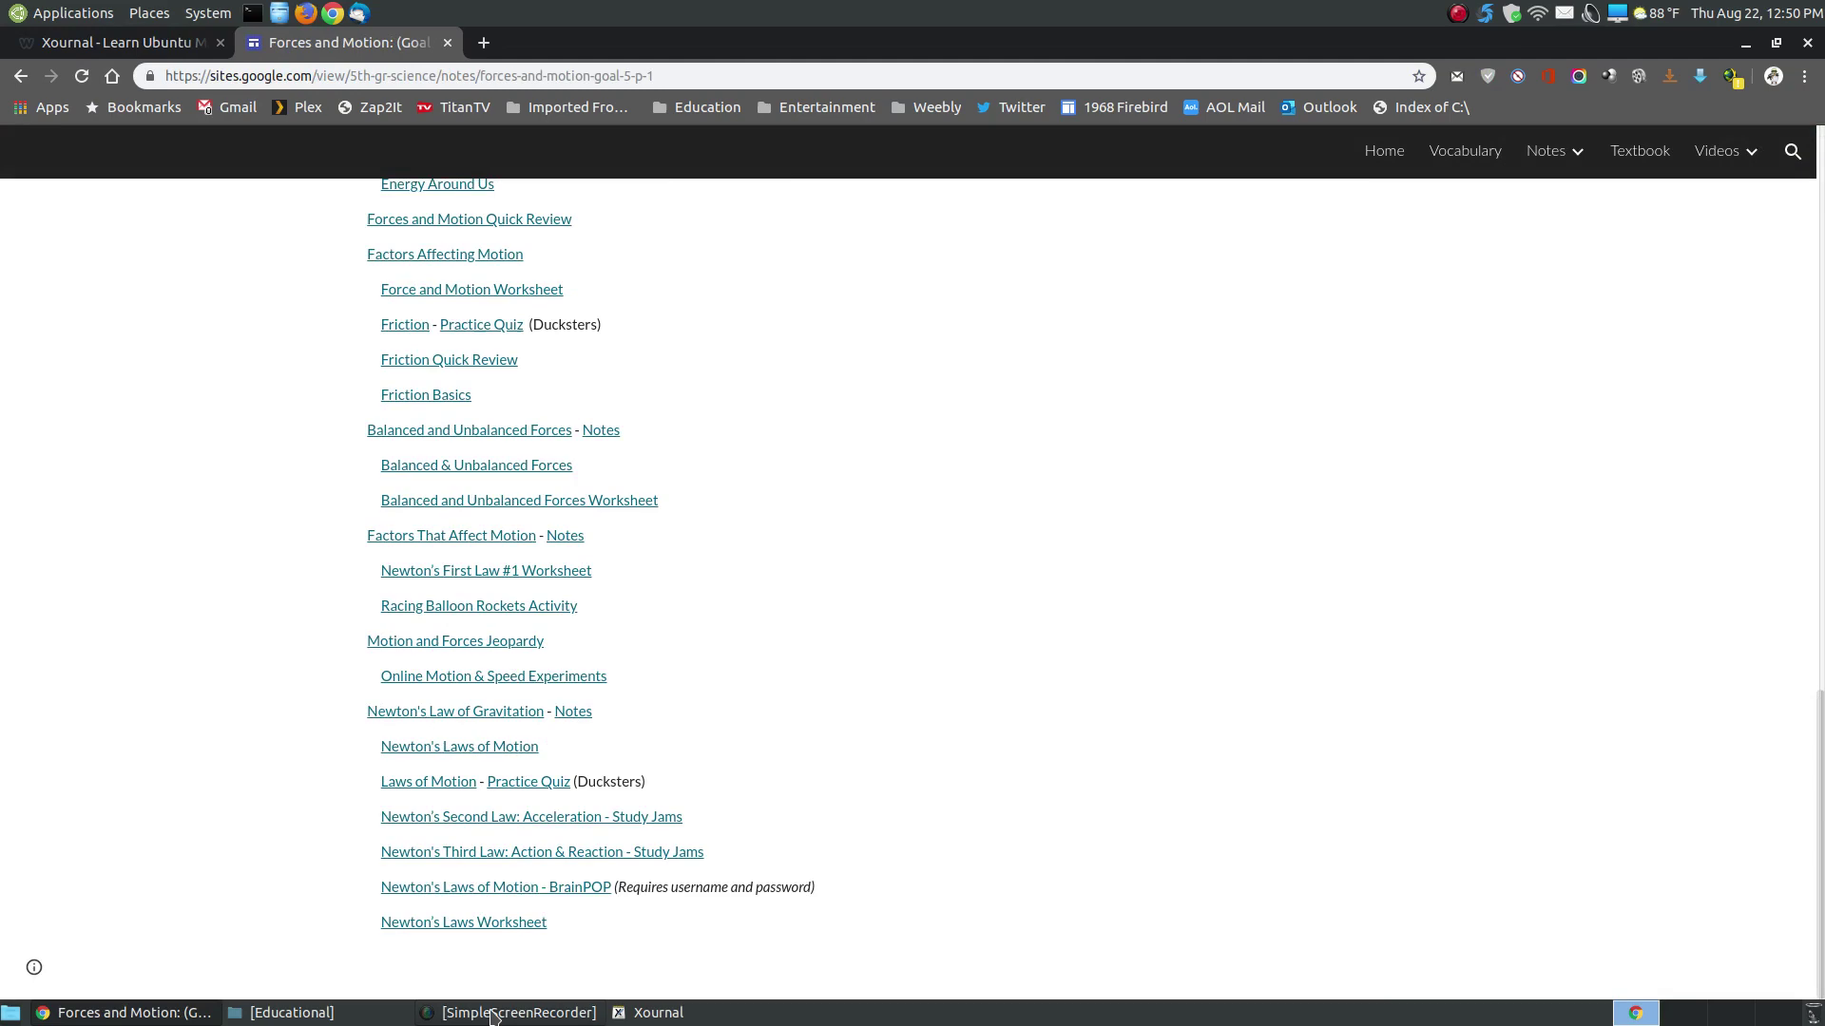
left_click(463, 924)
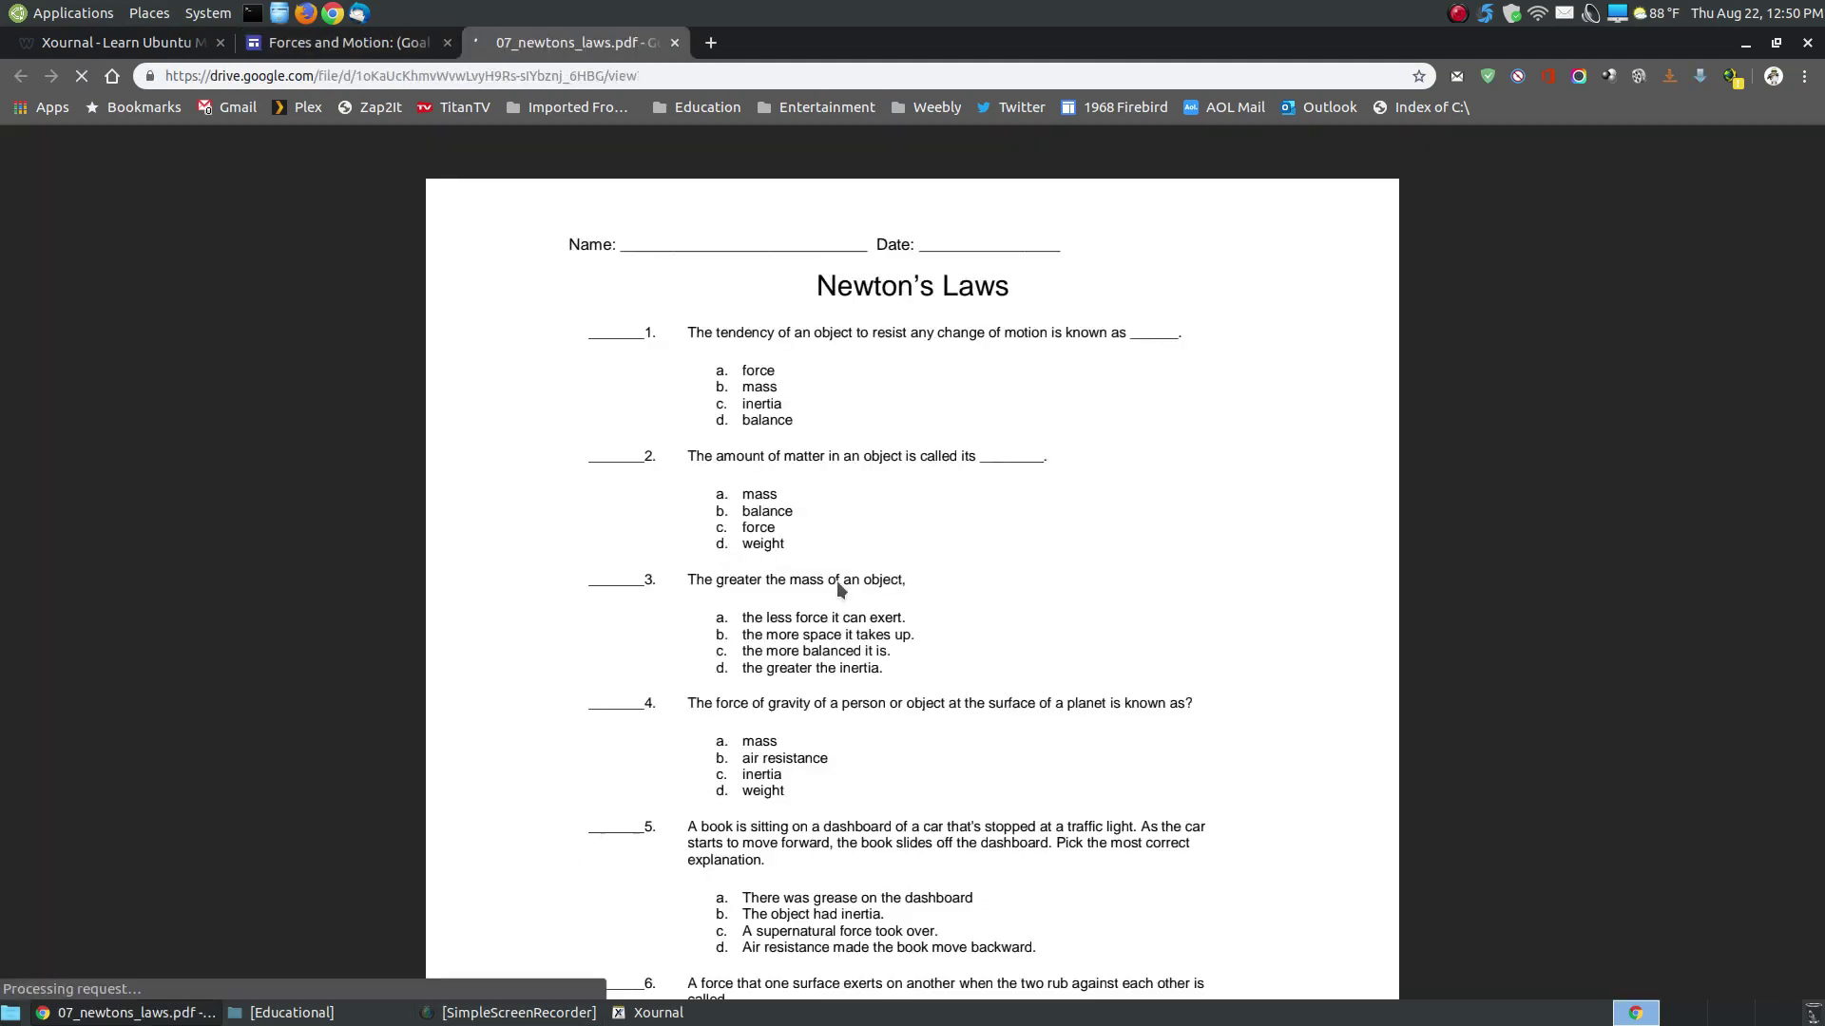
scroll(1174, 578, "down", 6)
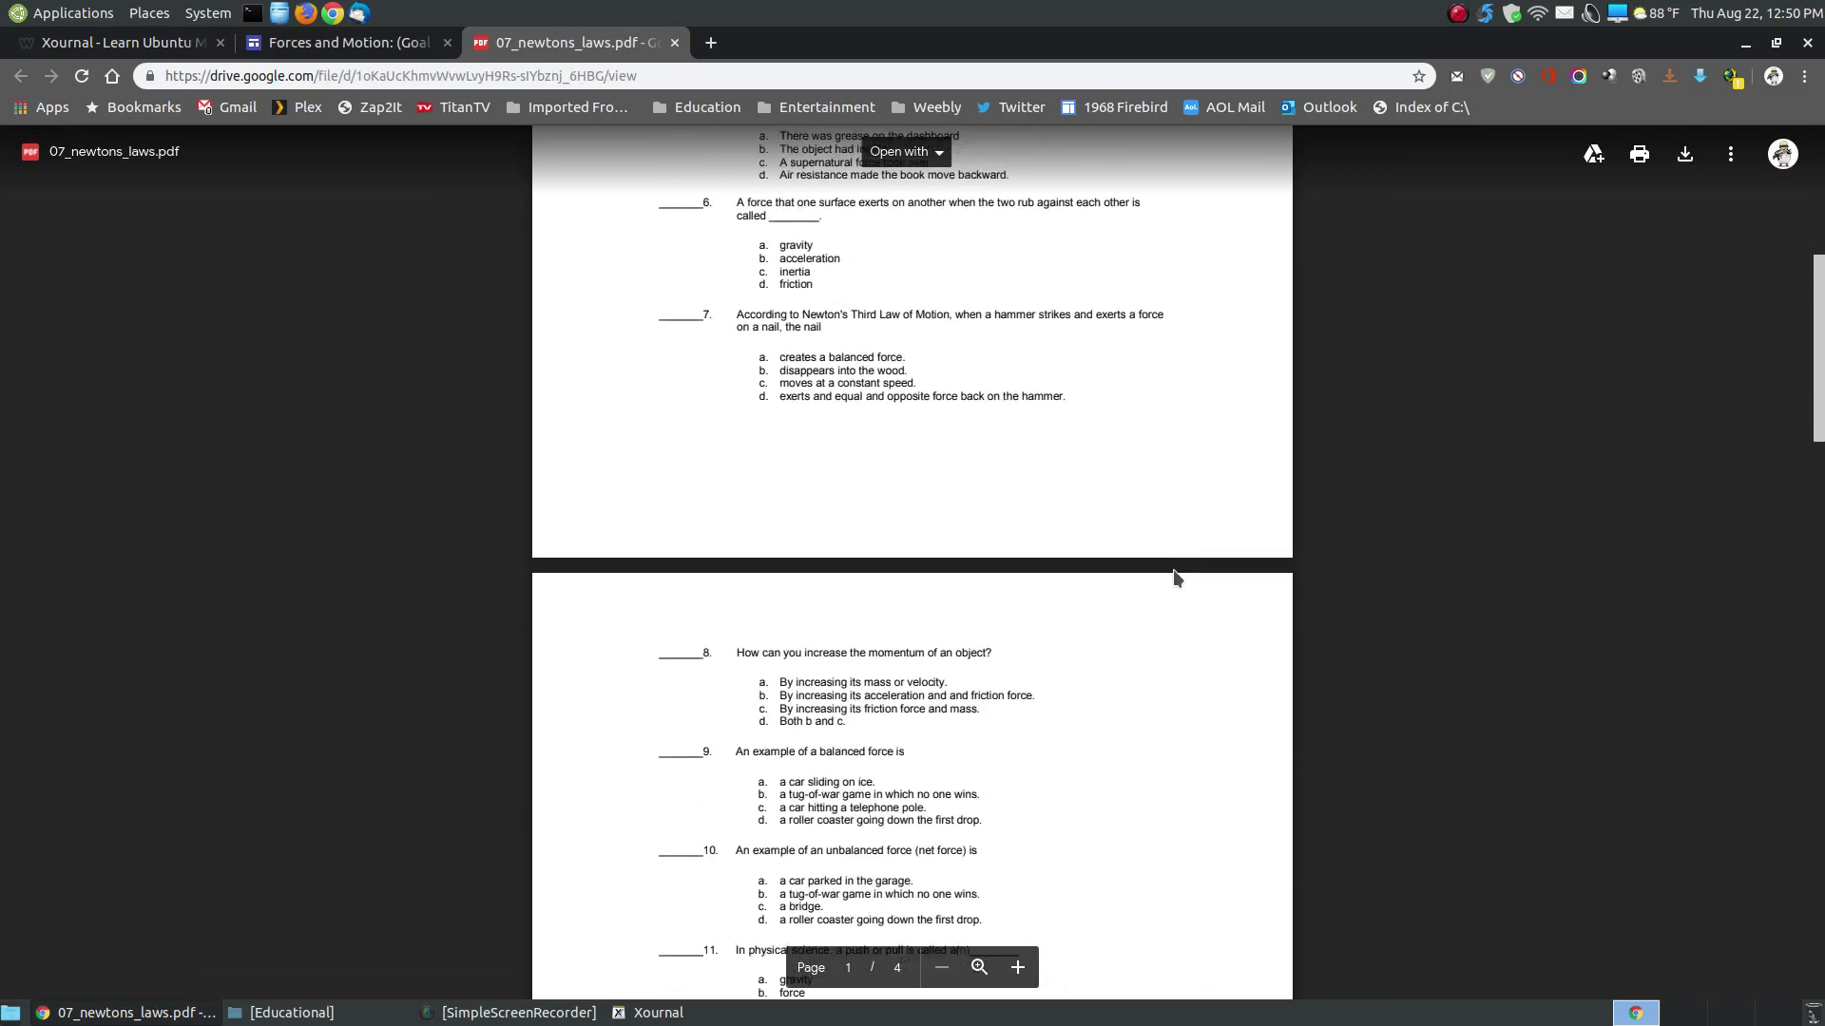
scroll(1174, 578, "down", 15)
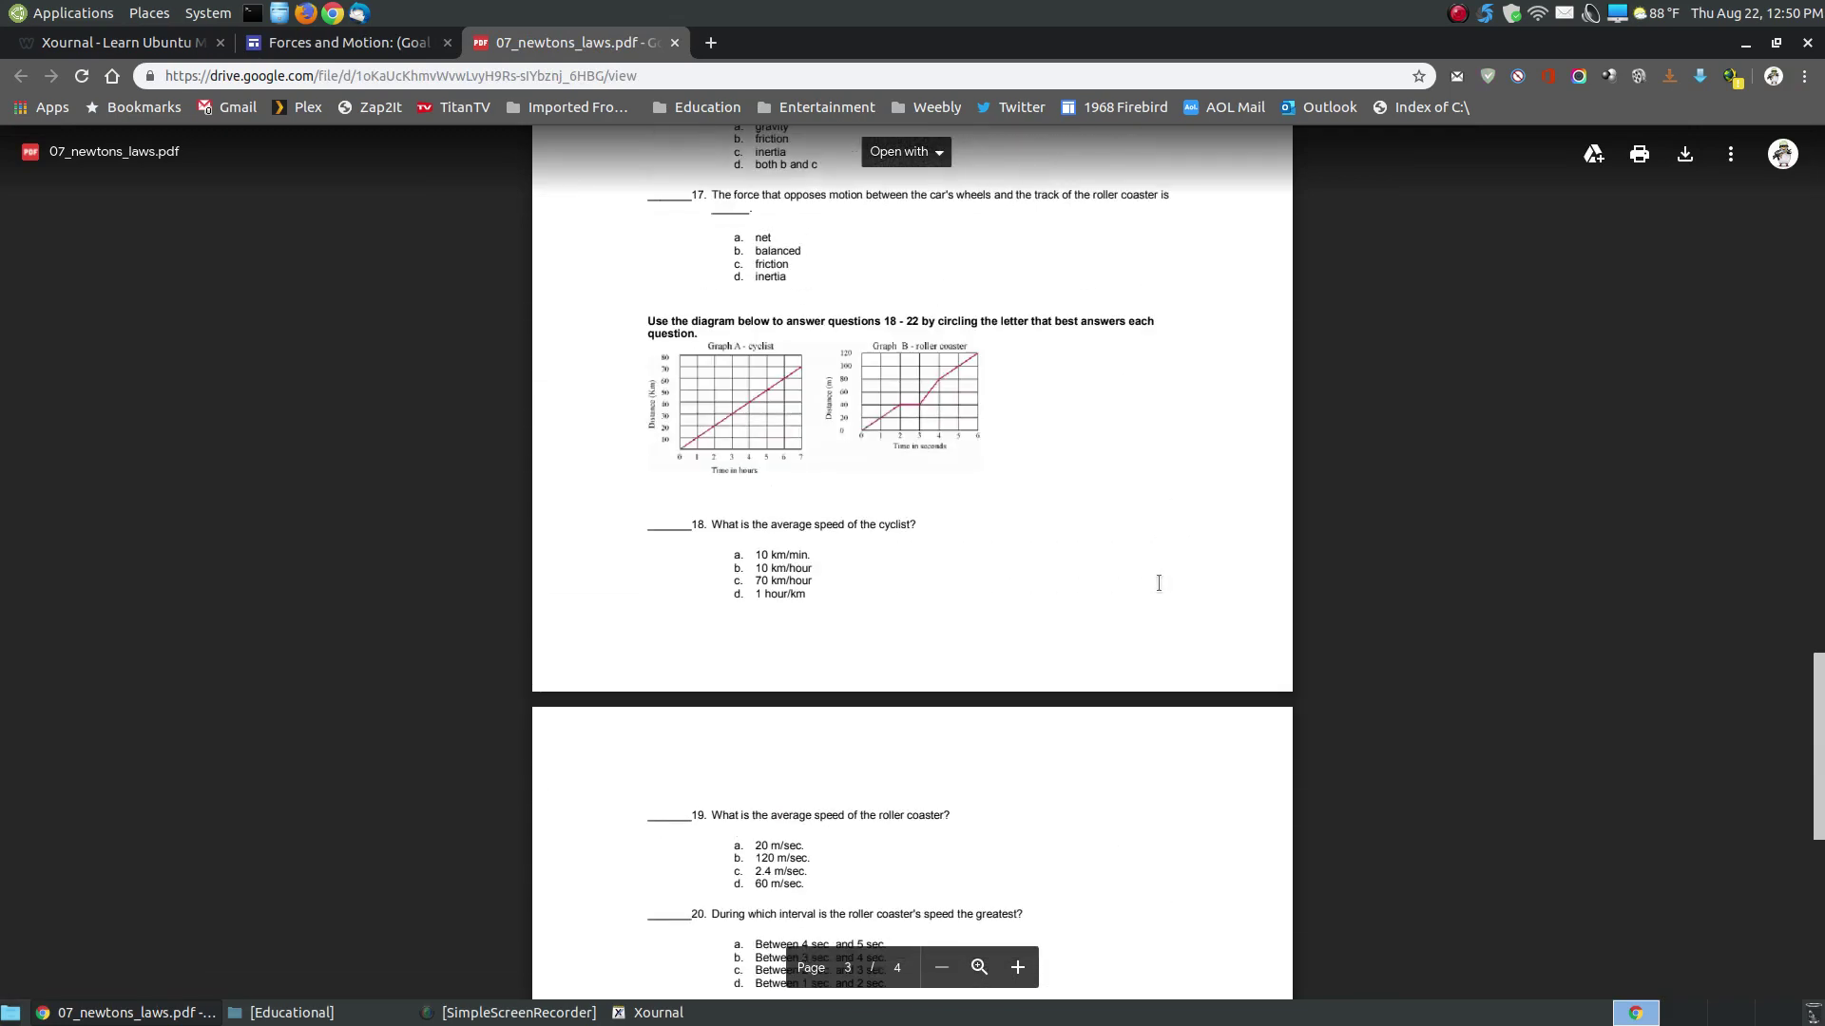
scroll(1159, 583, "down", 5)
scroll(1140, 561, "up", 5)
Close the online worksheet tab and minimize Chrome to reveal the Xournal worksheet.
left_click(674, 42)
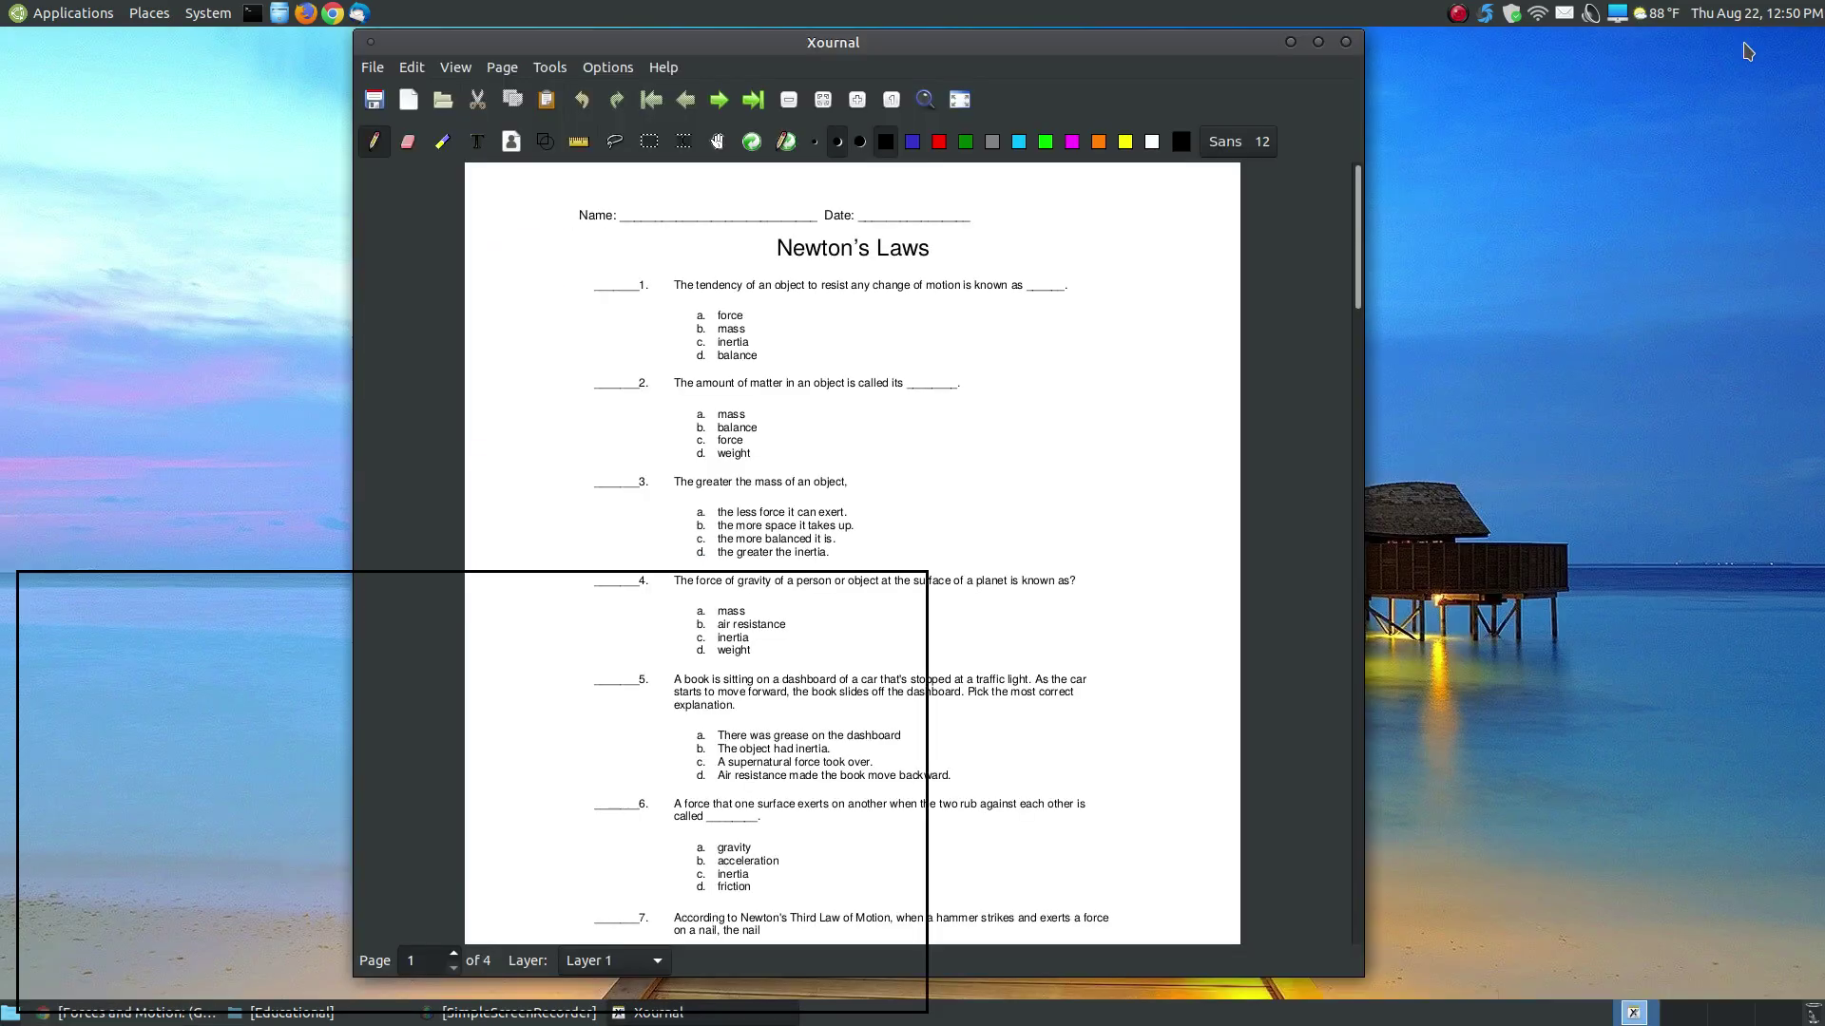
left_click(1746, 43)
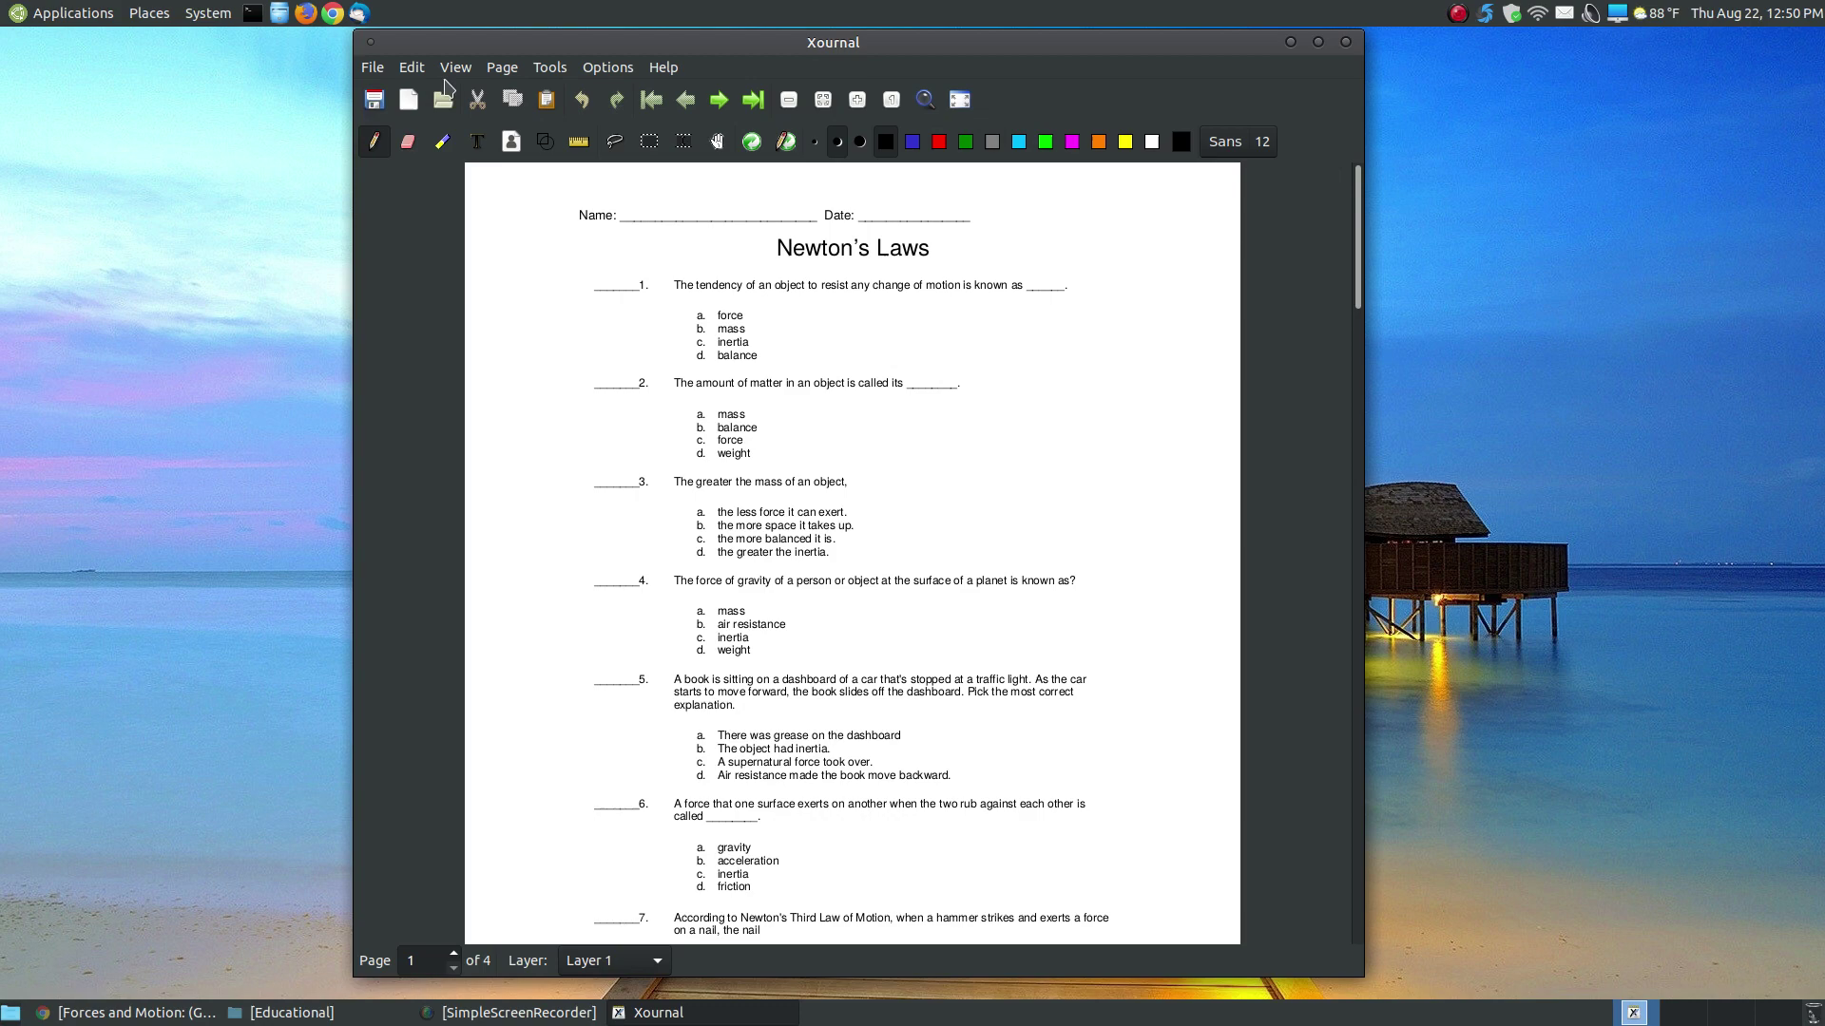
Zoom out and in, then fit the worksheet to page width.
left_click(372, 67)
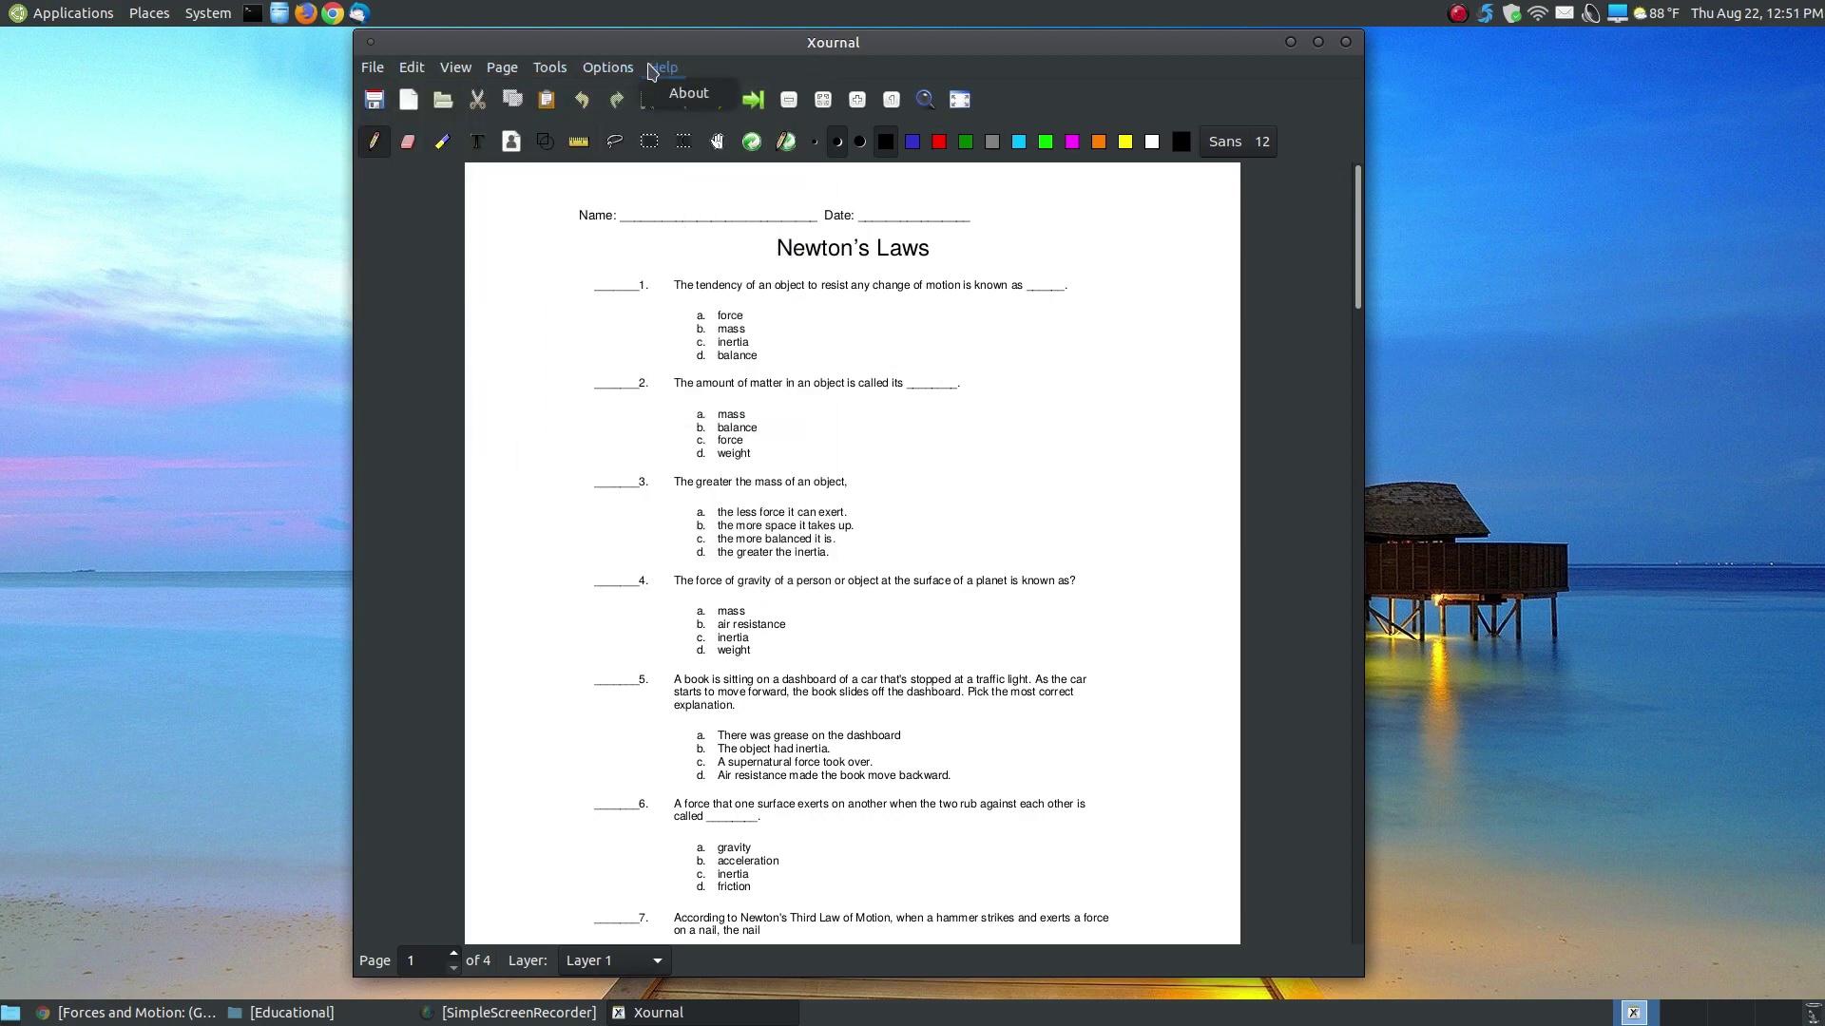
left_click(699, 49)
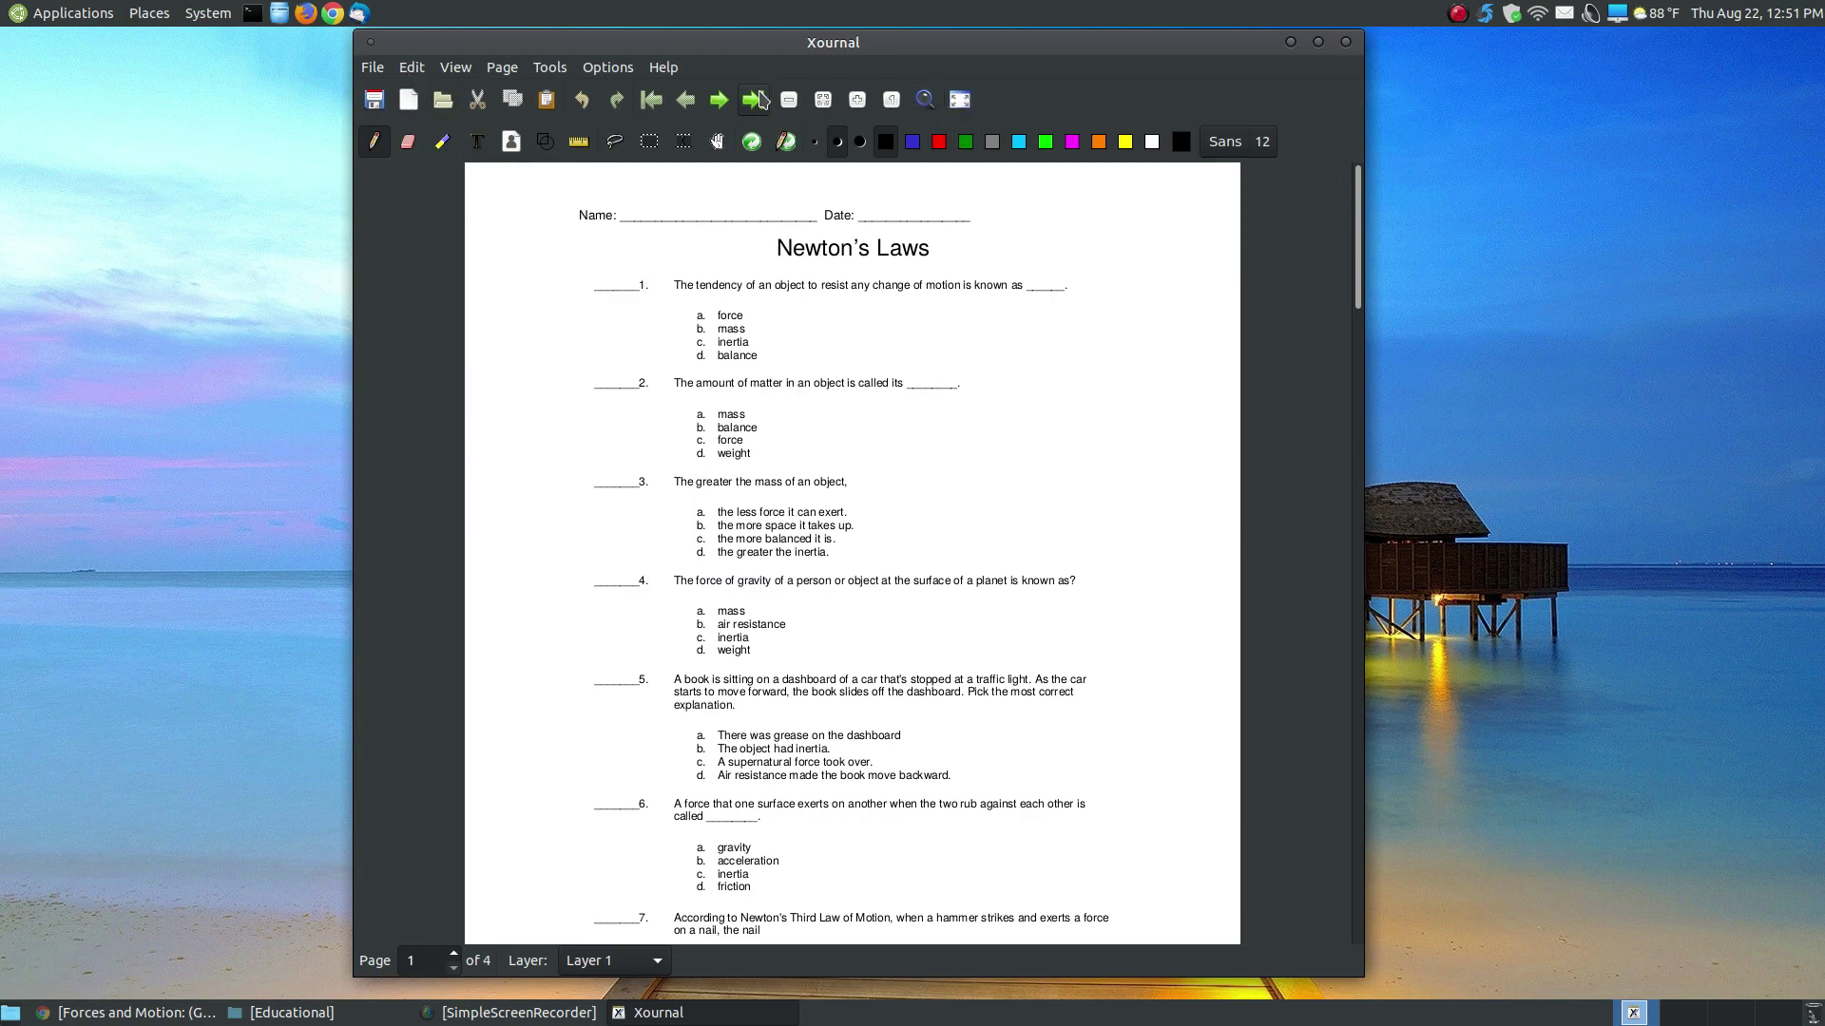
left_click(789, 101)
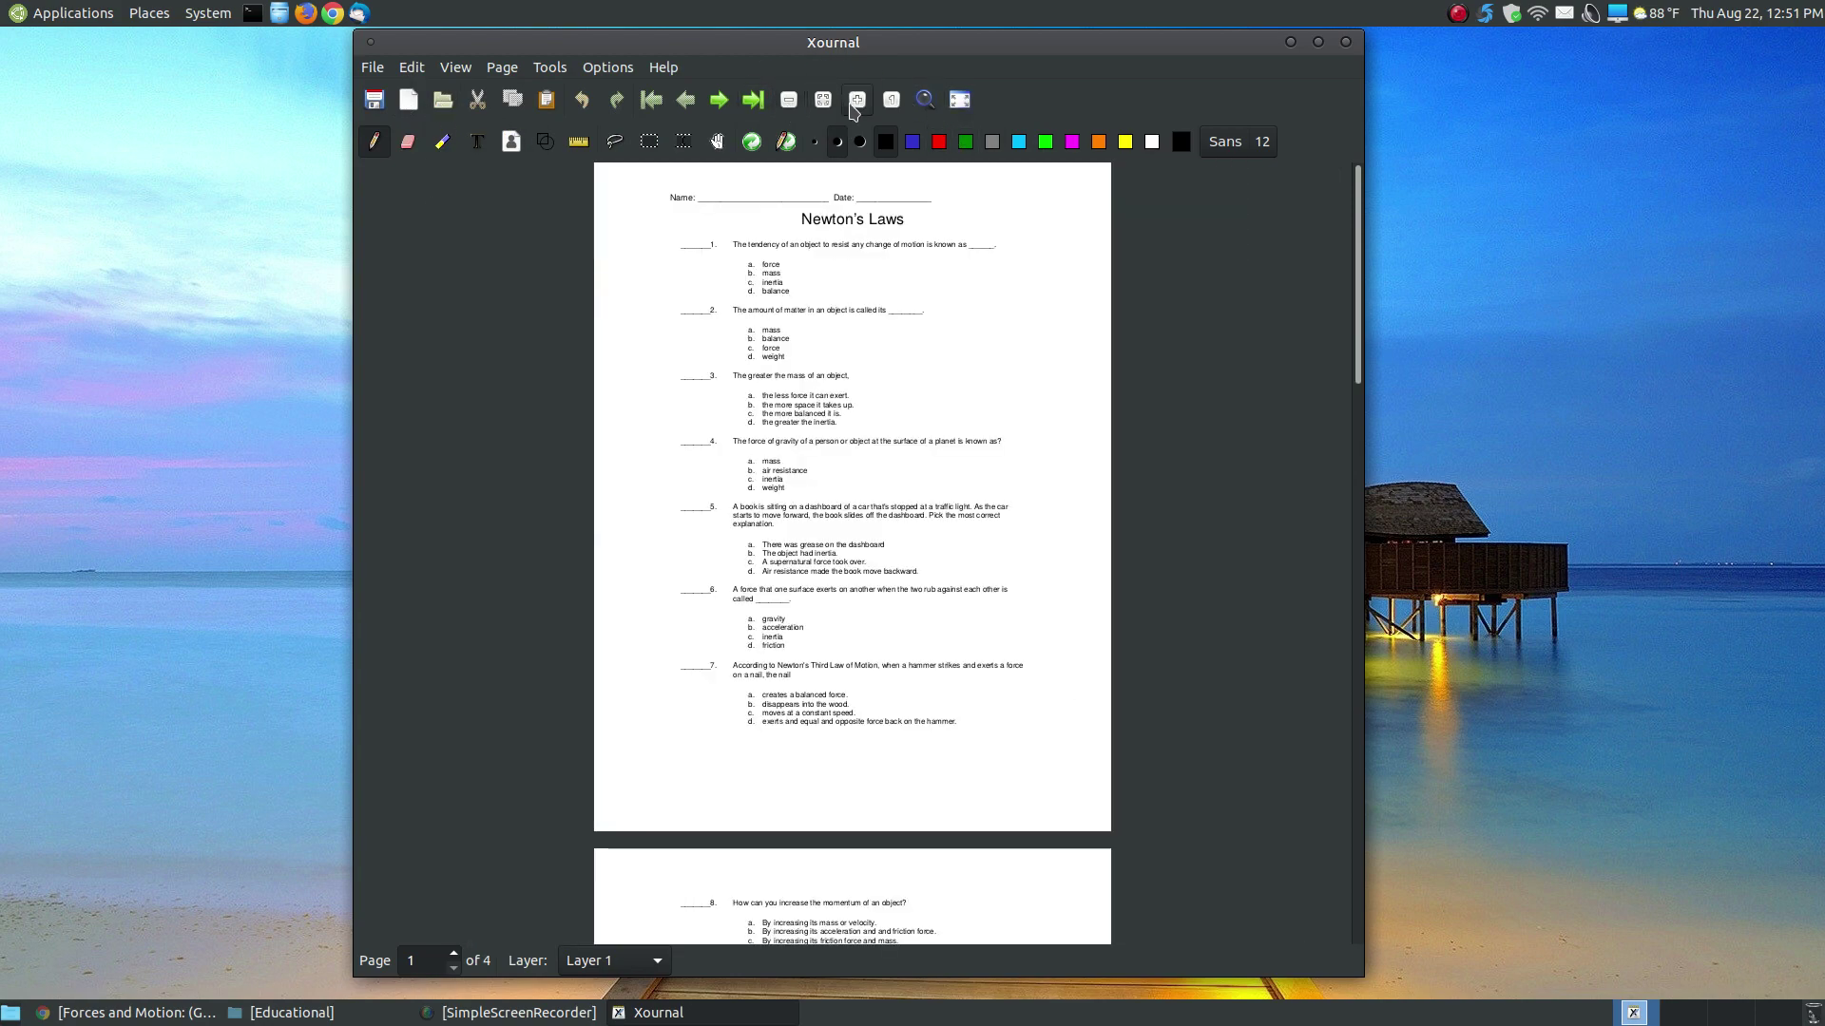
left_click(858, 101)
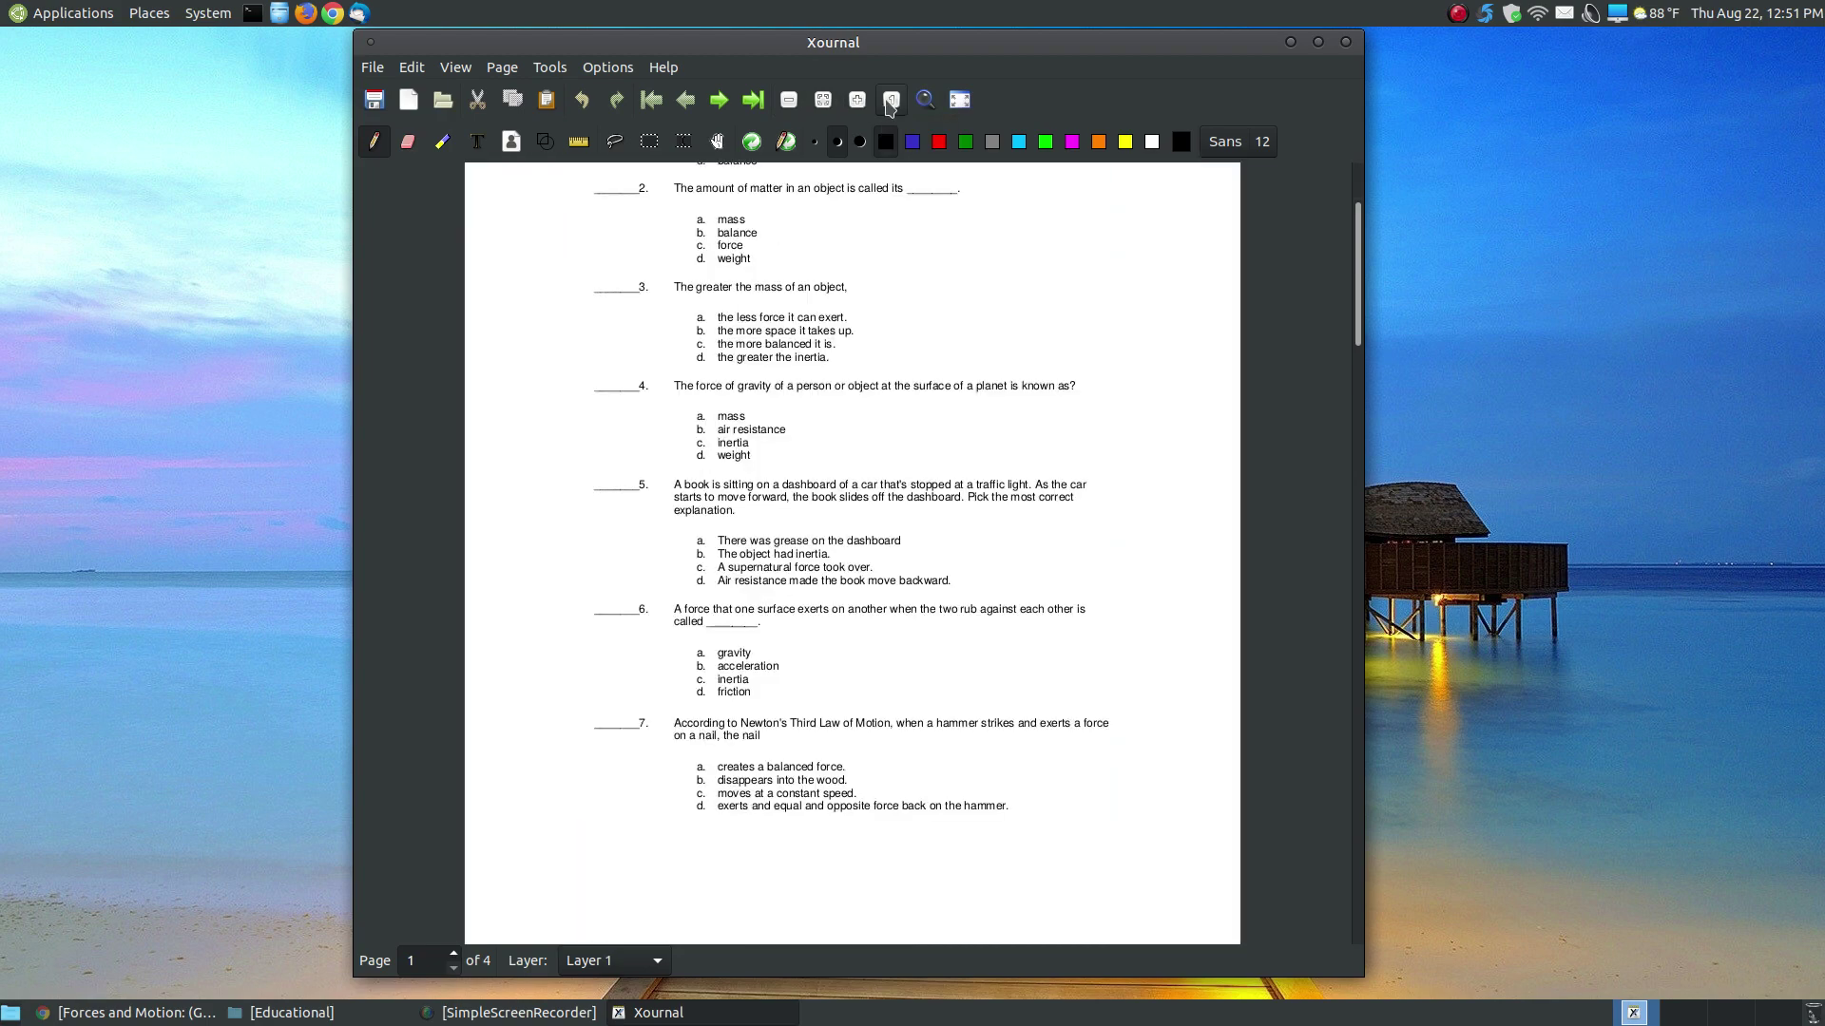
left_click(824, 102)
scroll(821, 573, "up", 5)
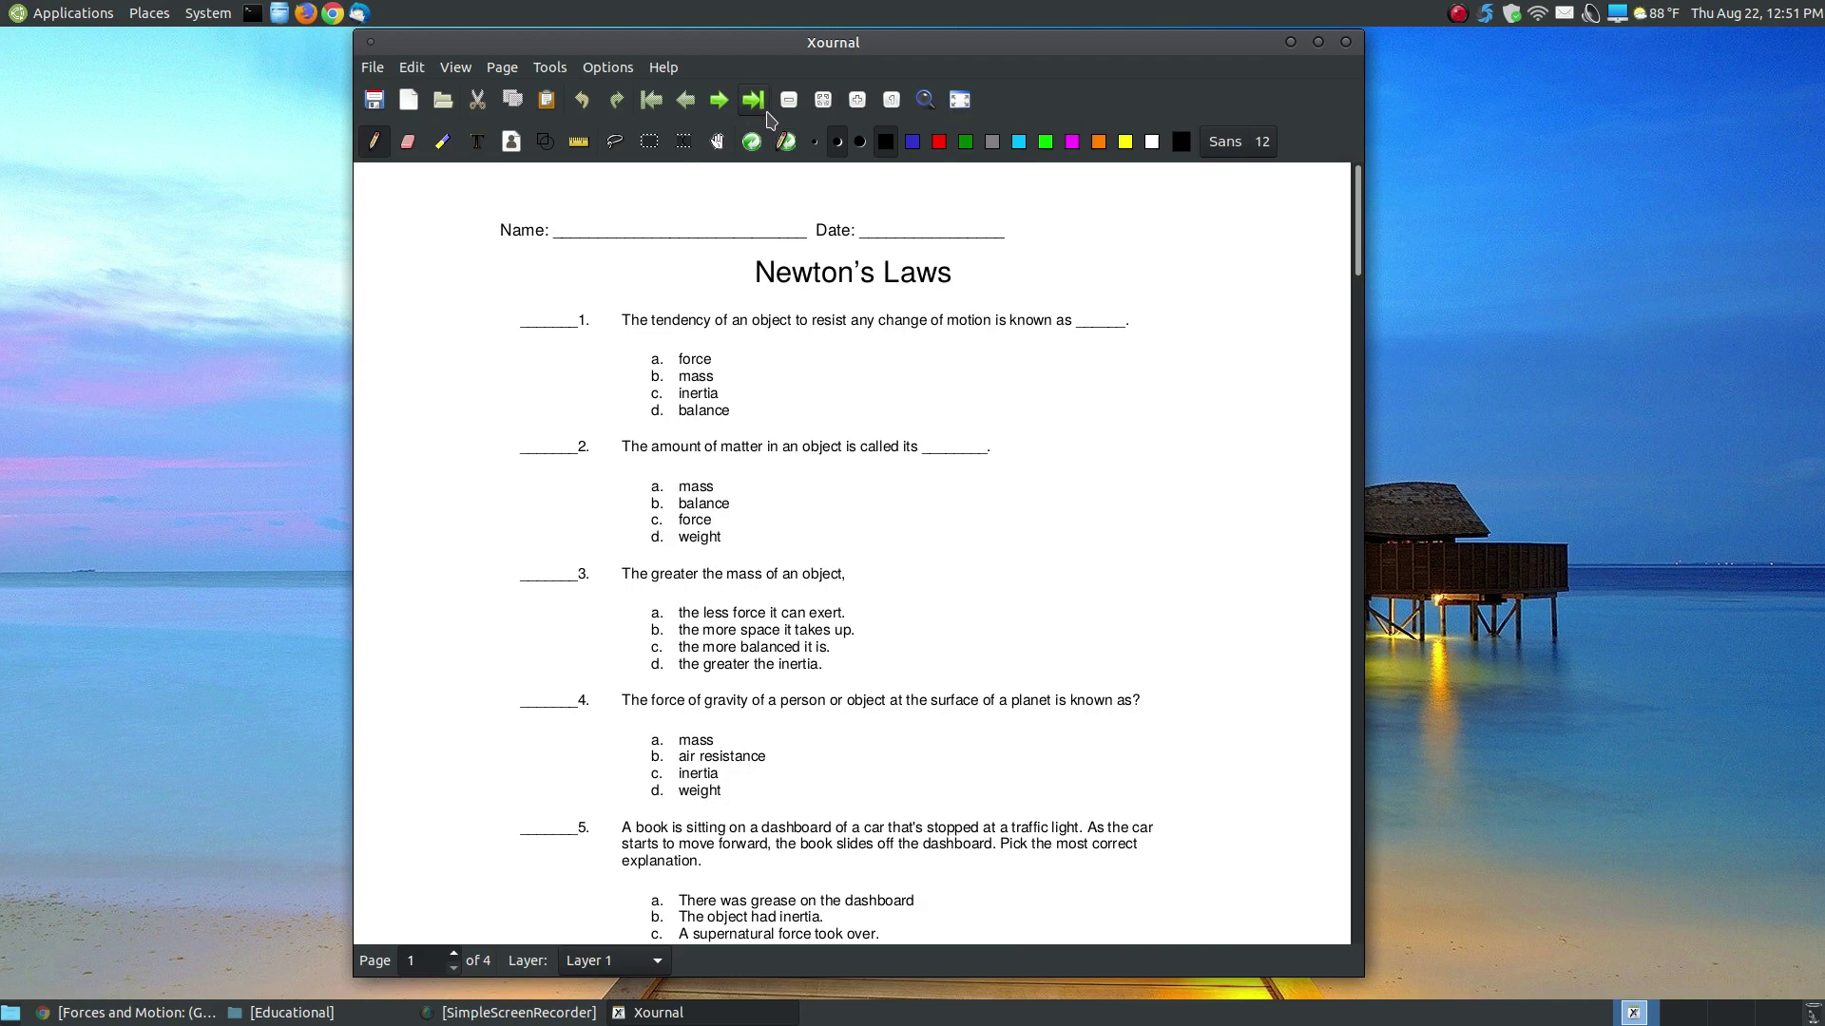
Jump to the last and first pages, step forward two pages, then back to page 1.
left_click(758, 103)
left_click(650, 103)
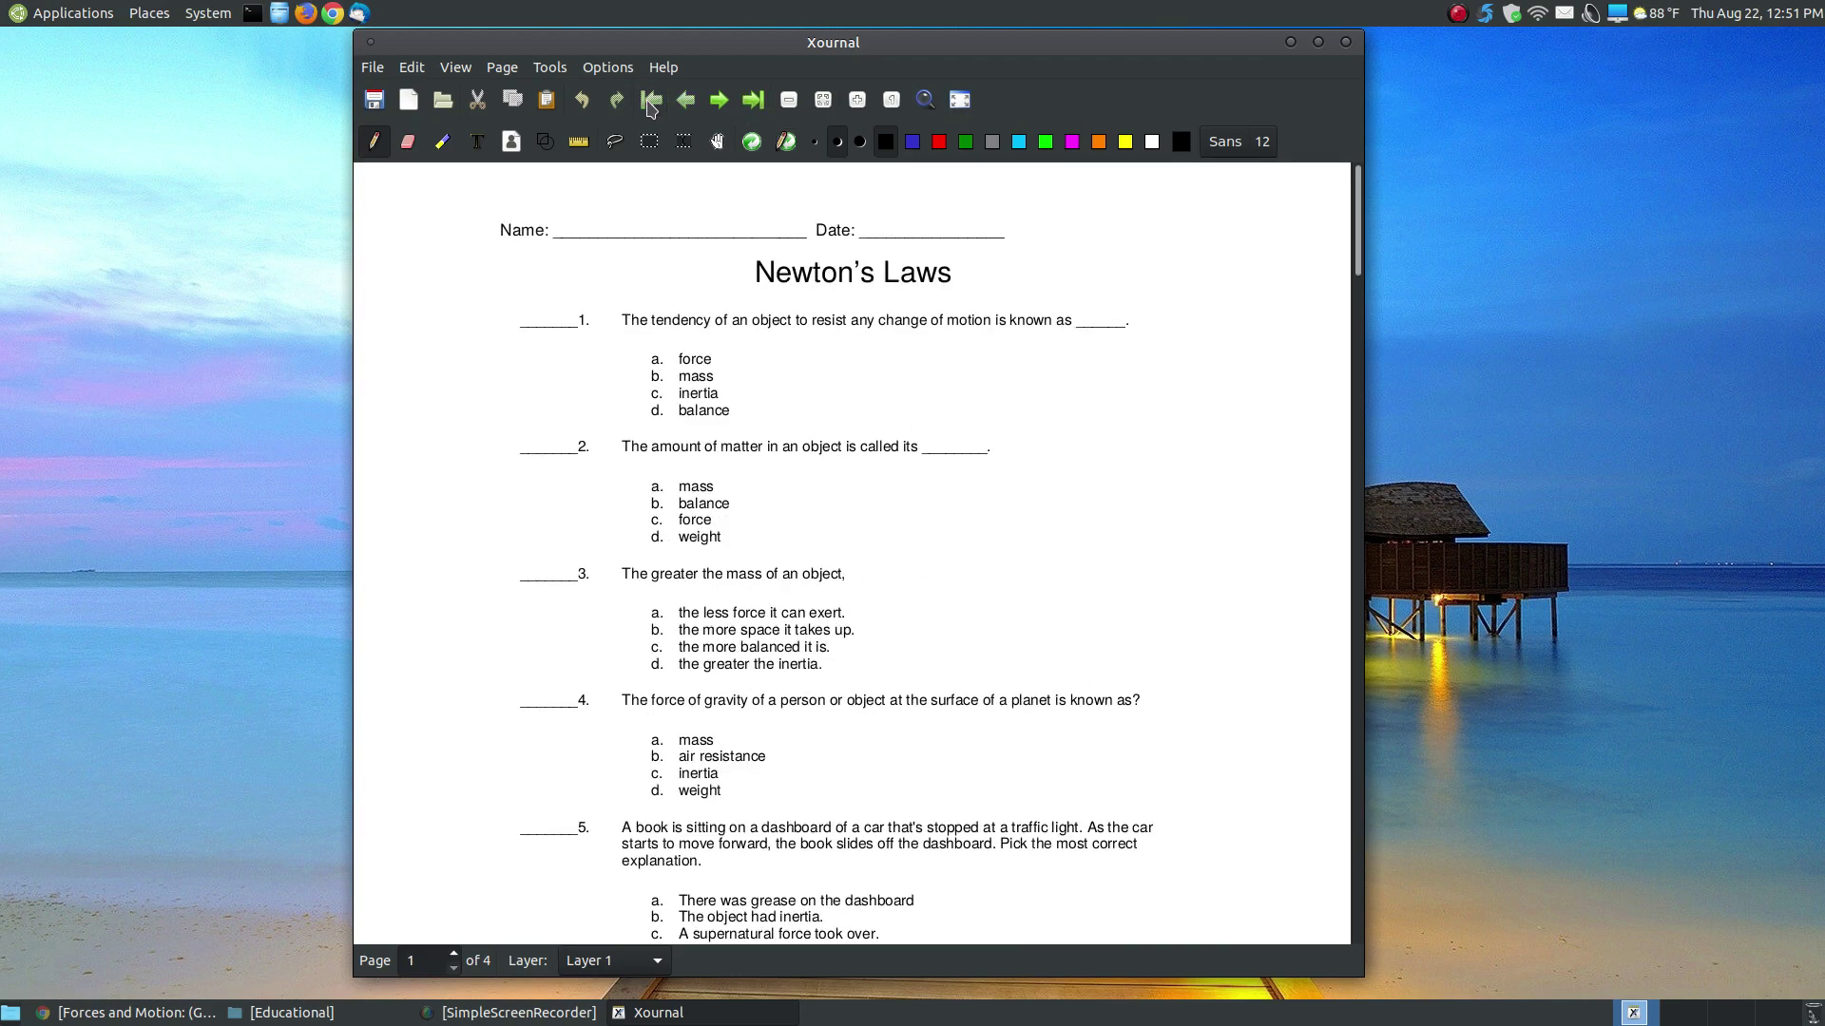
left_click(719, 101)
left_click(718, 101)
left_click(686, 102)
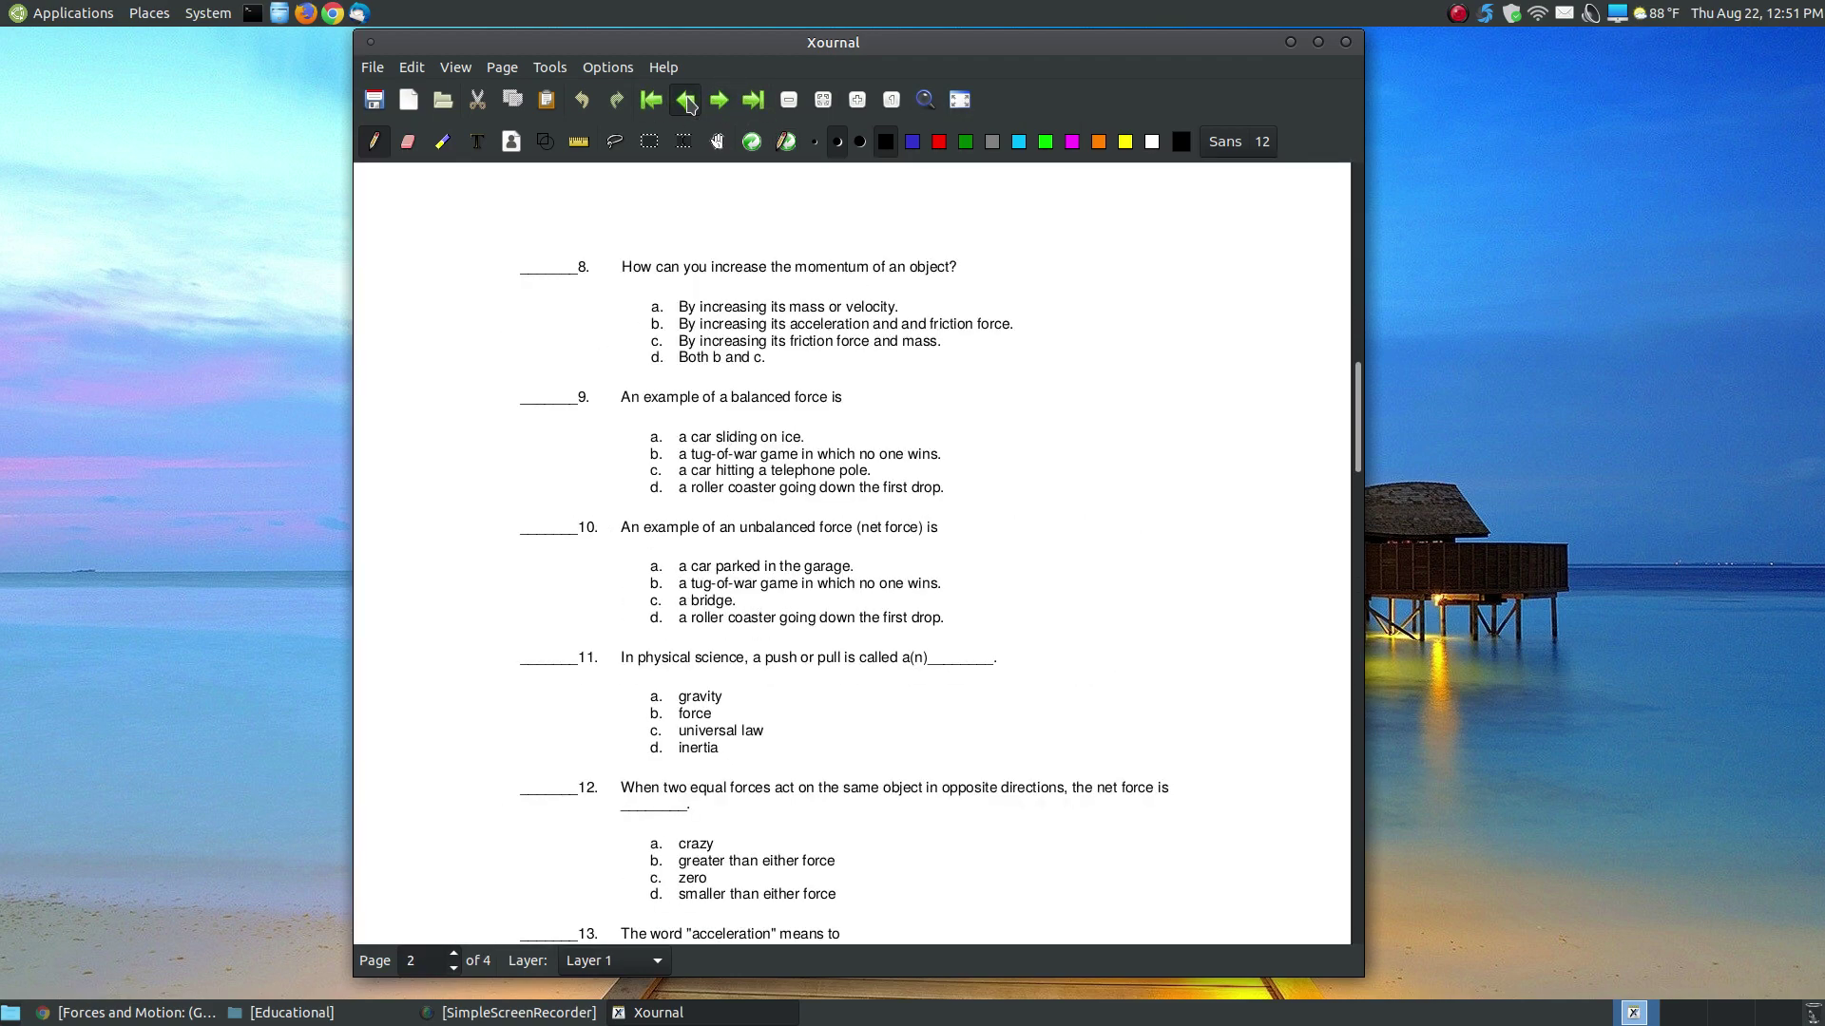
left_click(686, 102)
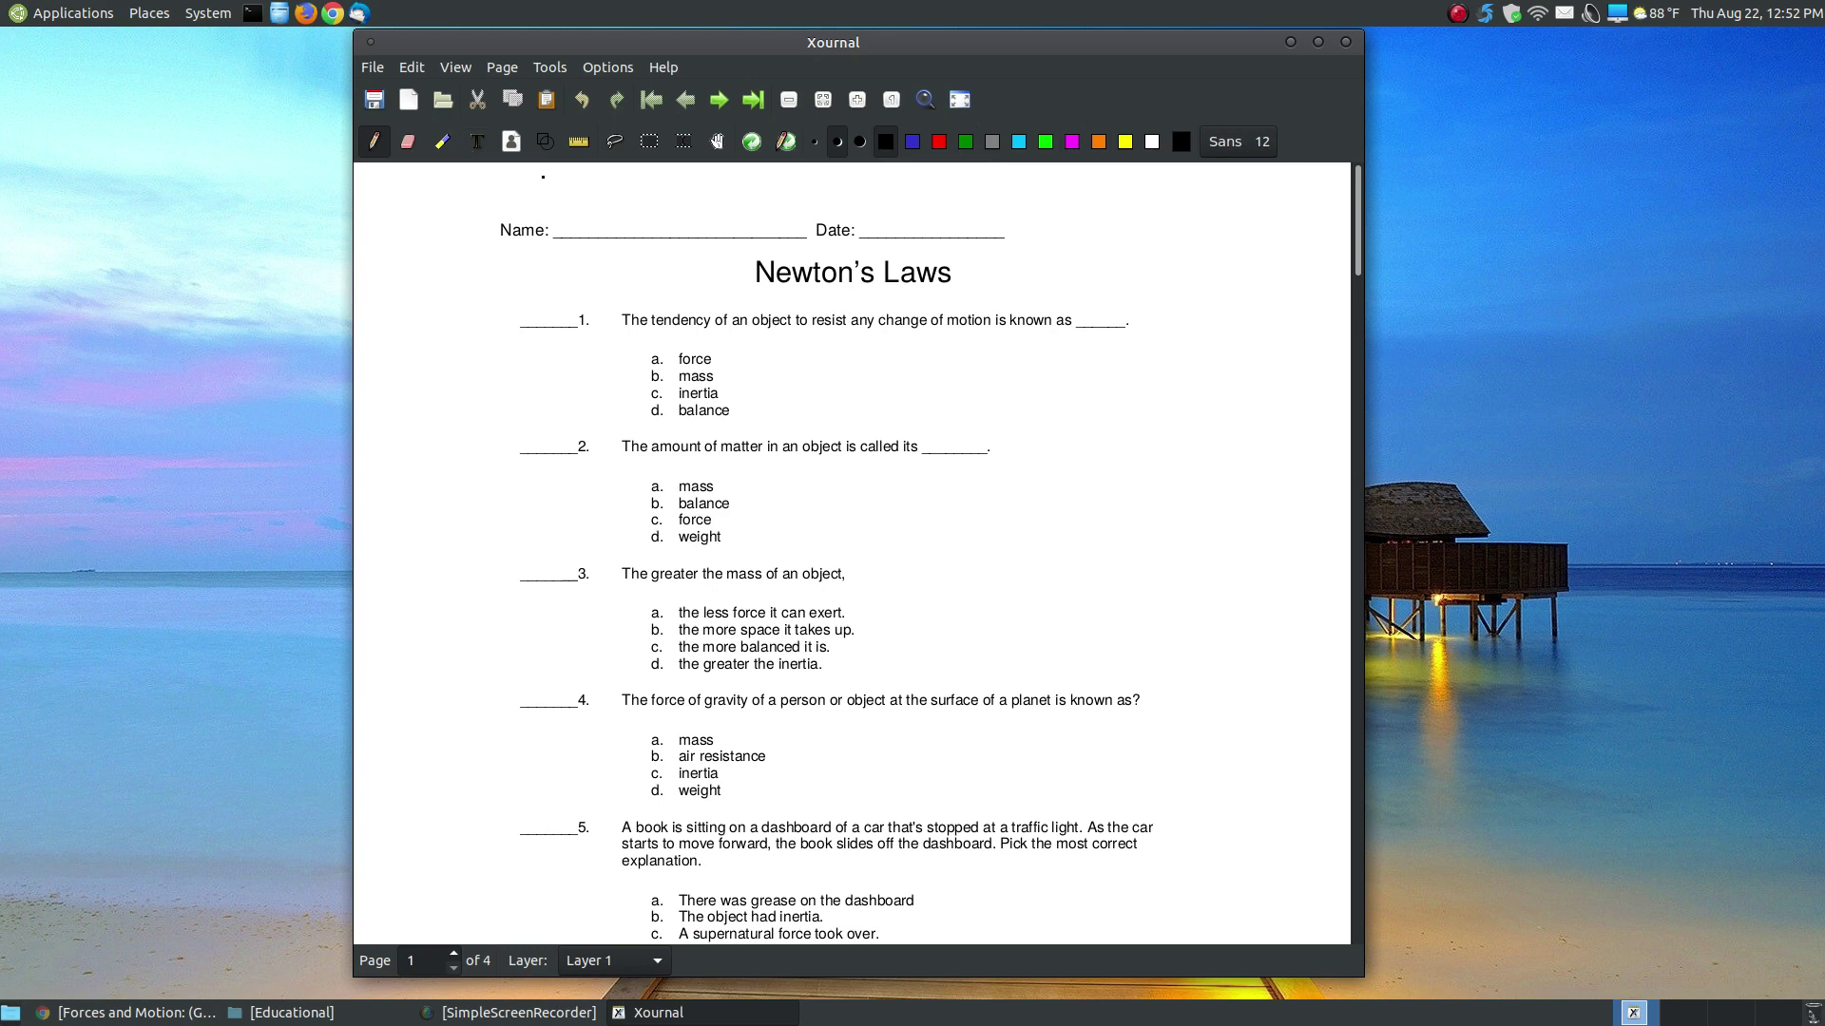
Write "key" in red text on the worksheet's Name line.
left_click(478, 144)
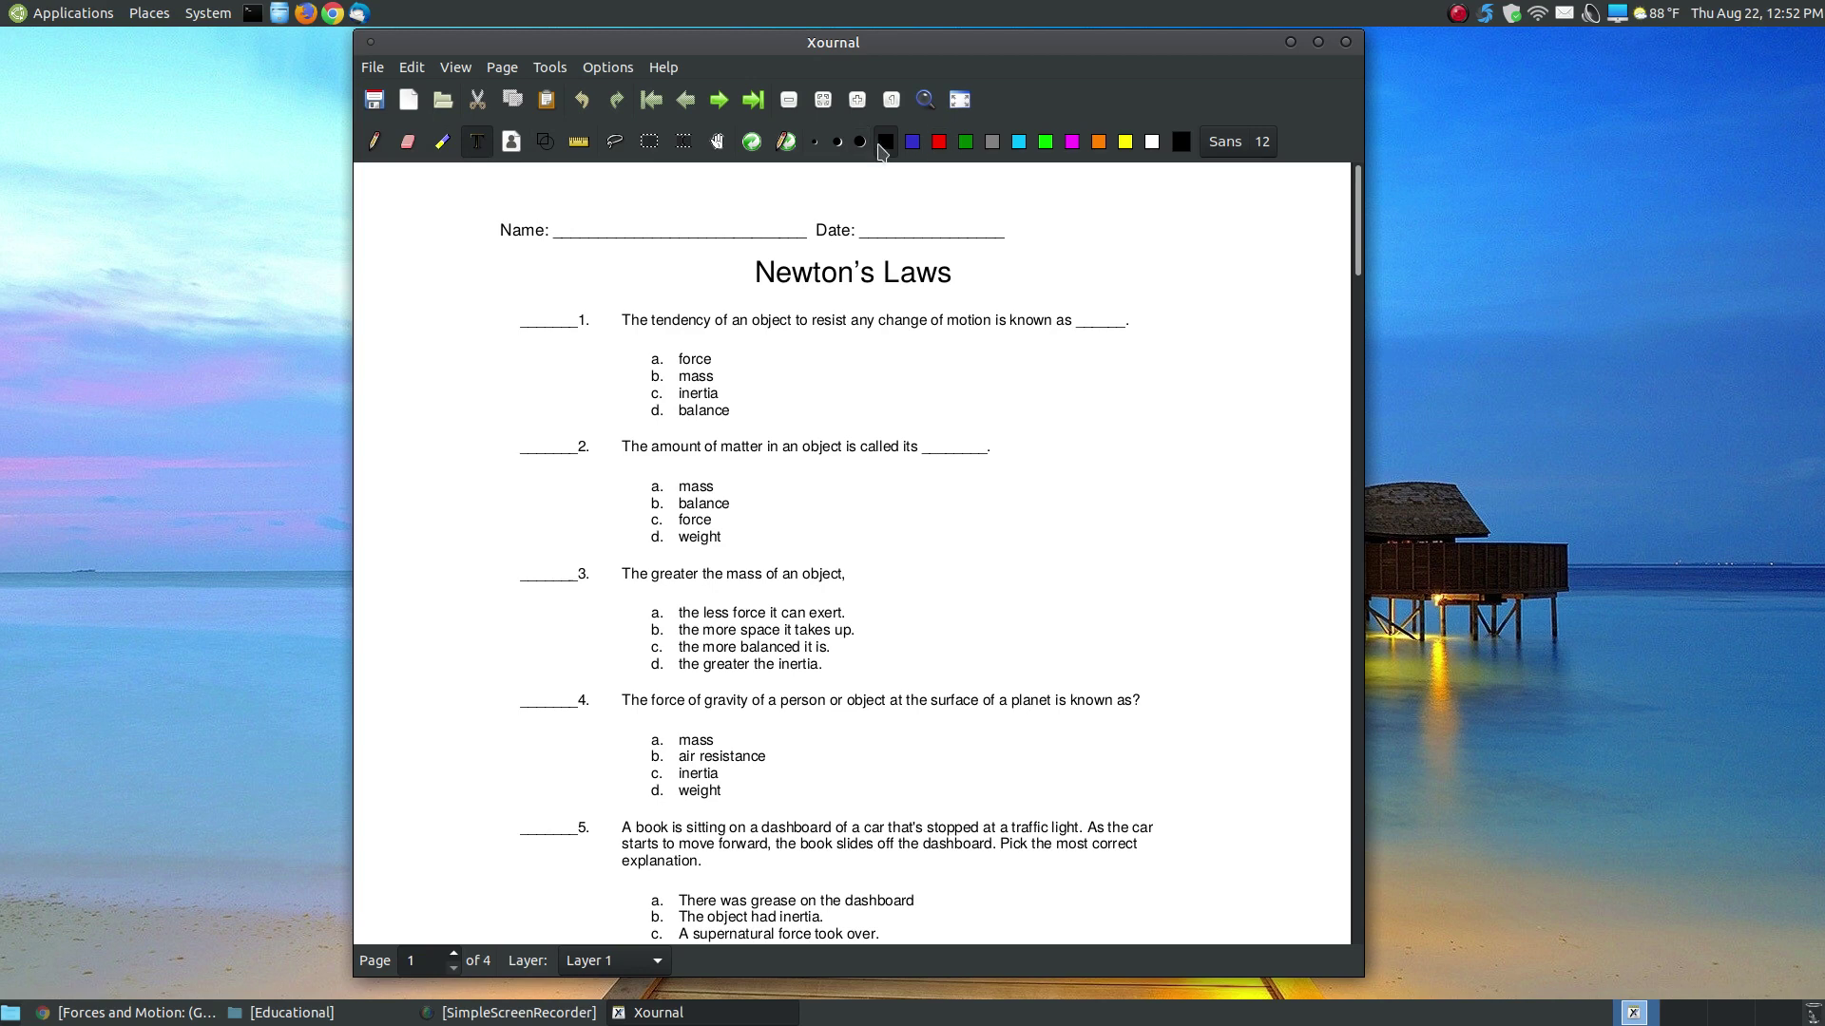
left_click(939, 143)
left_click(586, 220)
type("key")
Type the red answers c, a and d on the blanks for questions 1–3.
left_click(715, 317)
left_click(540, 314)
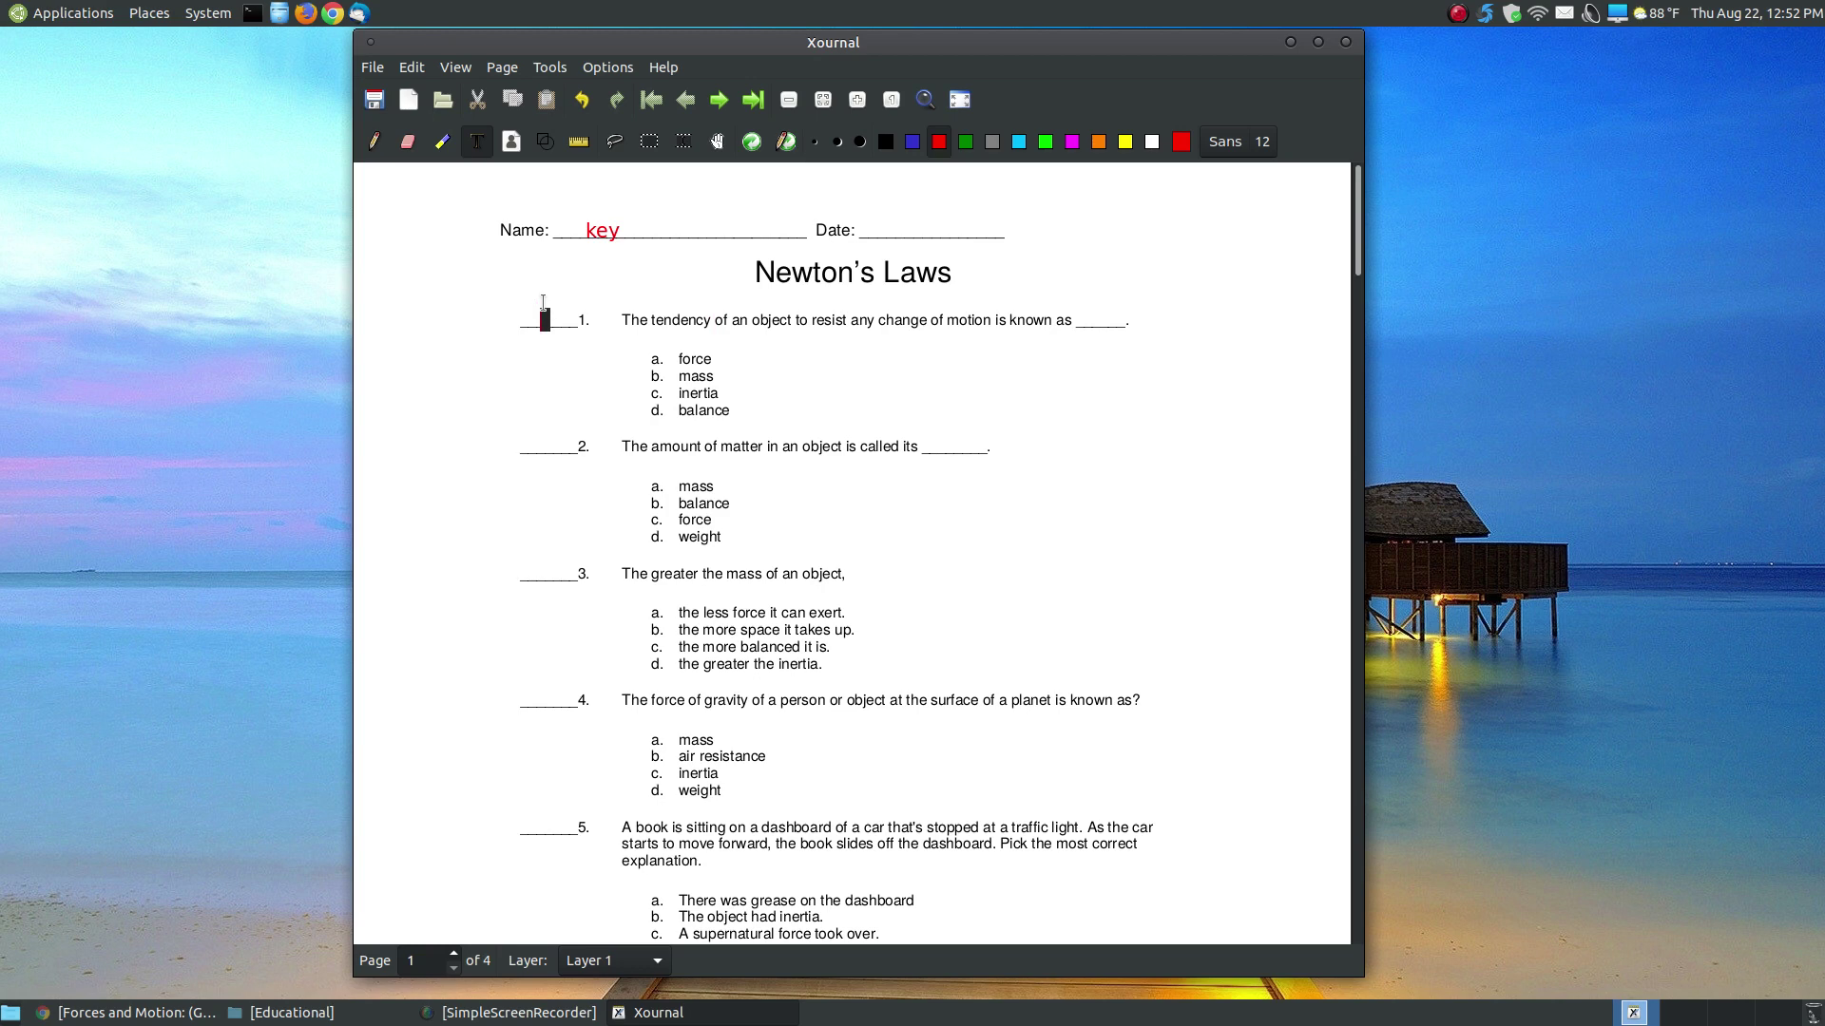
left_click(544, 308)
type("dc")
left_click(536, 435)
type("a")
left_click(539, 562)
type("d")
left_click(768, 542)
Highlight 'c. inertia' for question 1 and 'a. mass' for question 2 in yellow.
left_click(442, 144)
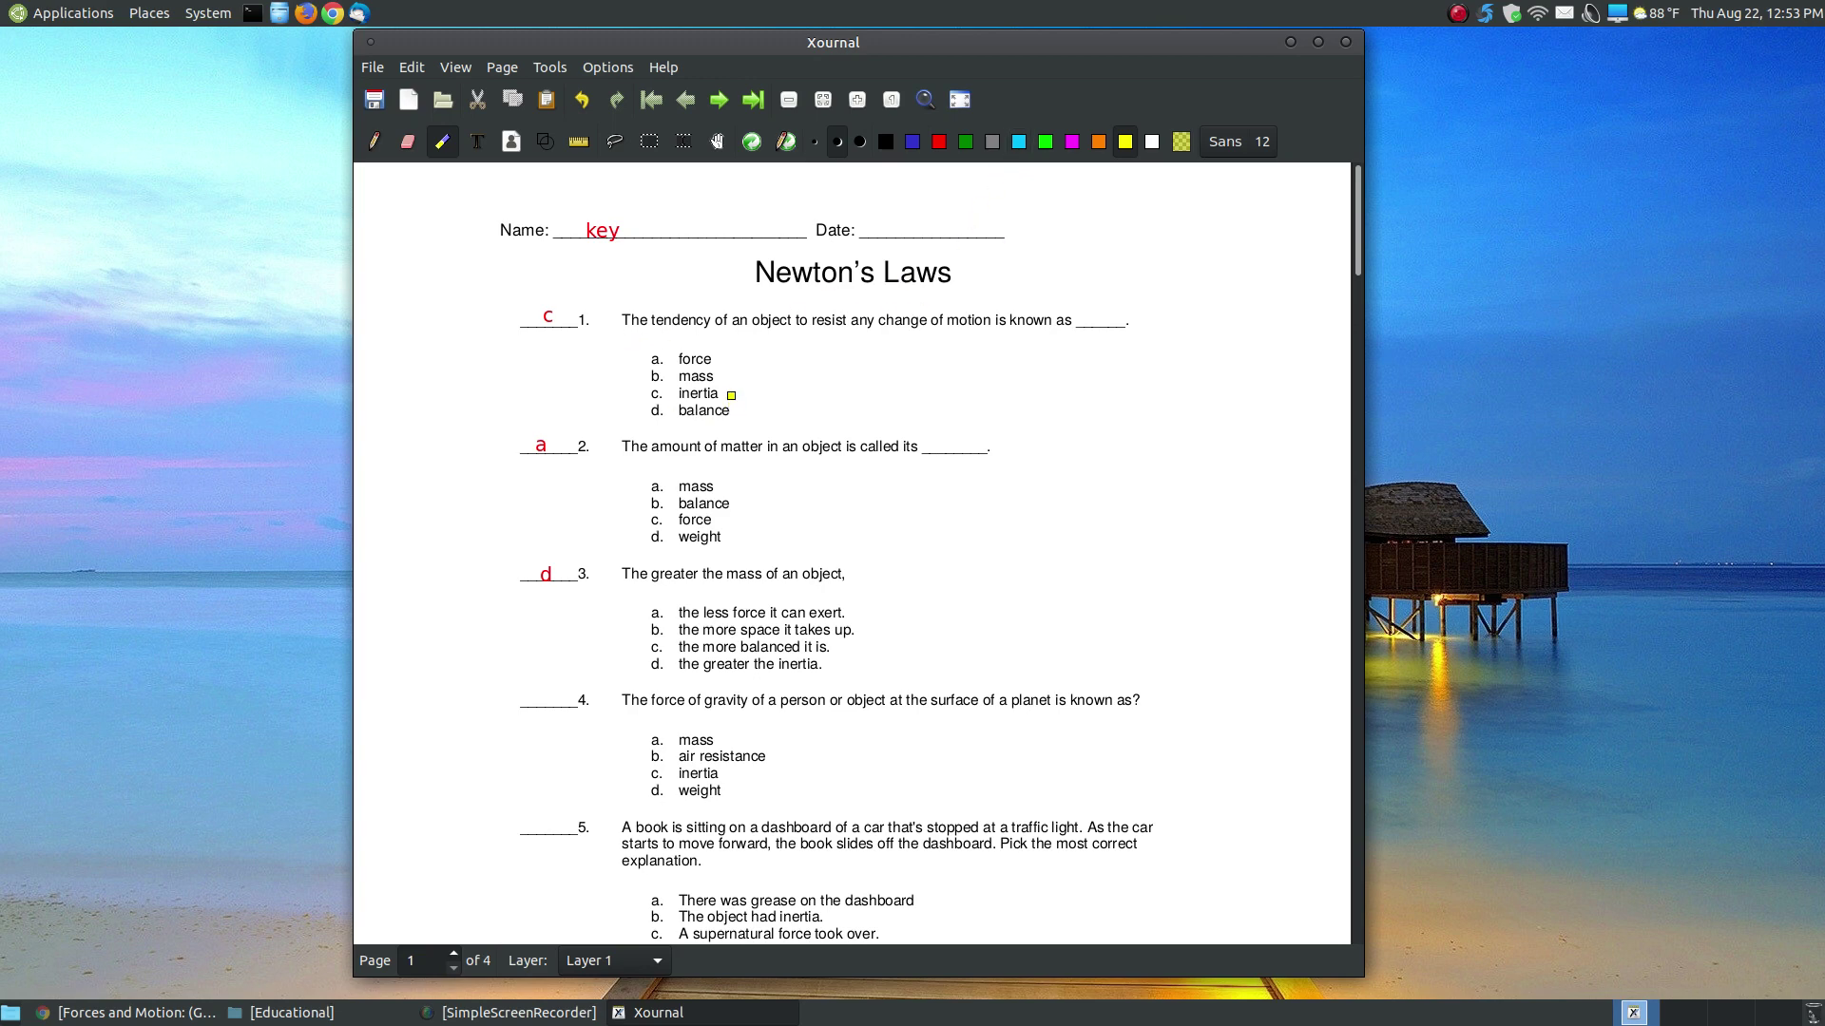
mouse_move(731, 395)
left_mouse_down()
mouse_move(635, 392)
mouse_move(715, 392)
left_mouse_up()
left_click(555, 71)
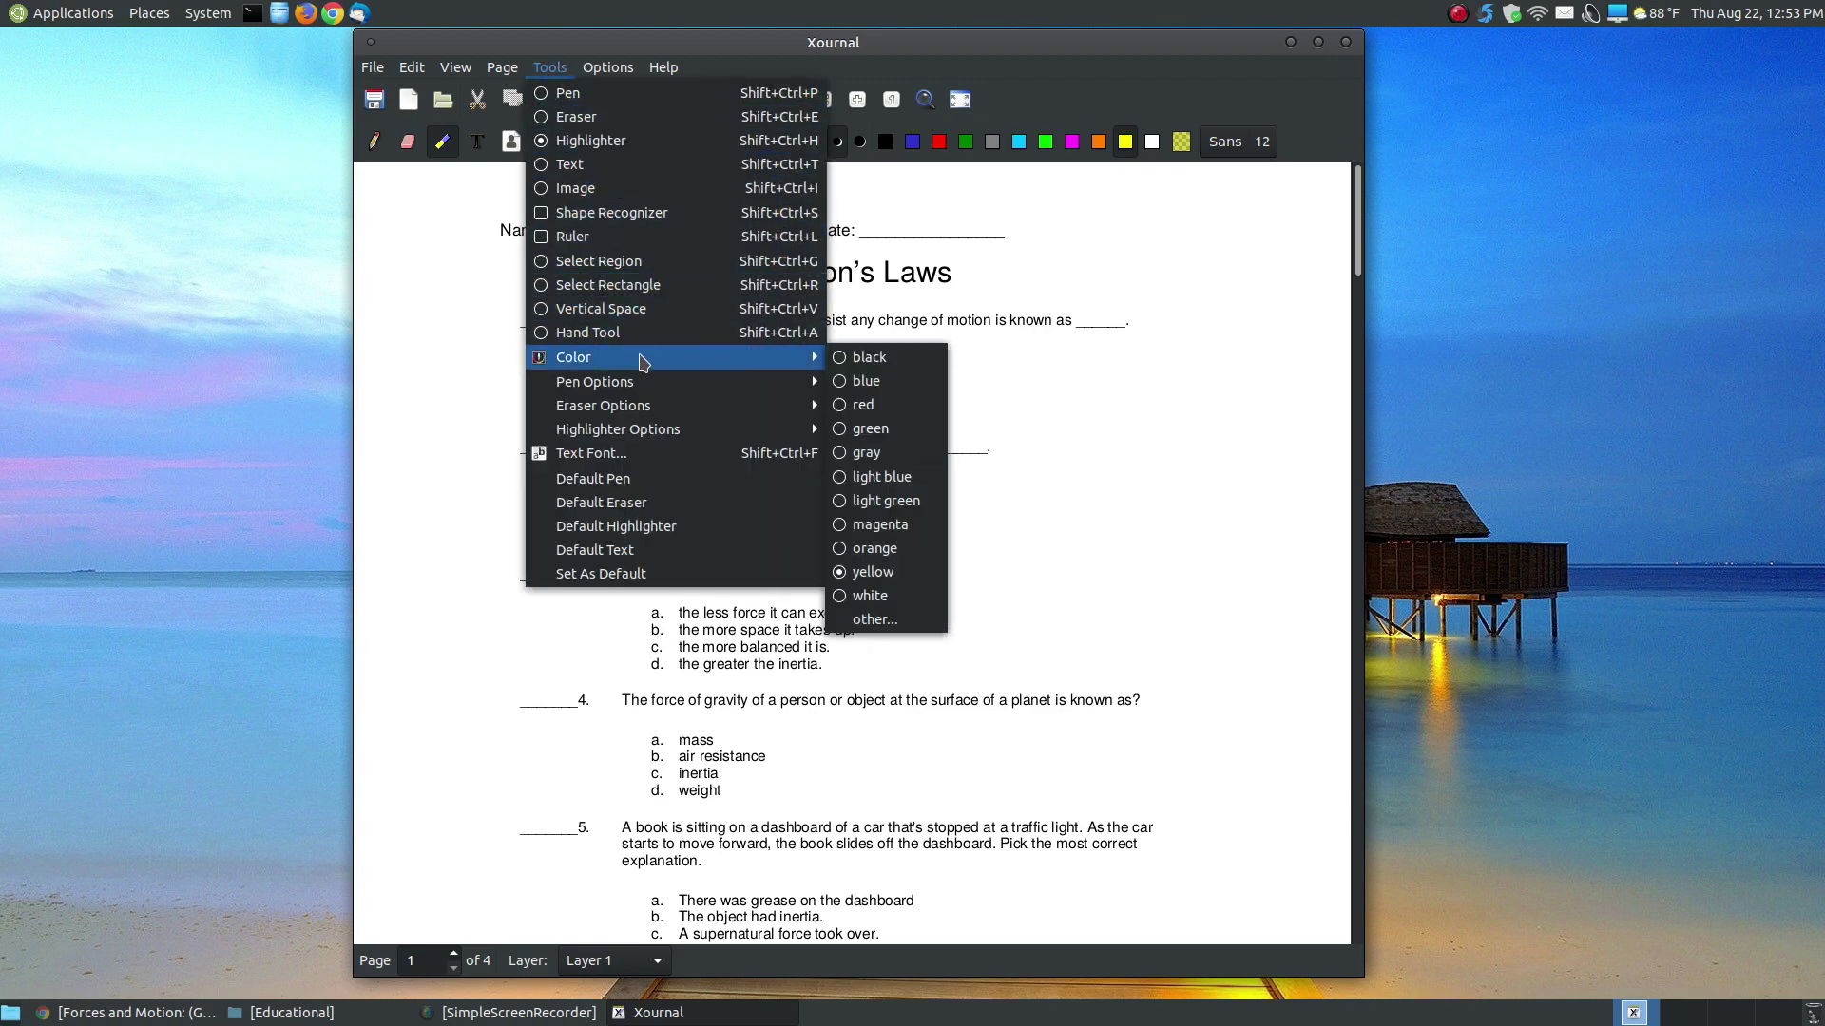
left_click(620, 219)
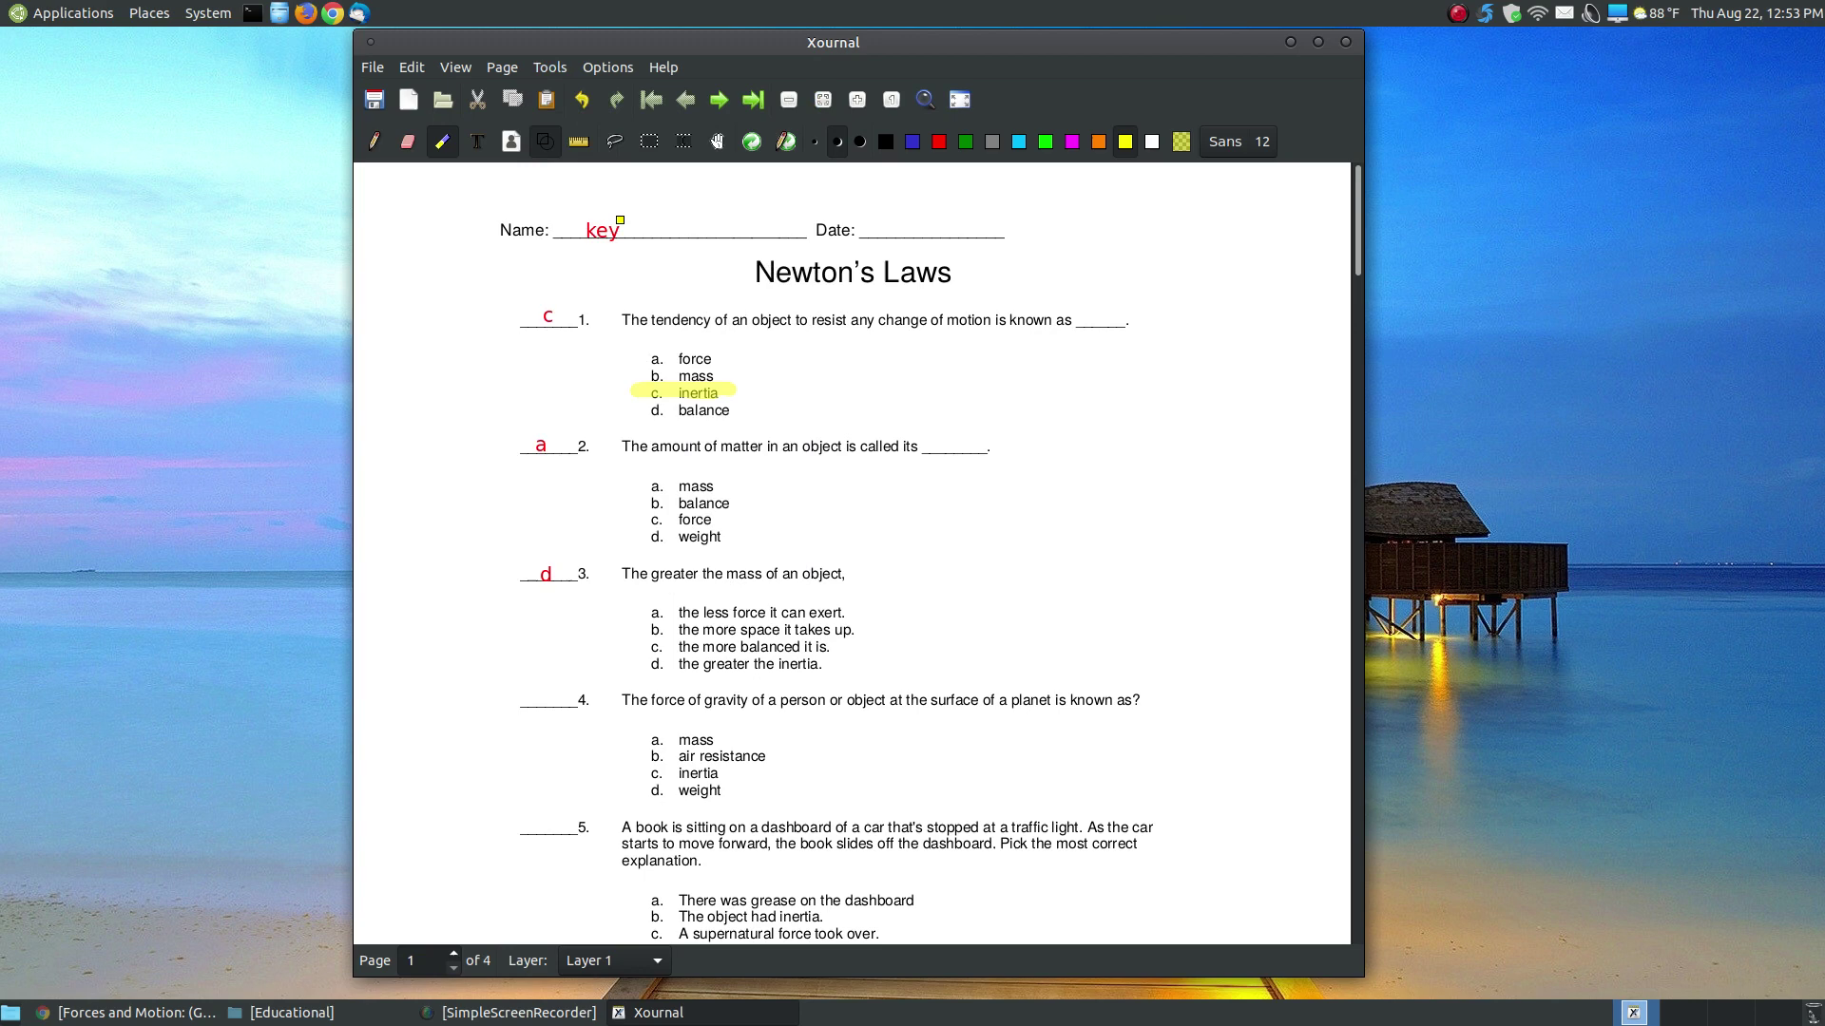
left_click(582, 98)
left_click(581, 99)
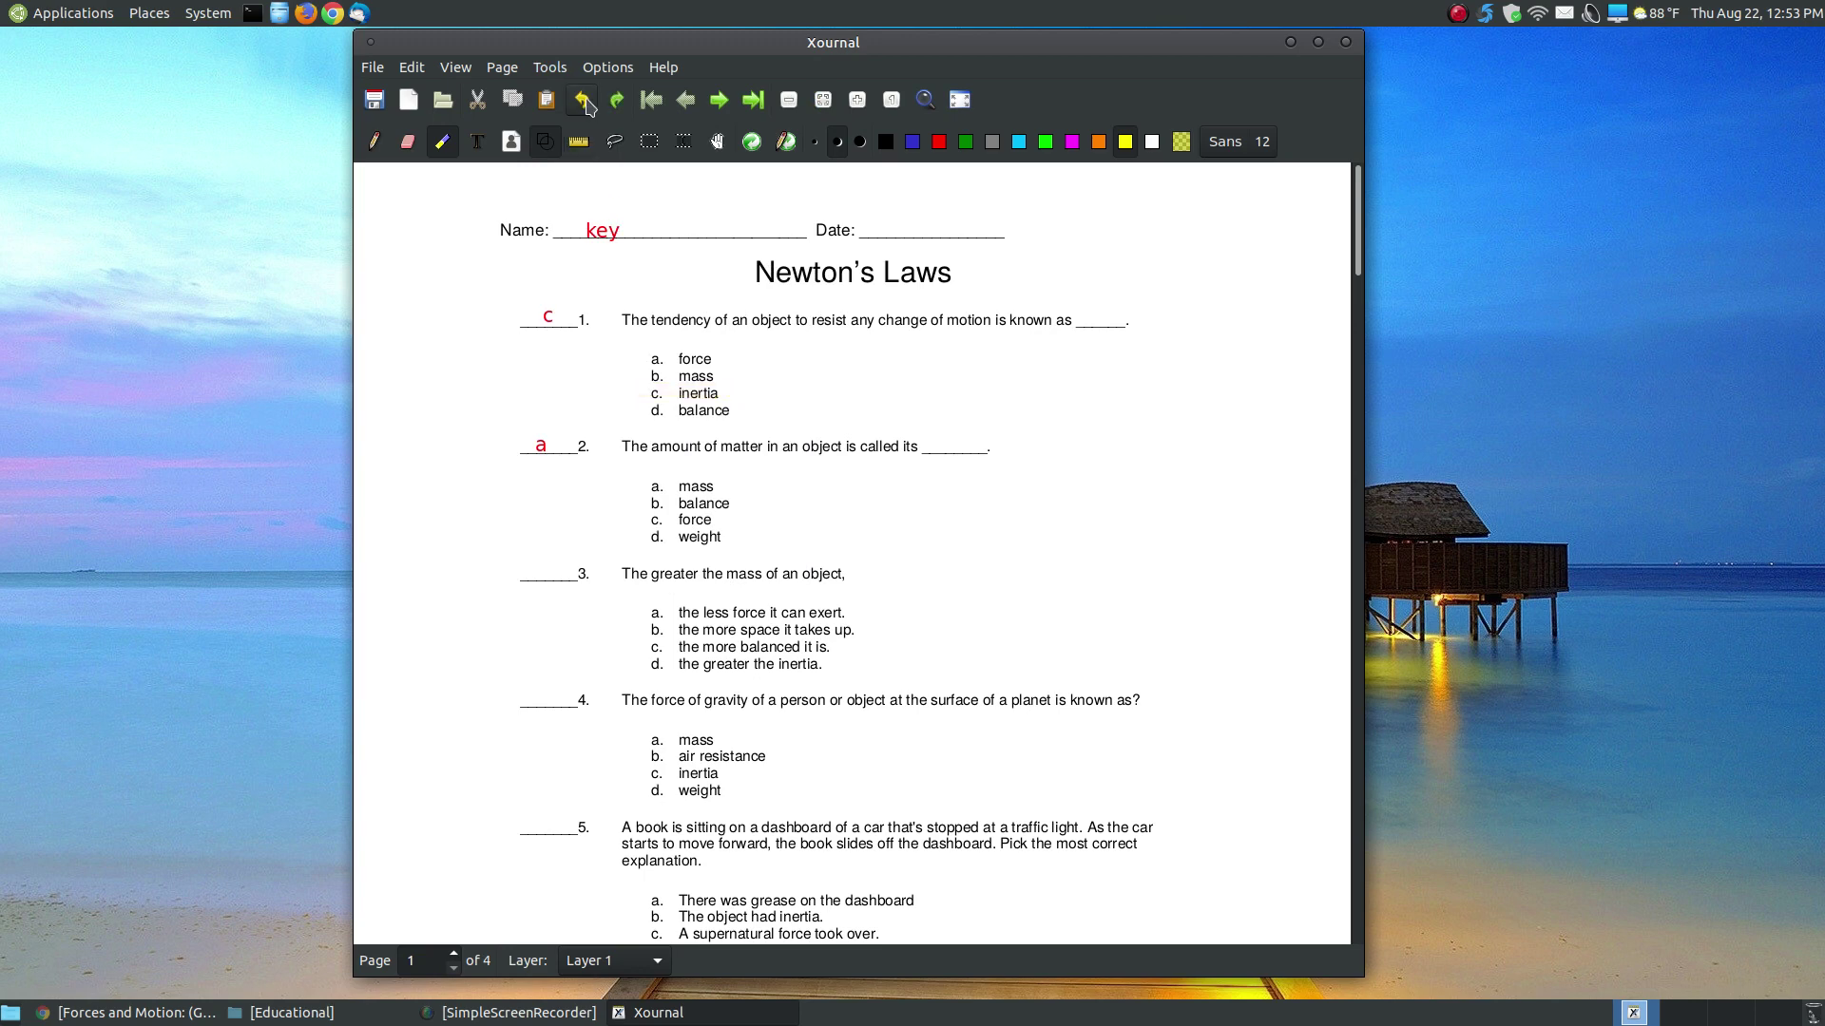
left_click(617, 99)
left_click(550, 66)
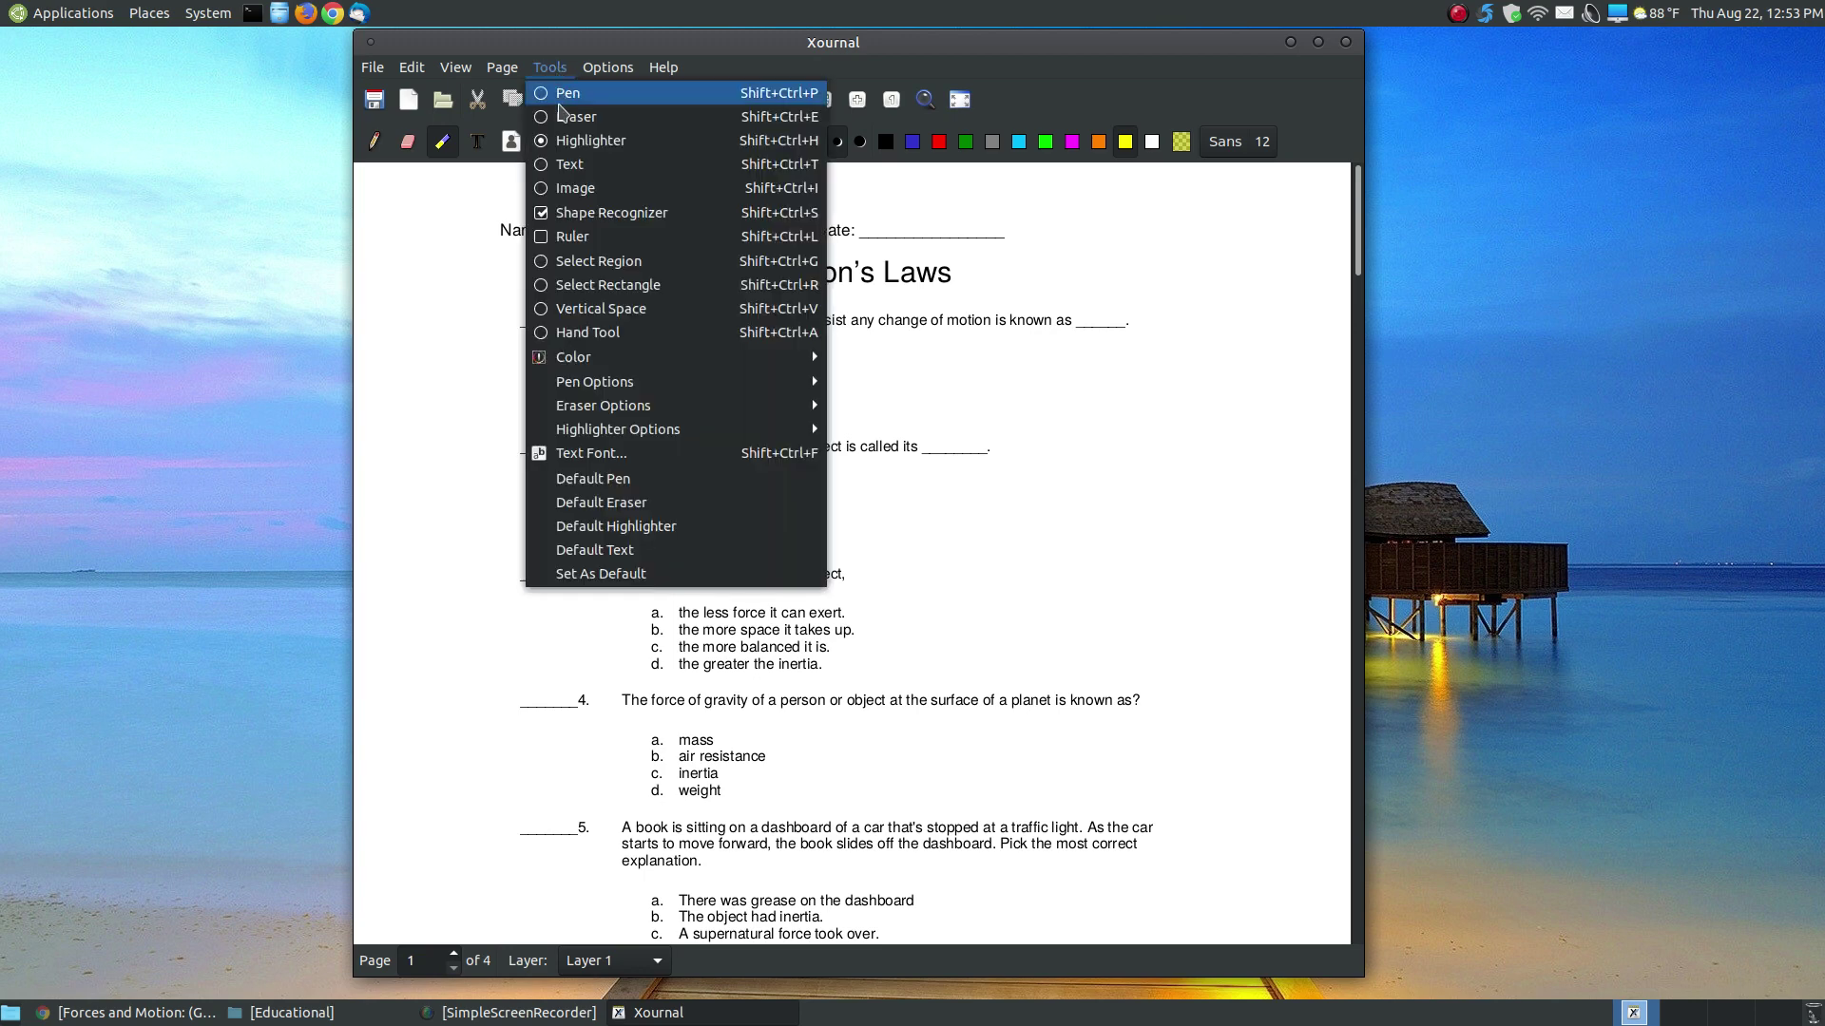
left_click(860, 47)
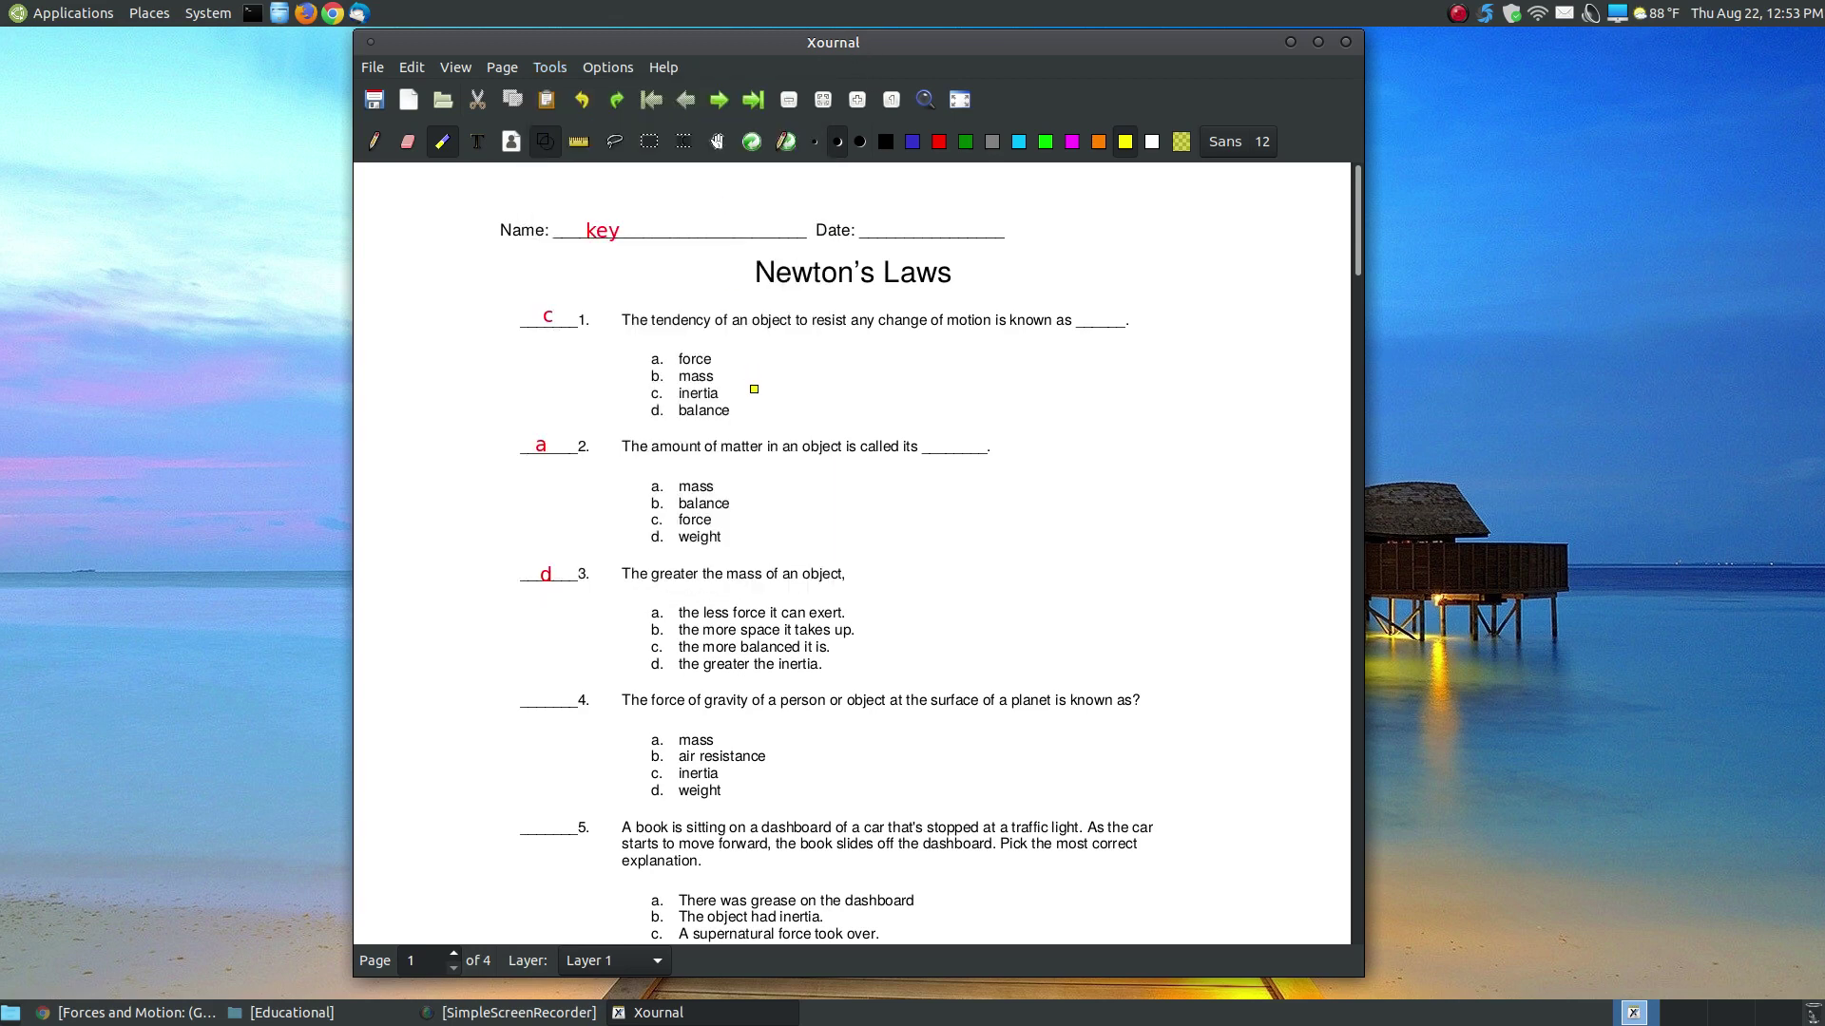
left_click_drag(735, 392, 613, 392)
left_click_drag(635, 482, 714, 485)
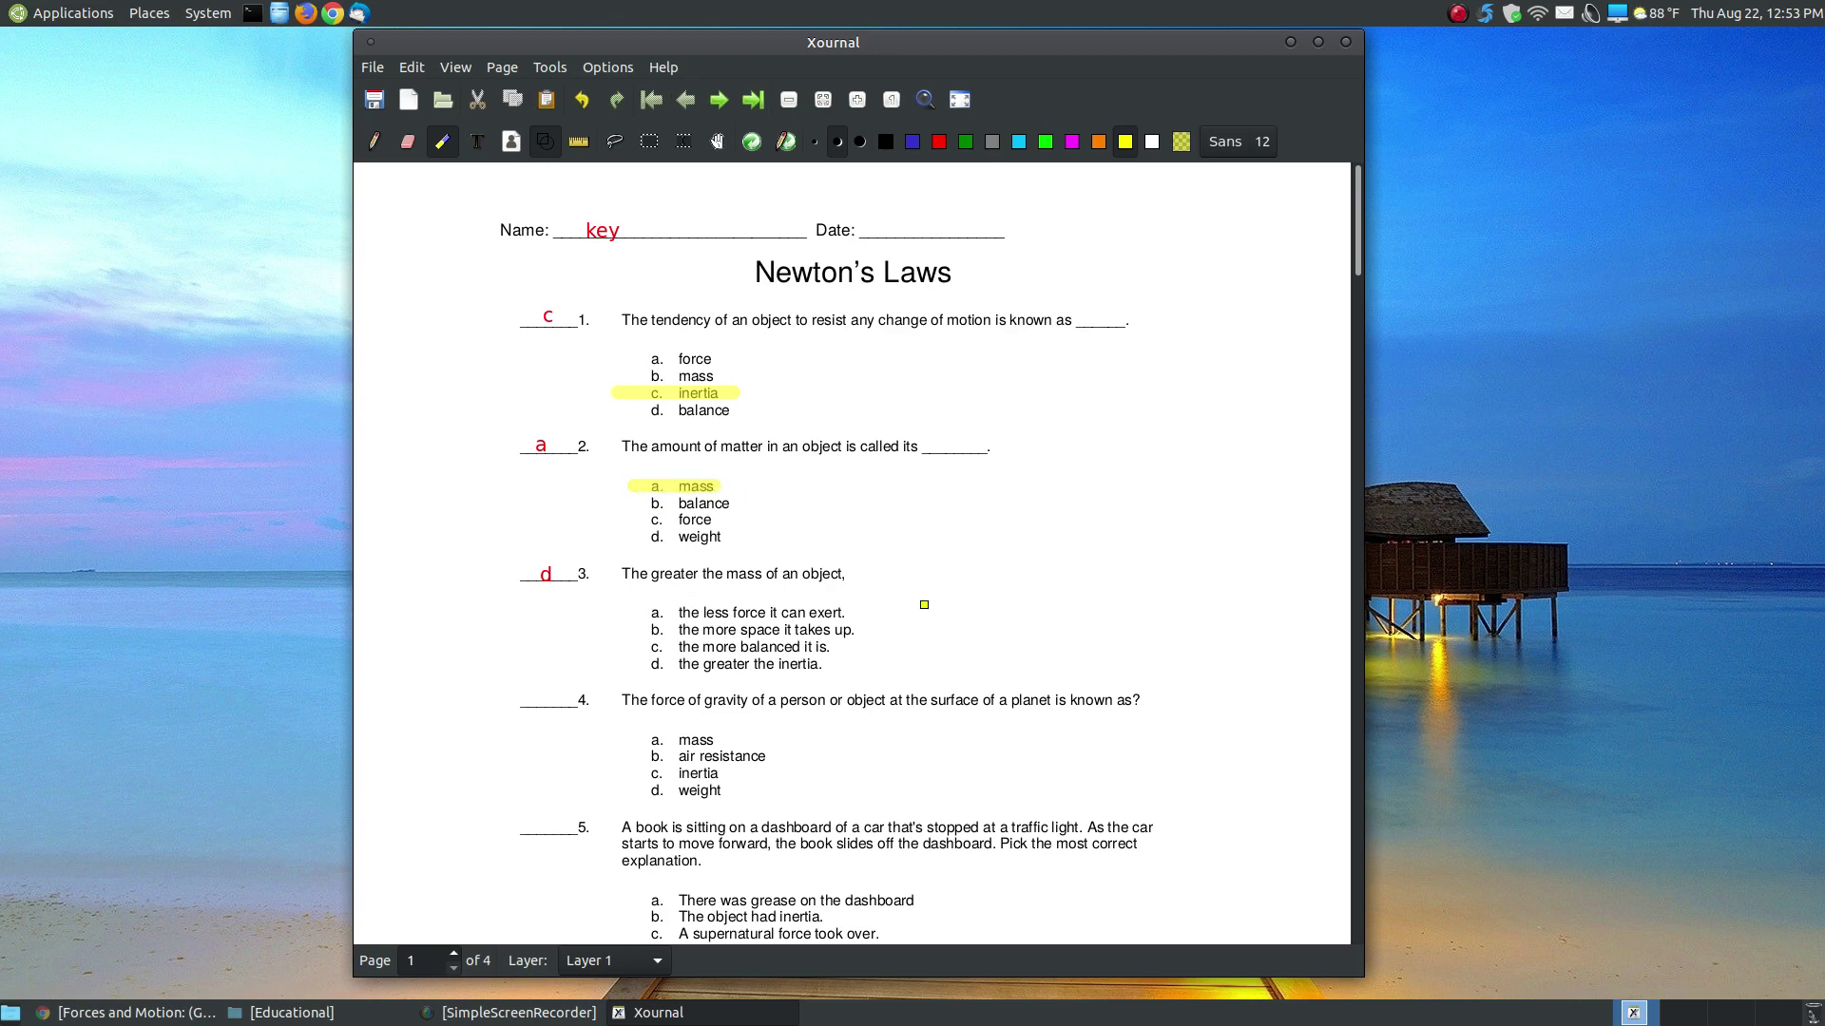
Remove a stray highlight and highlight 'd. the greater the inertia' for question 3.
left_click_drag(939, 375, 1330, 373)
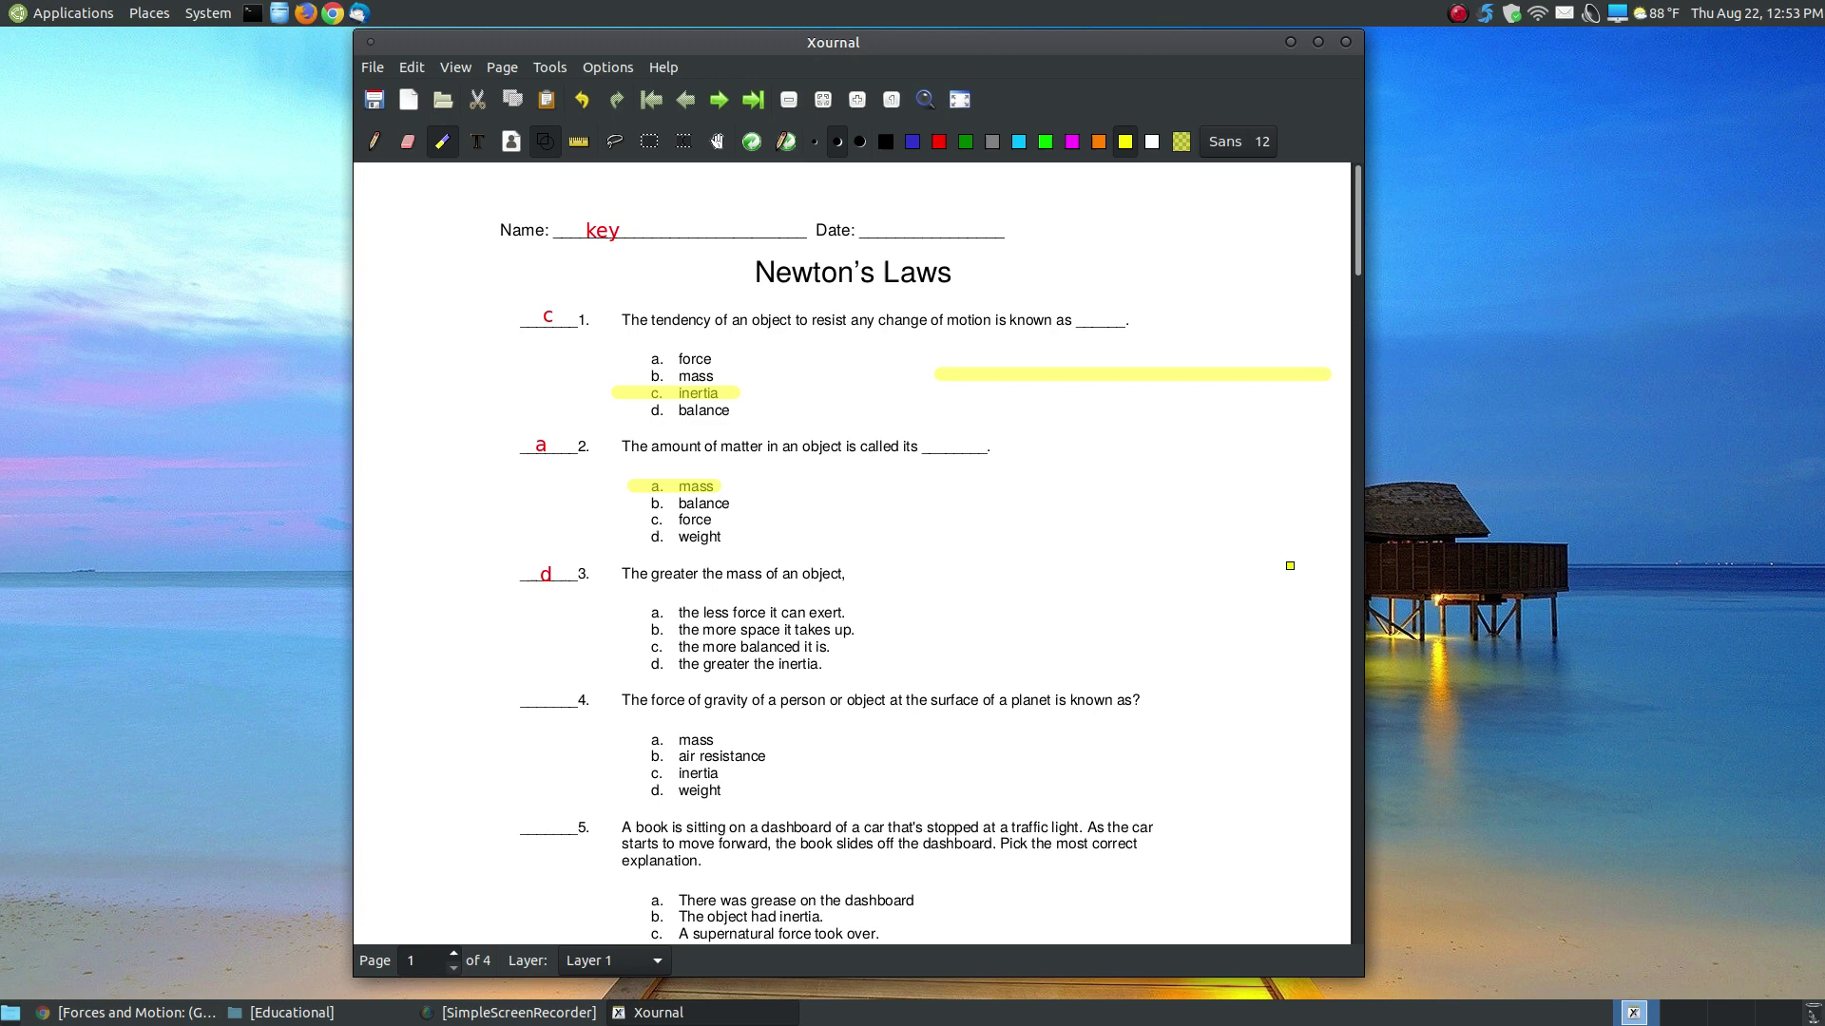
left_click(581, 99)
left_click(582, 99)
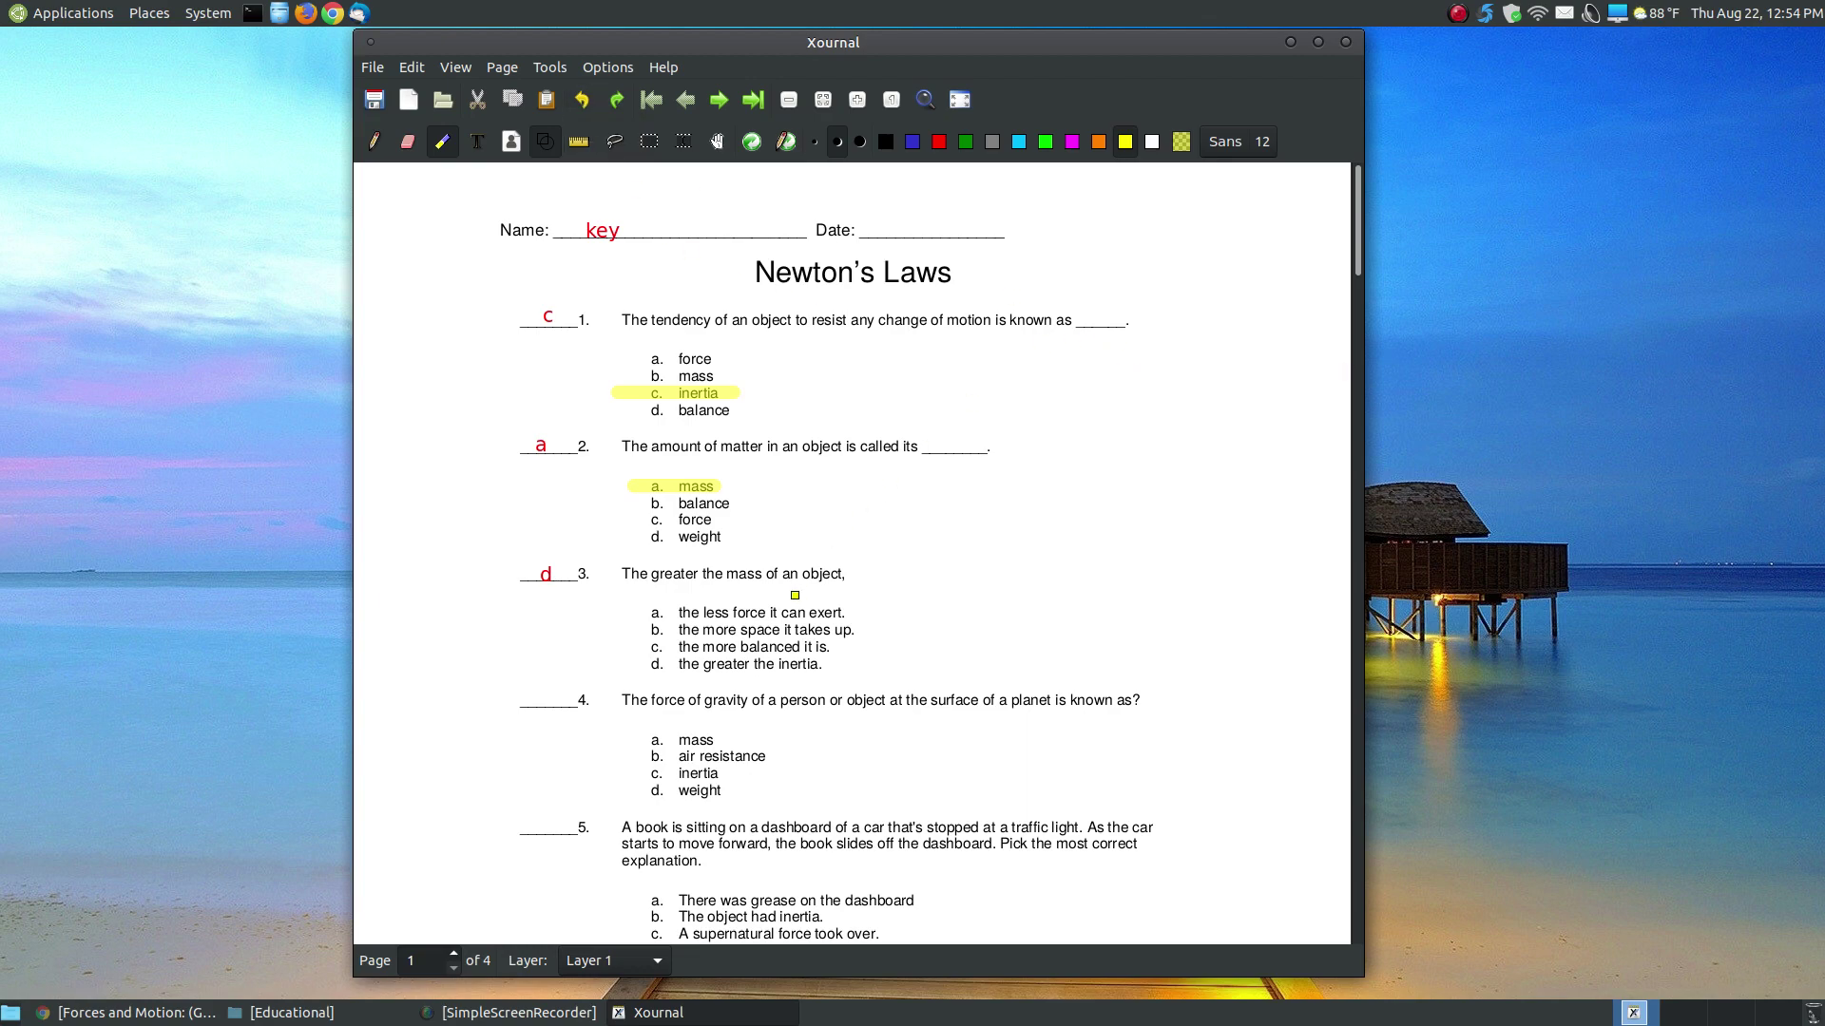
left_click(550, 67)
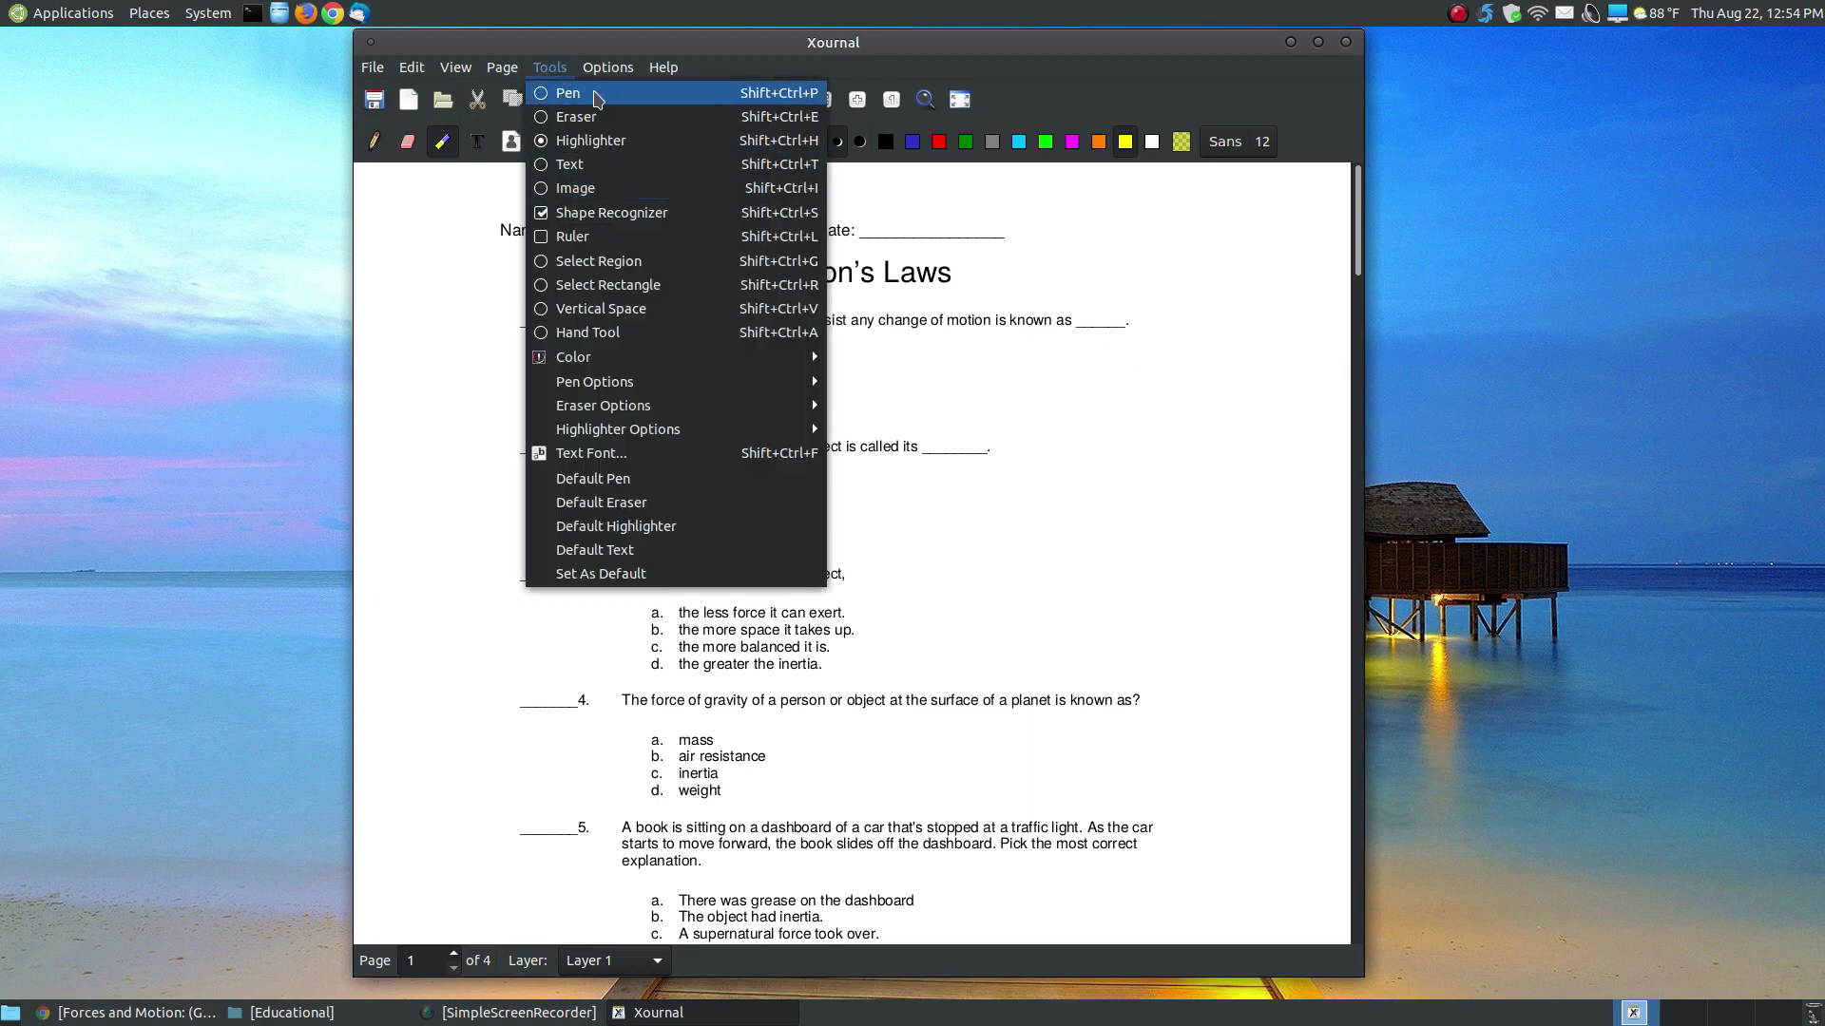
left_click(549, 67)
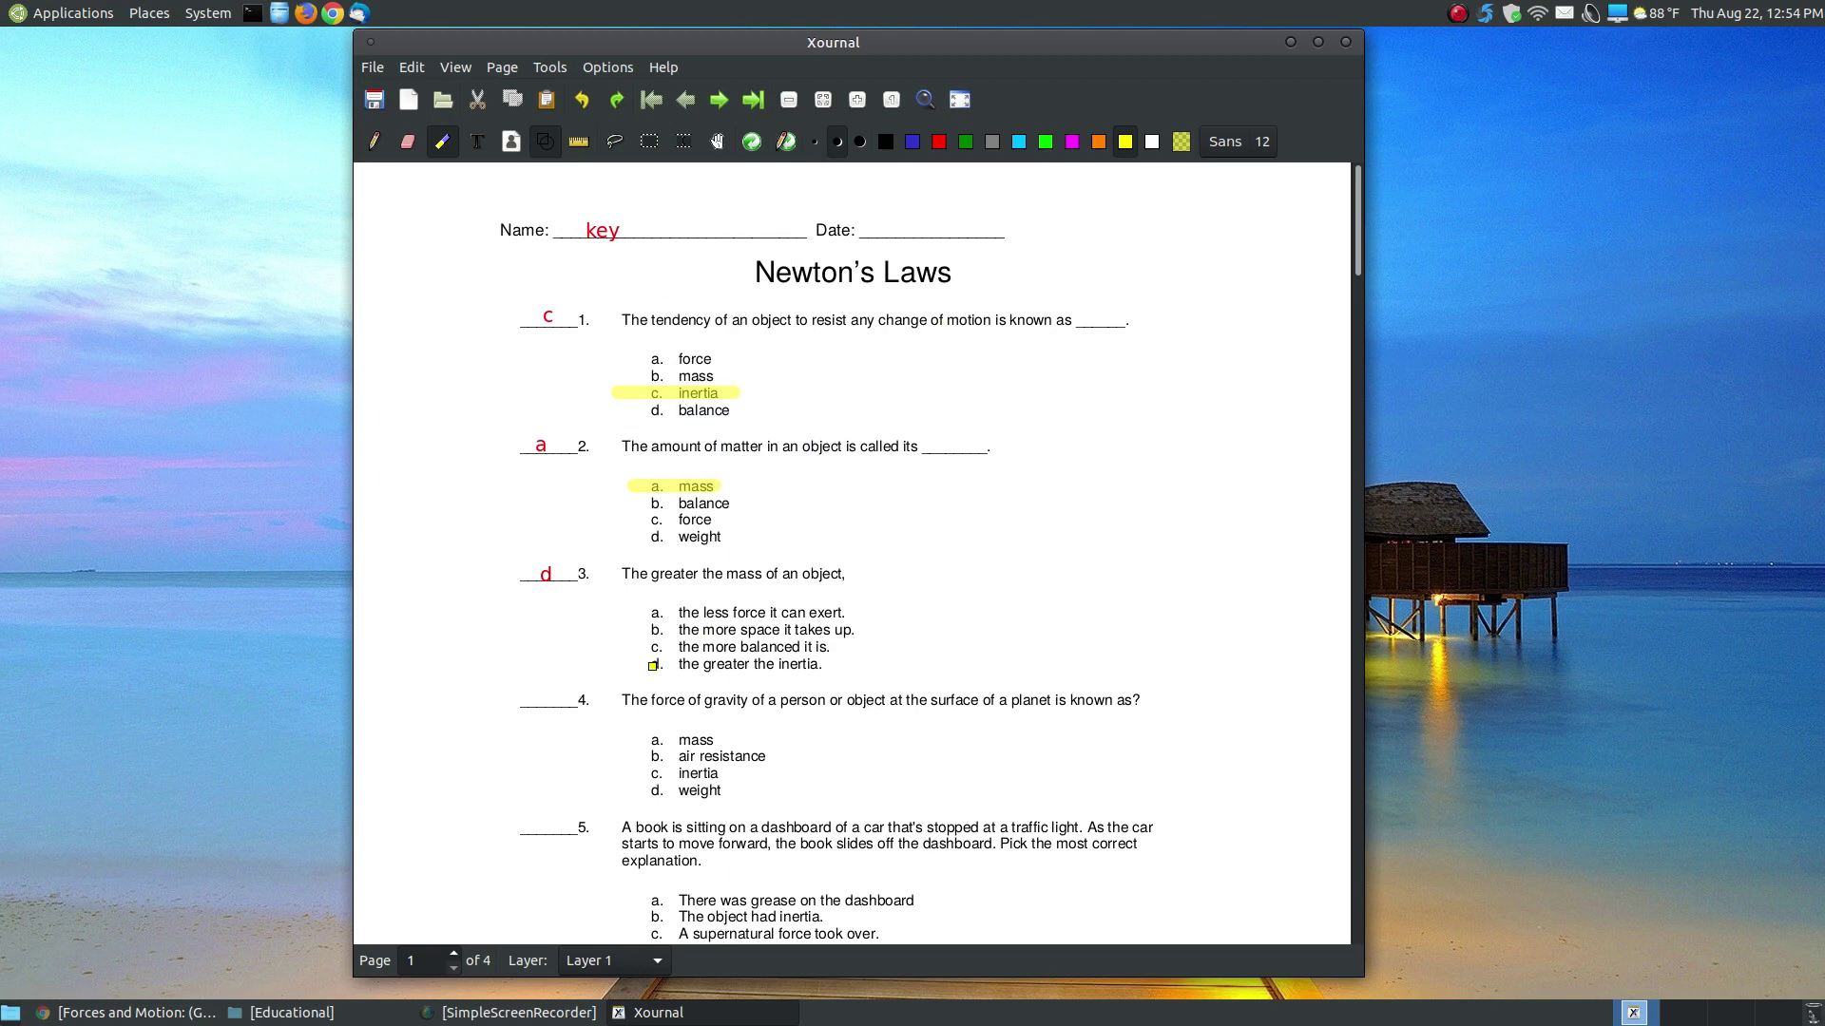
left_click_drag(653, 665, 820, 663)
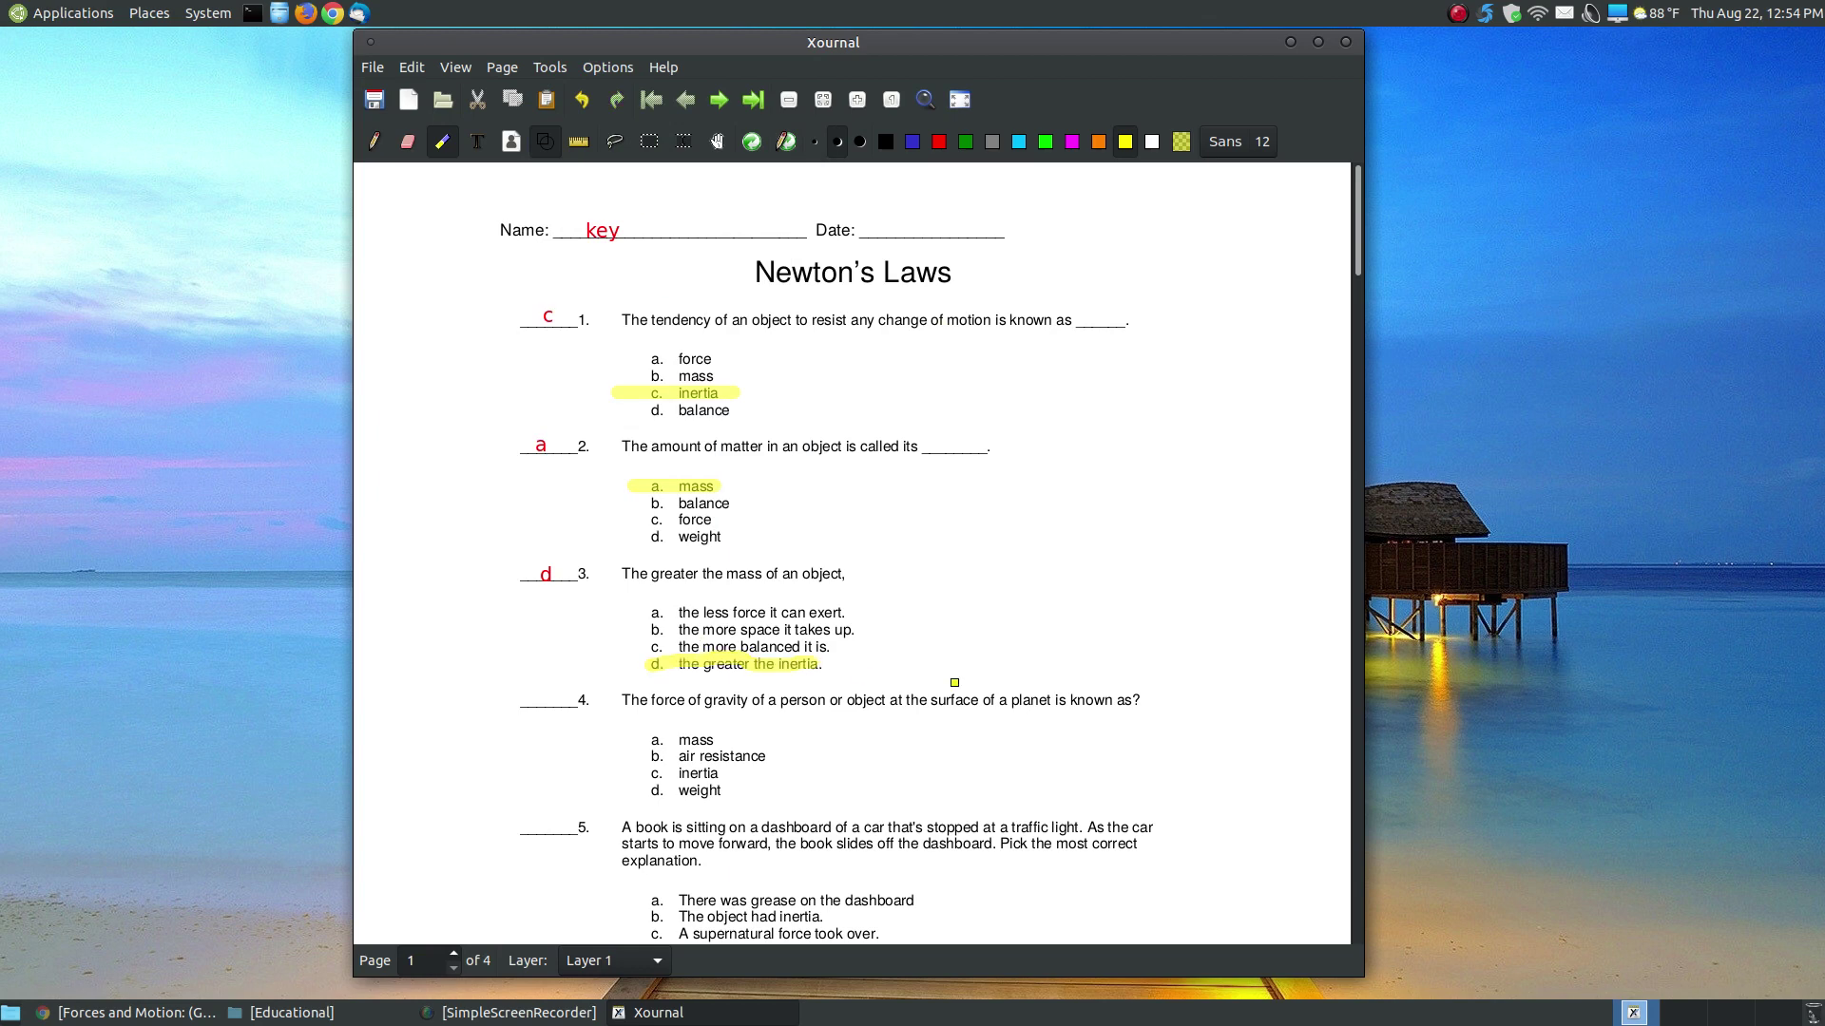
left_click(582, 99)
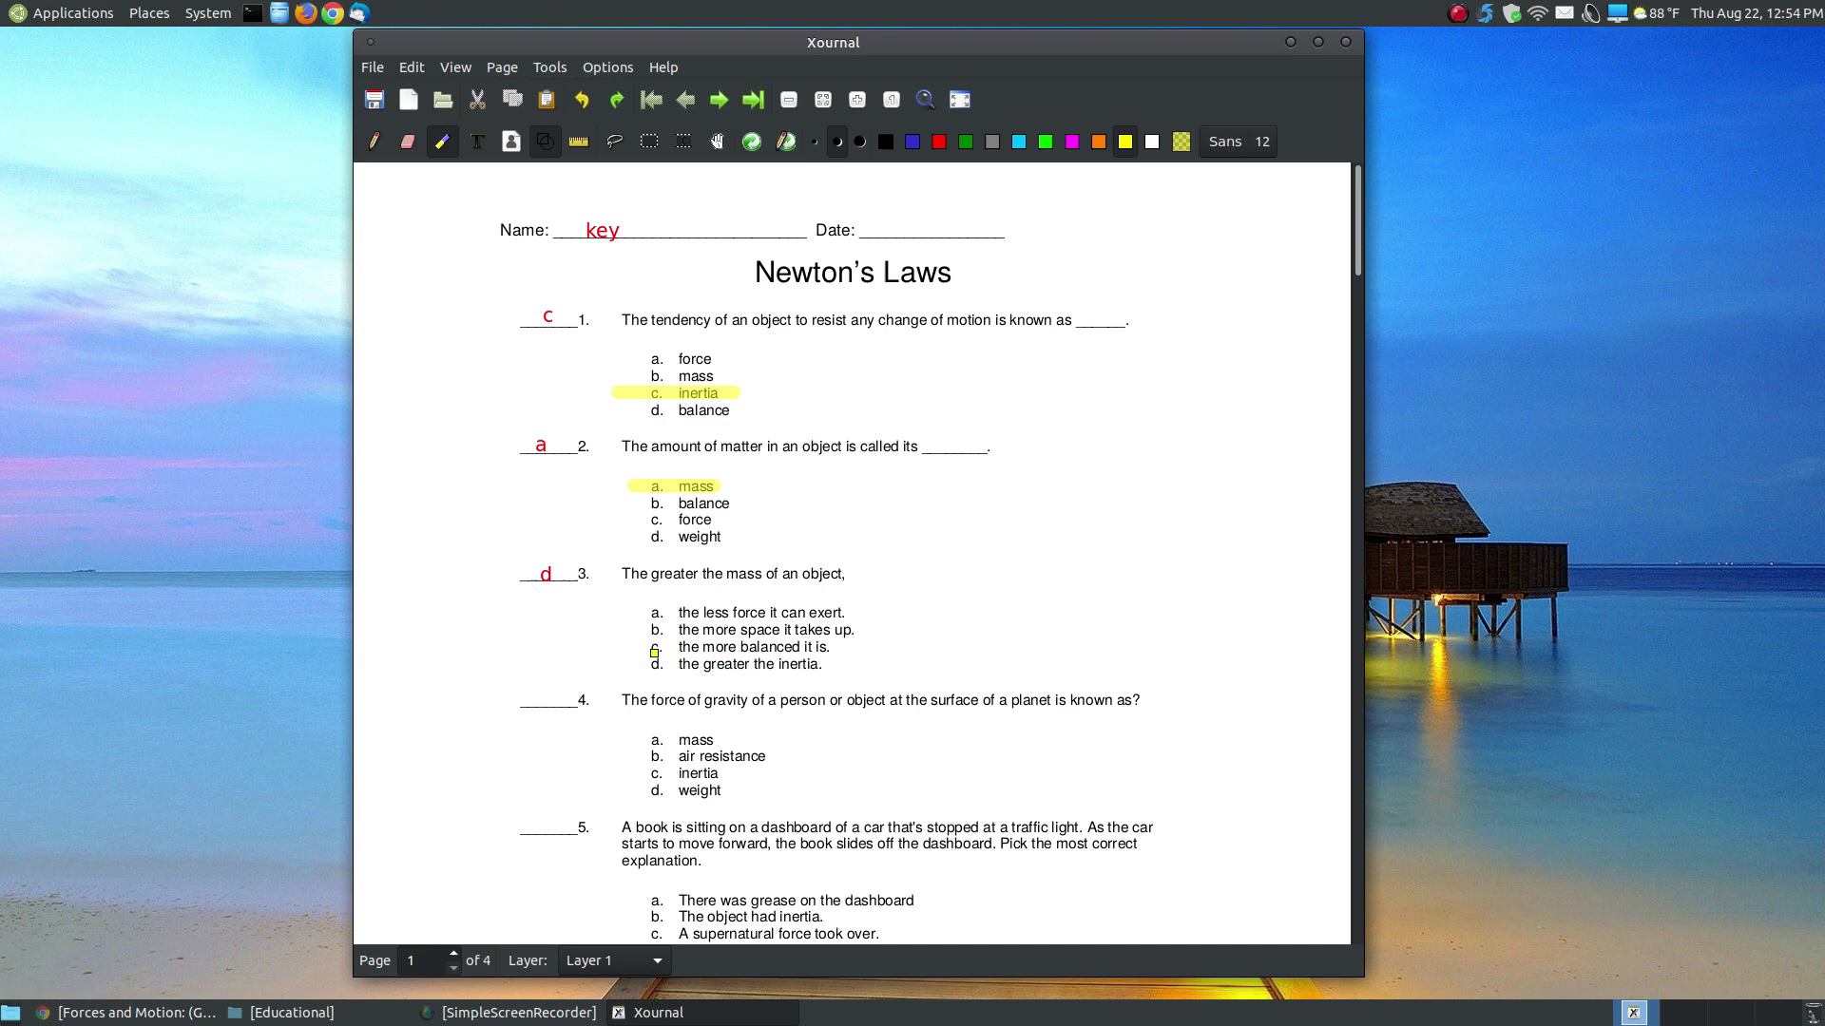
left_click_drag(650, 664, 831, 664)
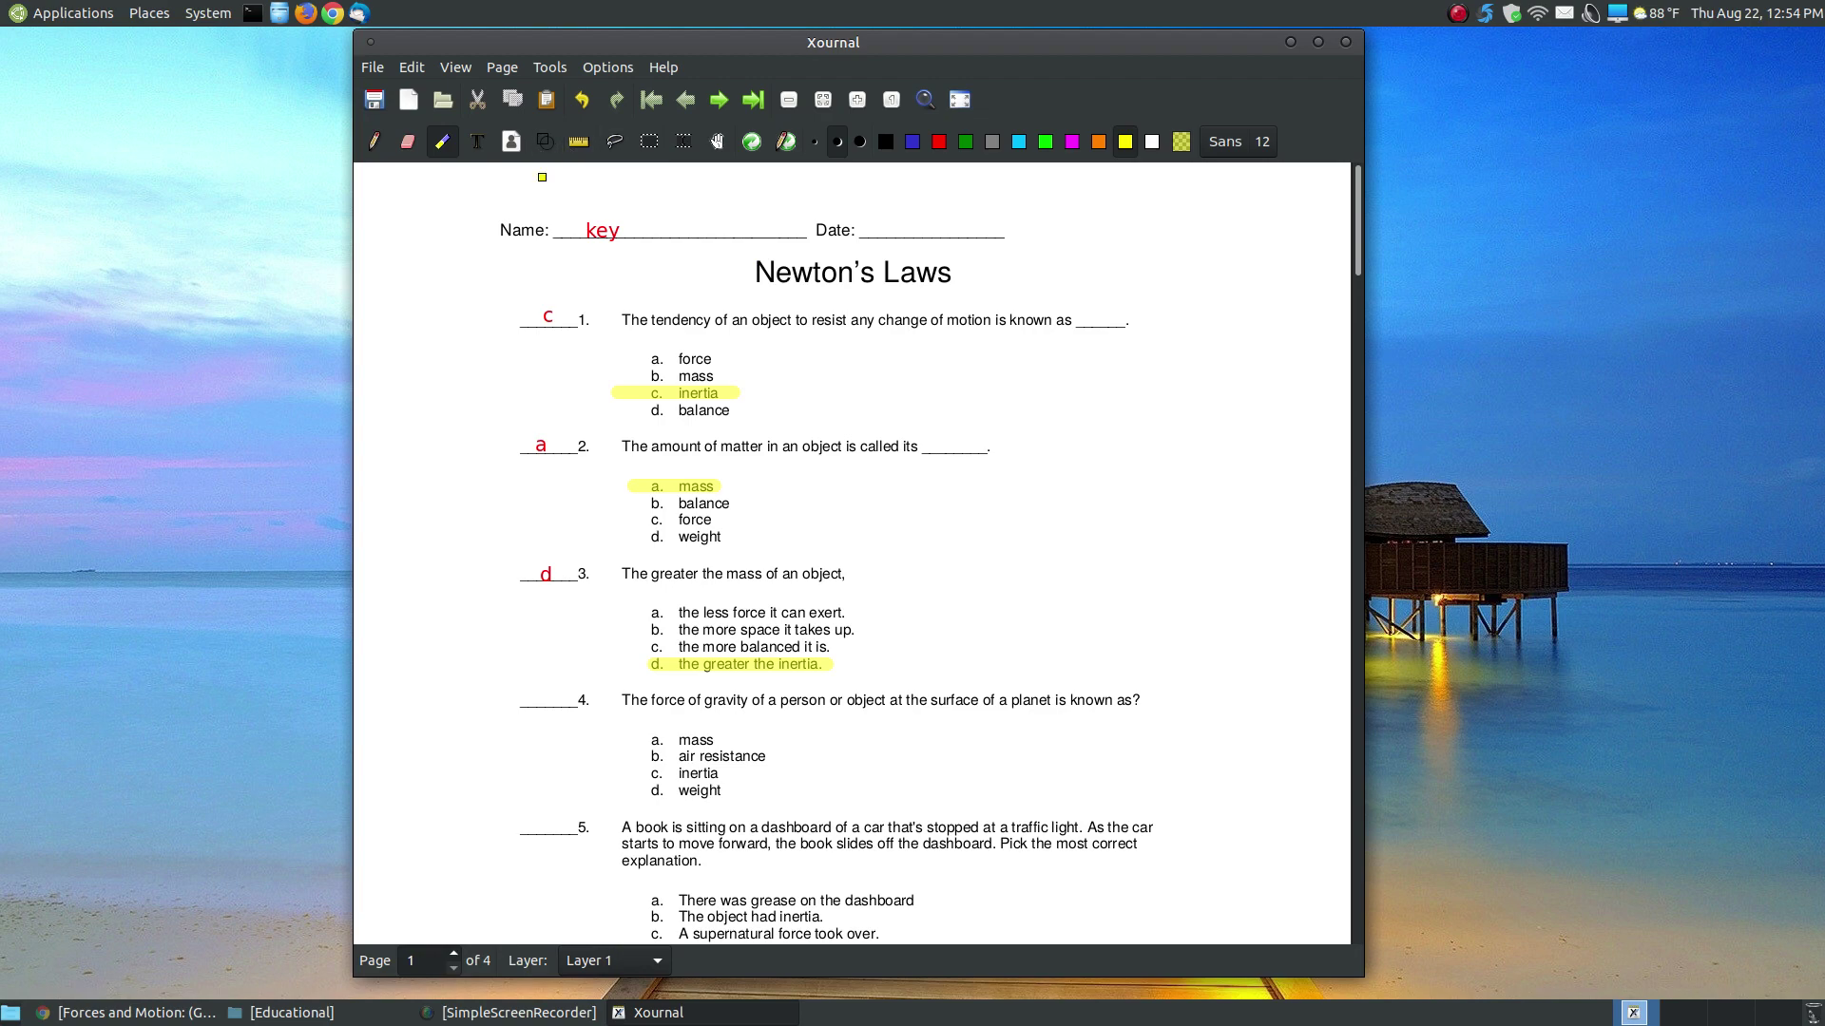
left_click(549, 67)
left_click(573, 43)
left_click(373, 151)
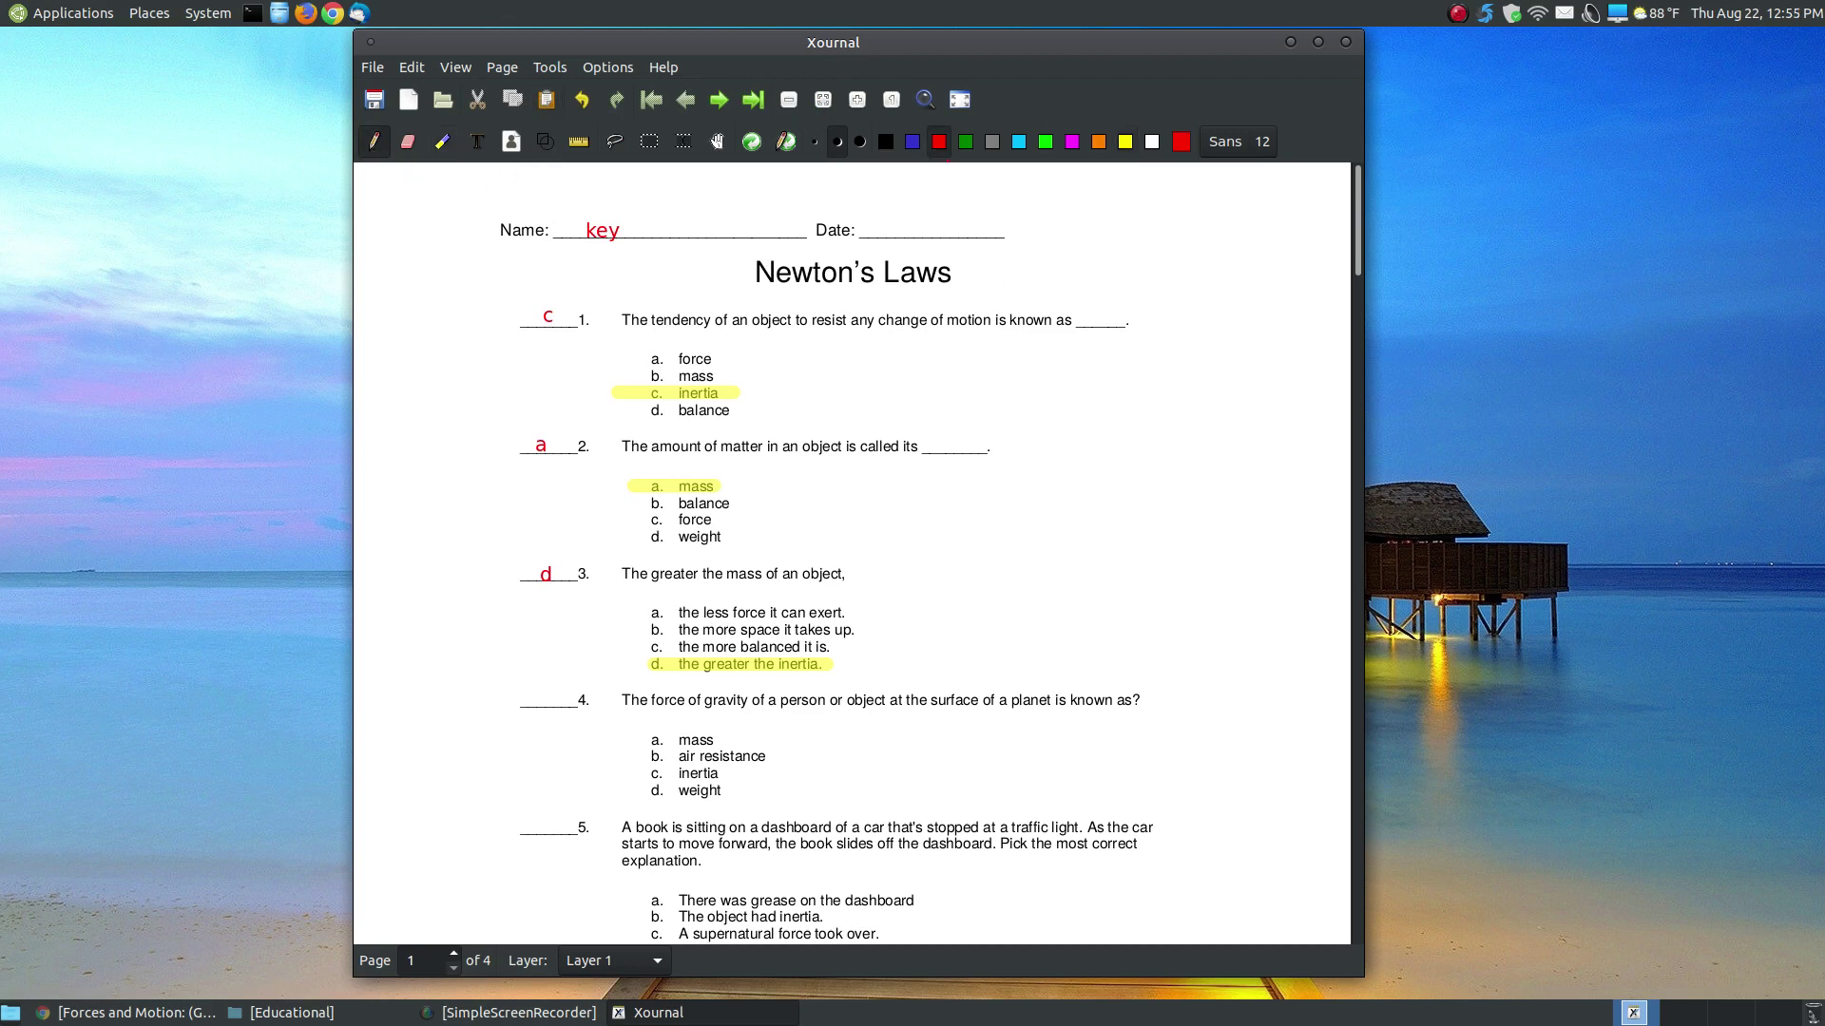
left_click(885, 142)
mouse_move(1055, 393)
left_mouse_down()
mouse_move(1055, 537)
mouse_move(1210, 532)
mouse_move(1219, 394)
mouse_move(1090, 377)
left_mouse_up()
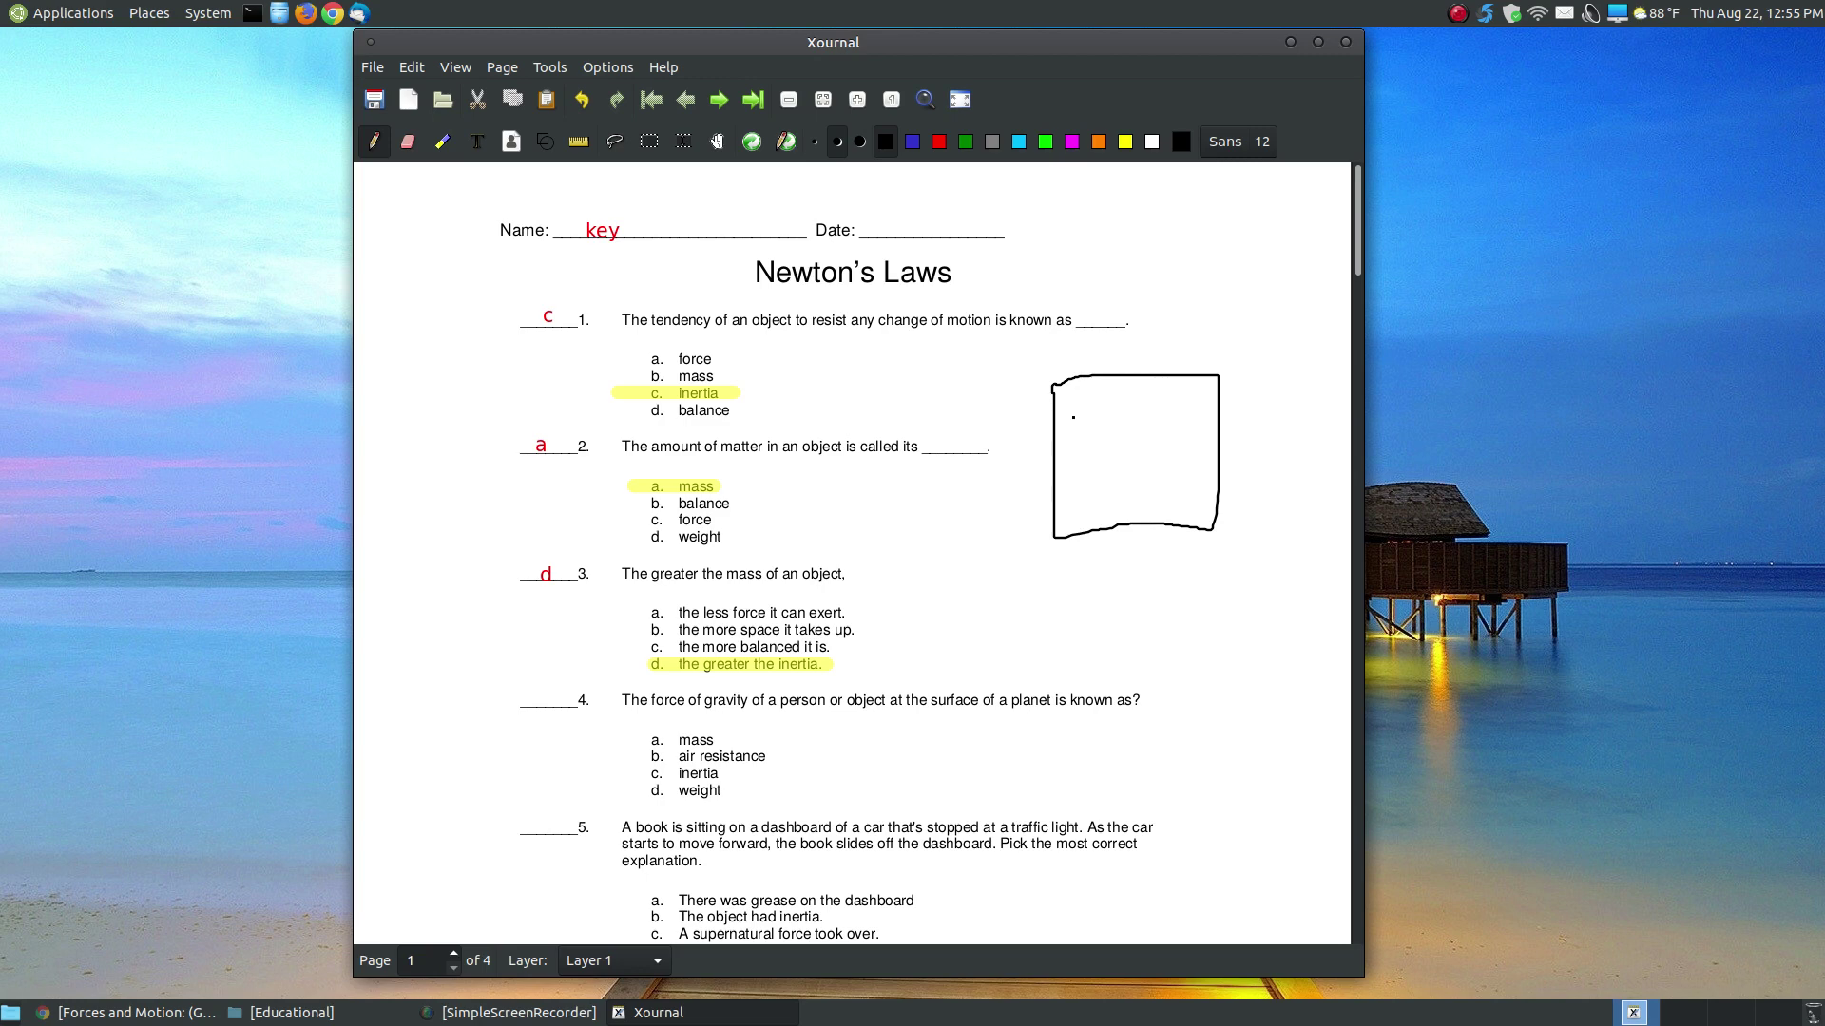
left_click(582, 100)
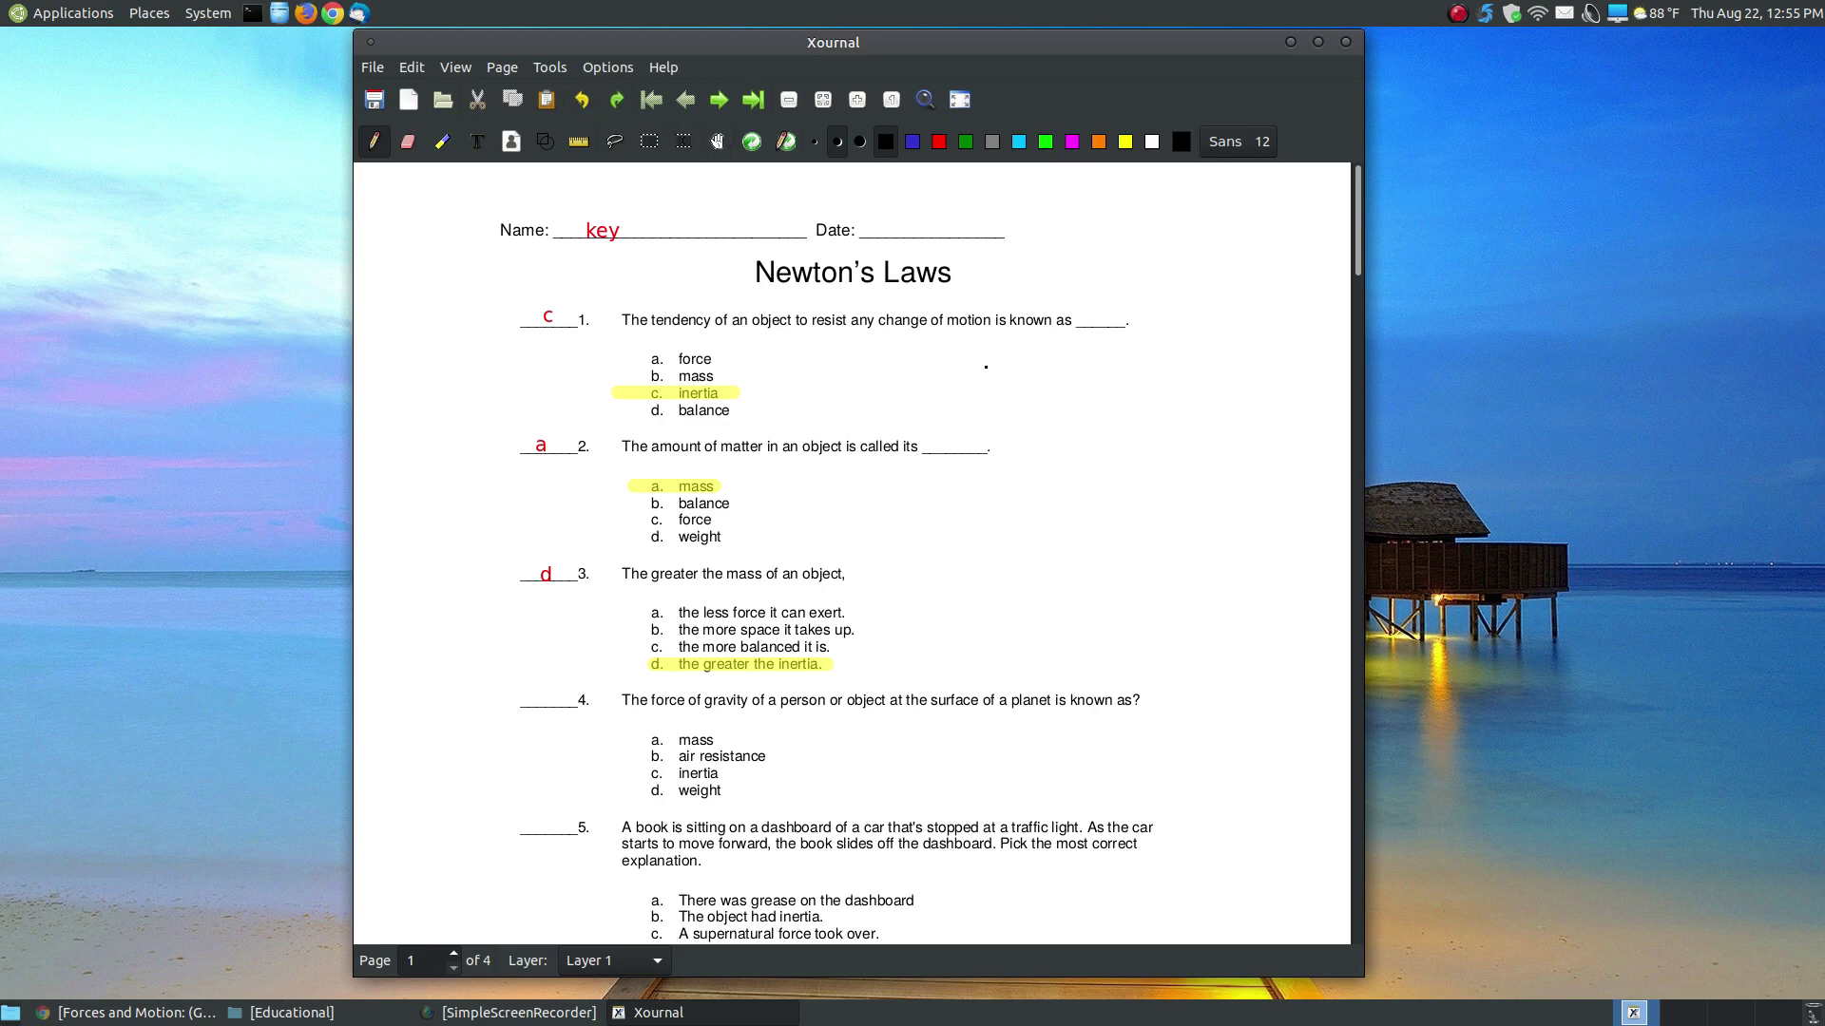
left_click(544, 142)
mouse_move(1030, 388)
left_mouse_down()
mouse_move(1027, 482)
mouse_move(1089, 554)
mouse_move(1188, 555)
mouse_move(1175, 399)
mouse_move(1031, 389)
left_mouse_up()
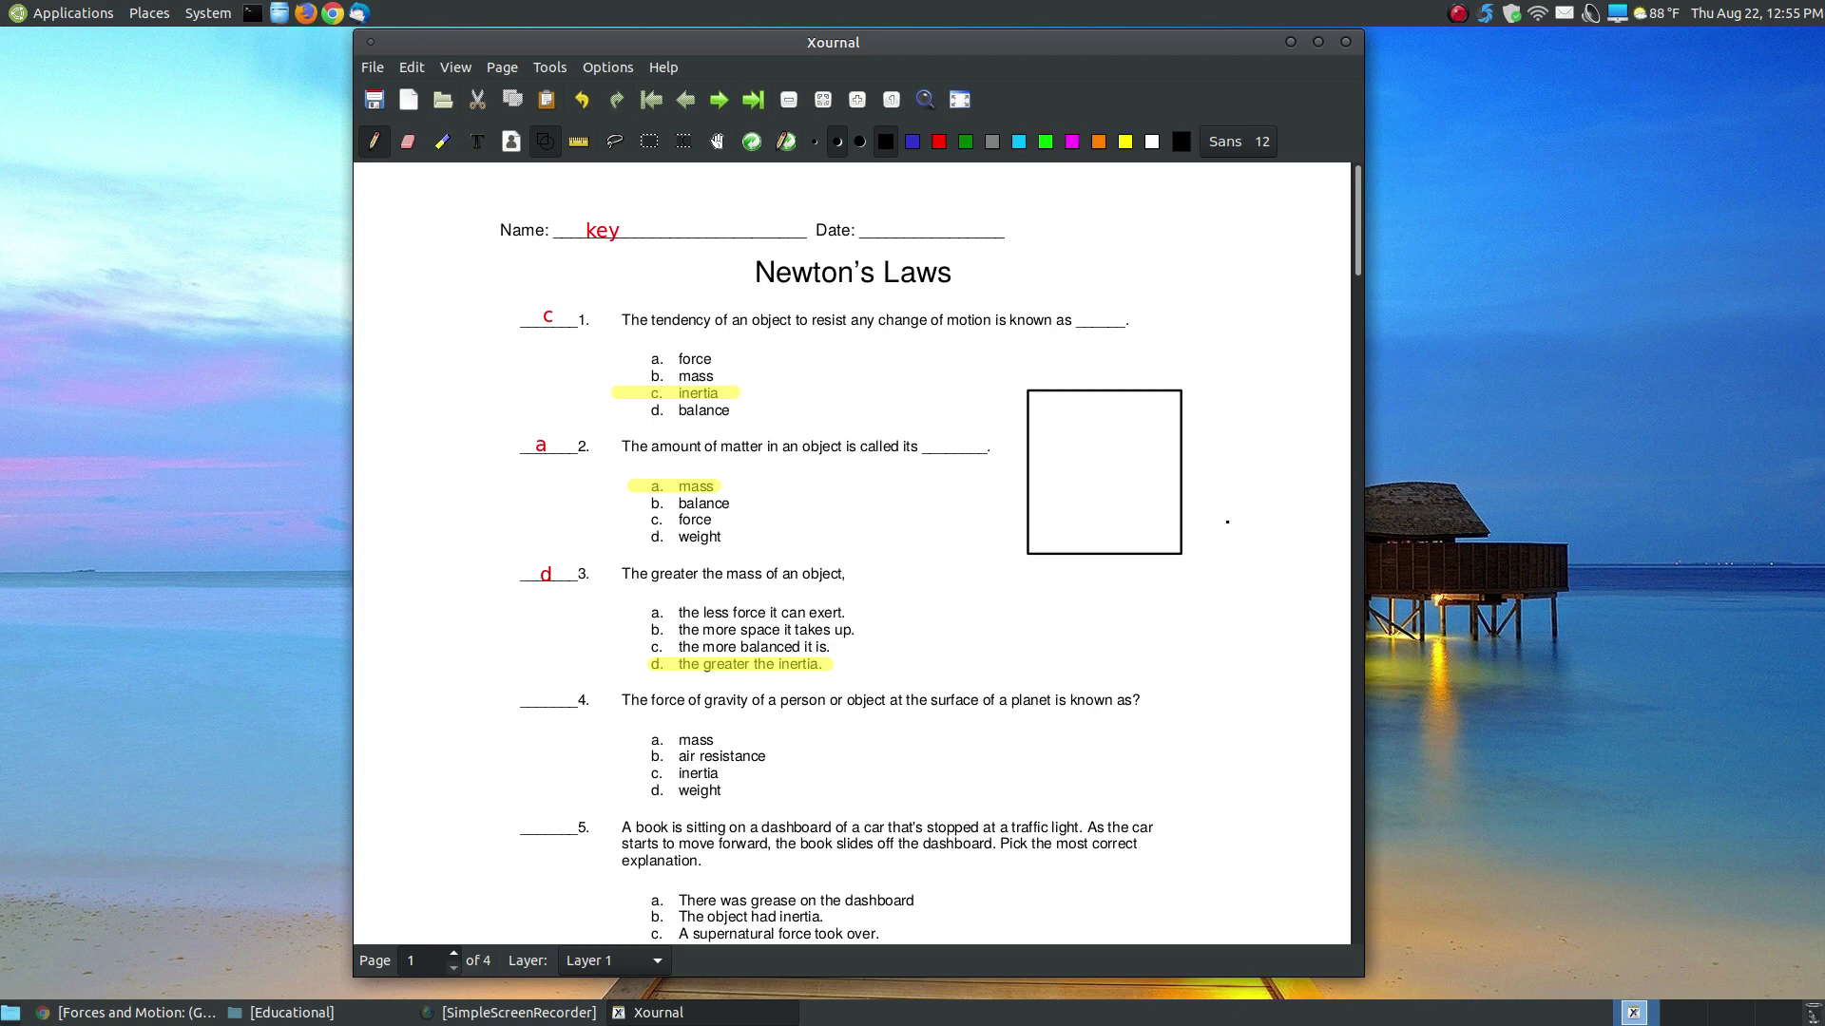
left_click(586, 103)
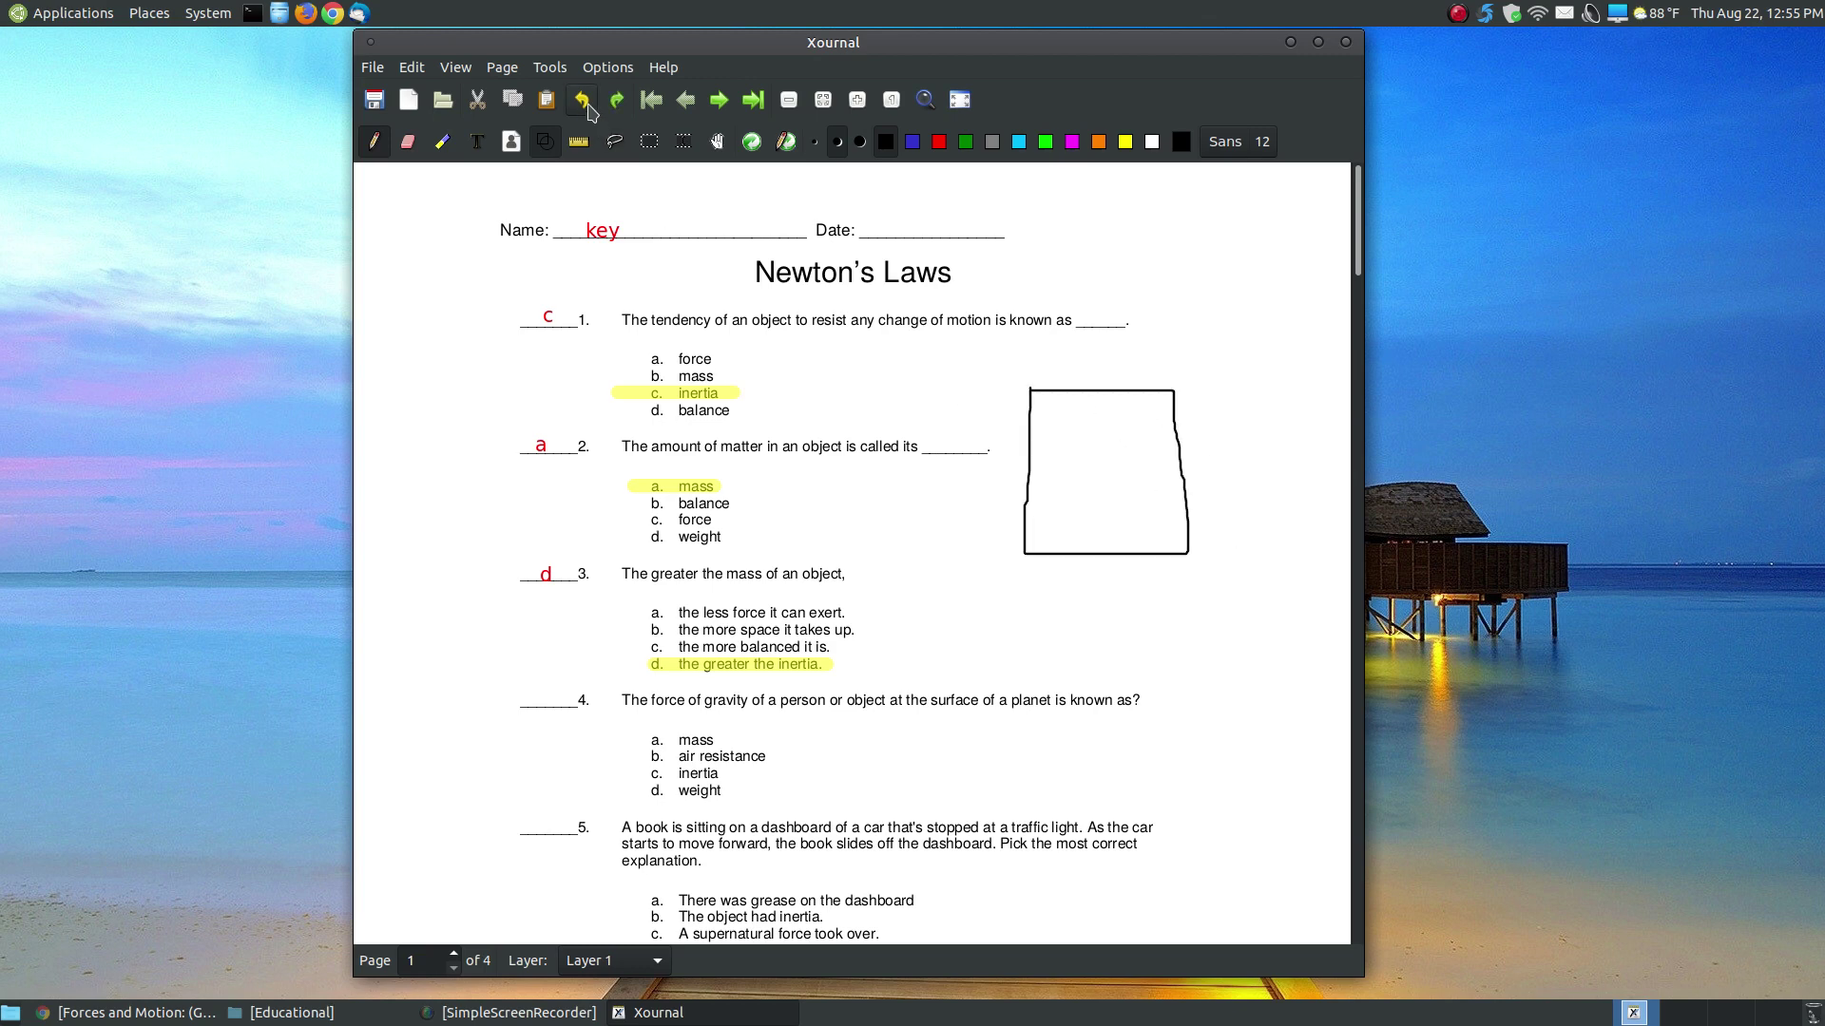
left_click(586, 103)
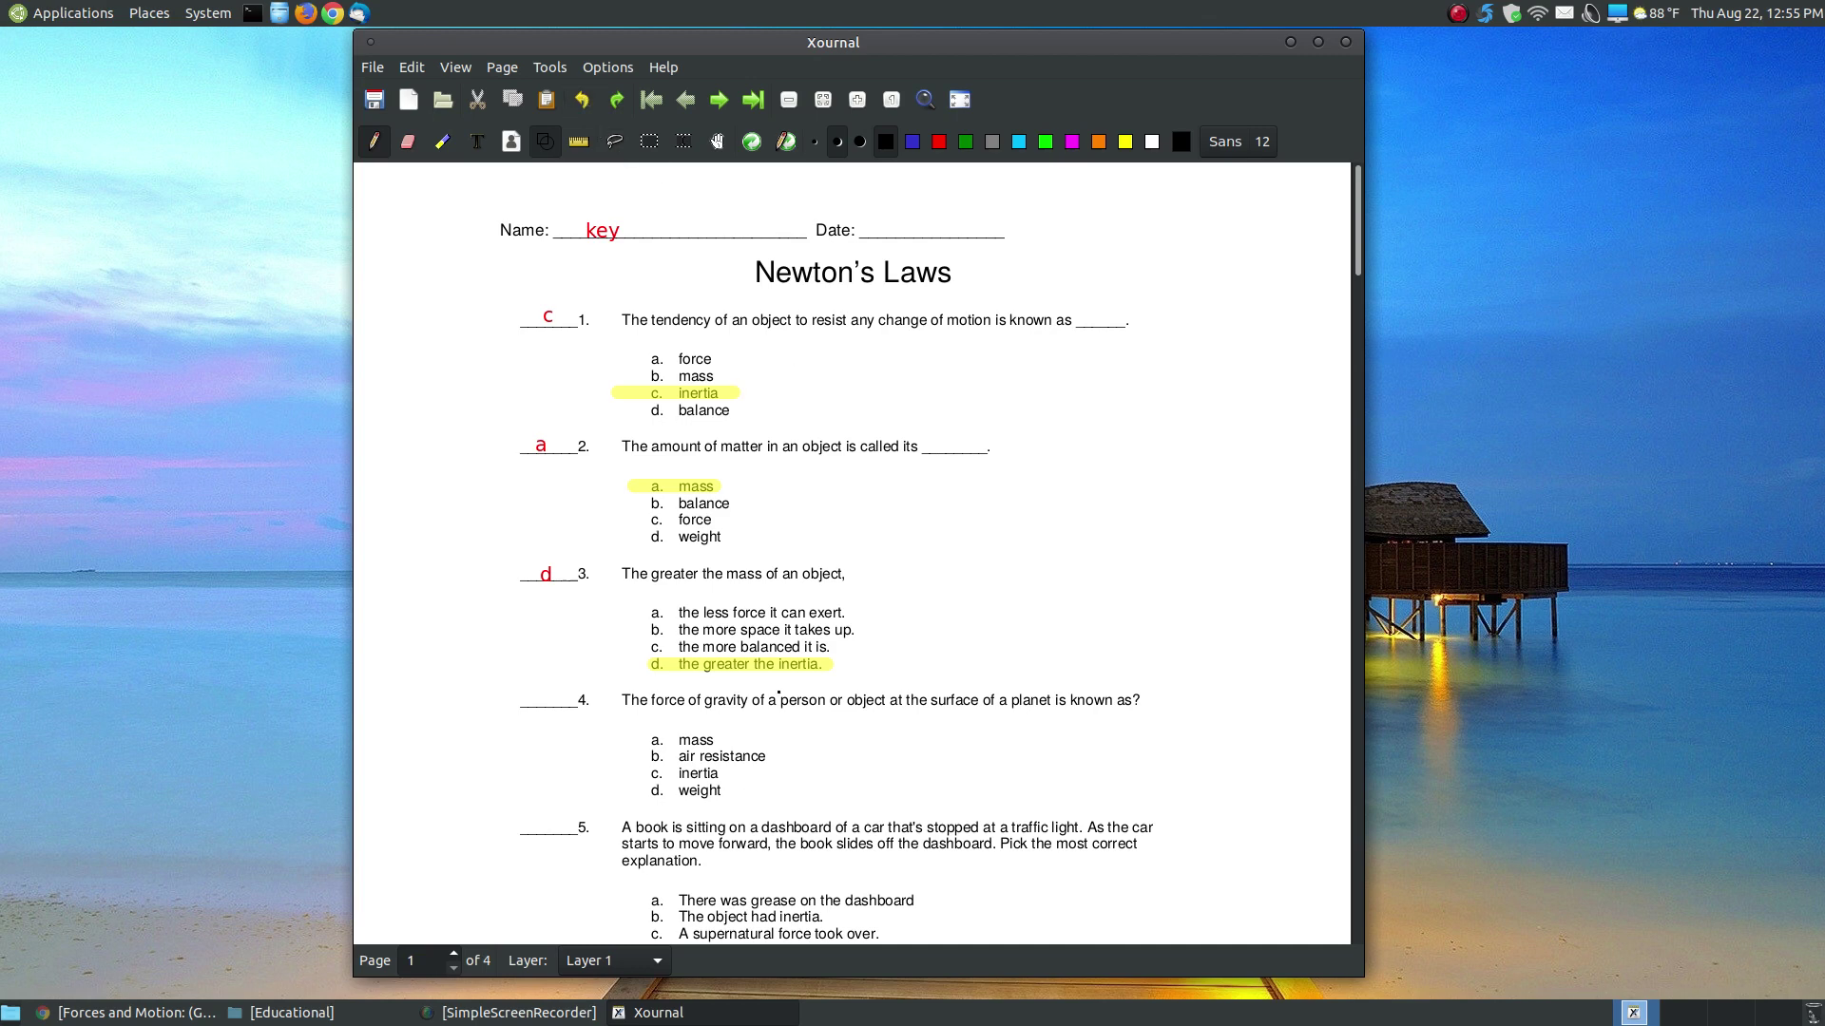
left_click(372, 67)
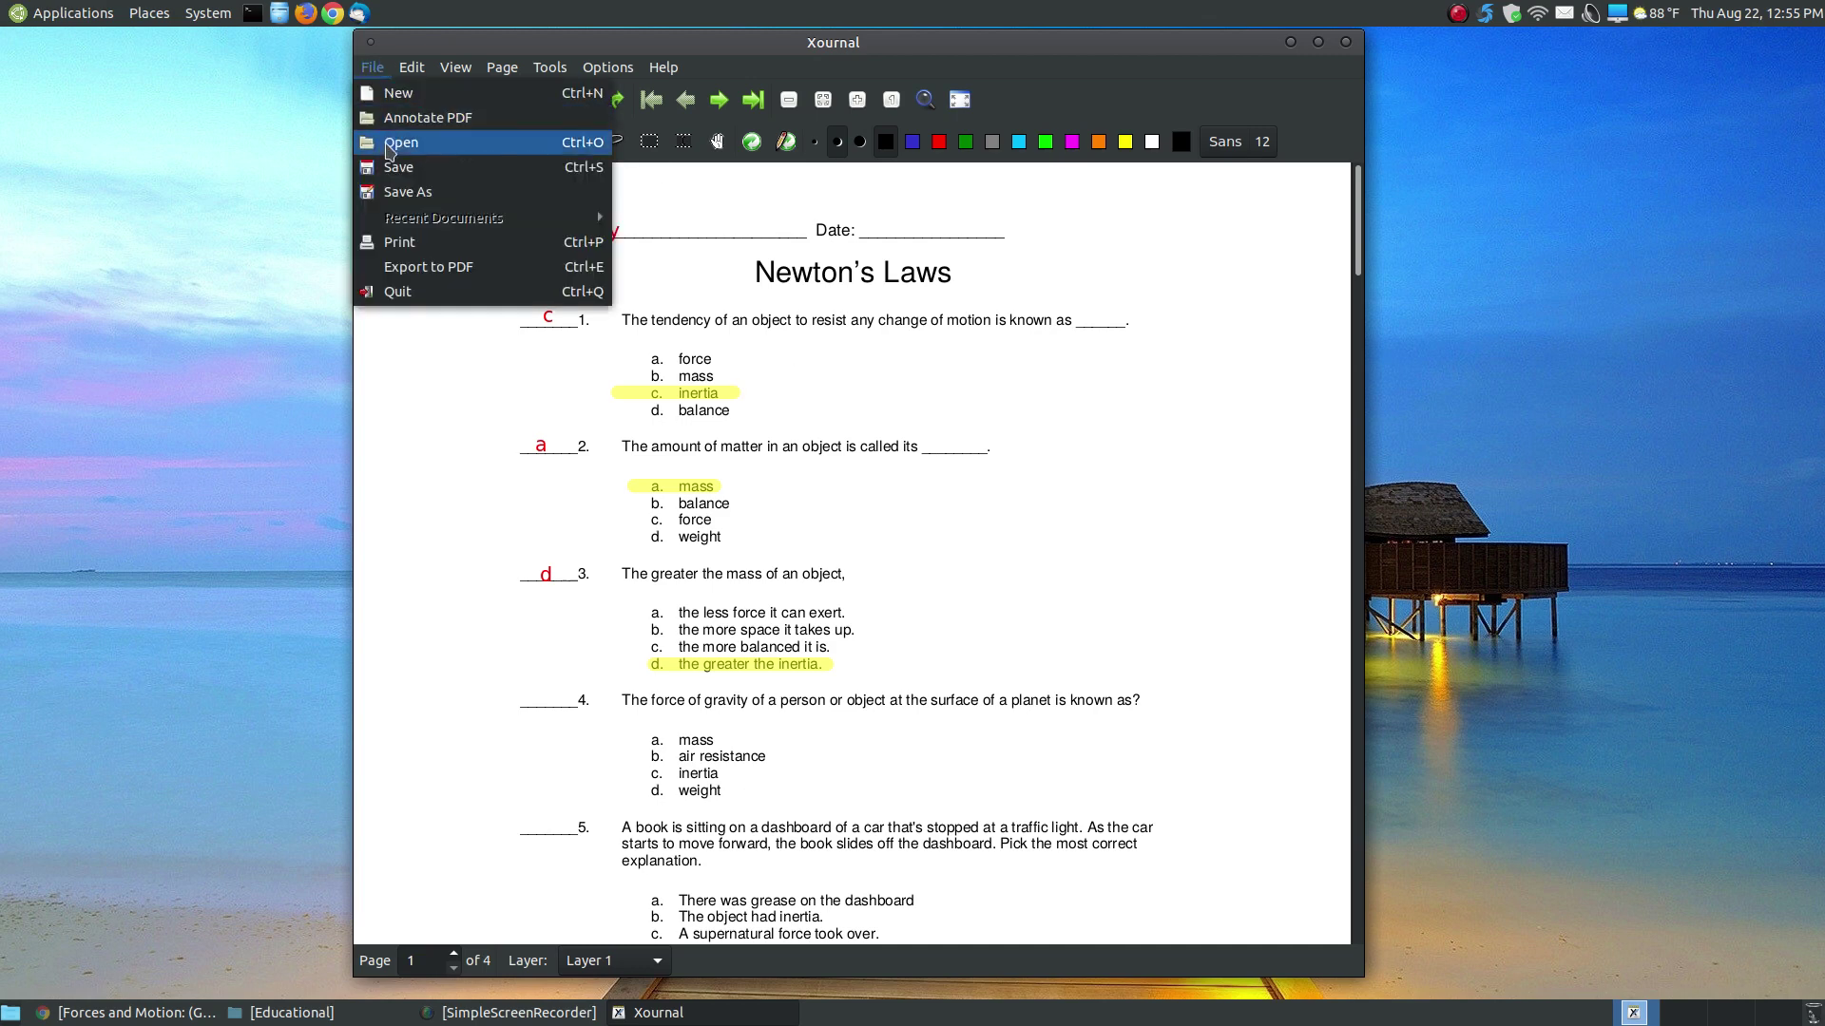
left_click(409, 191)
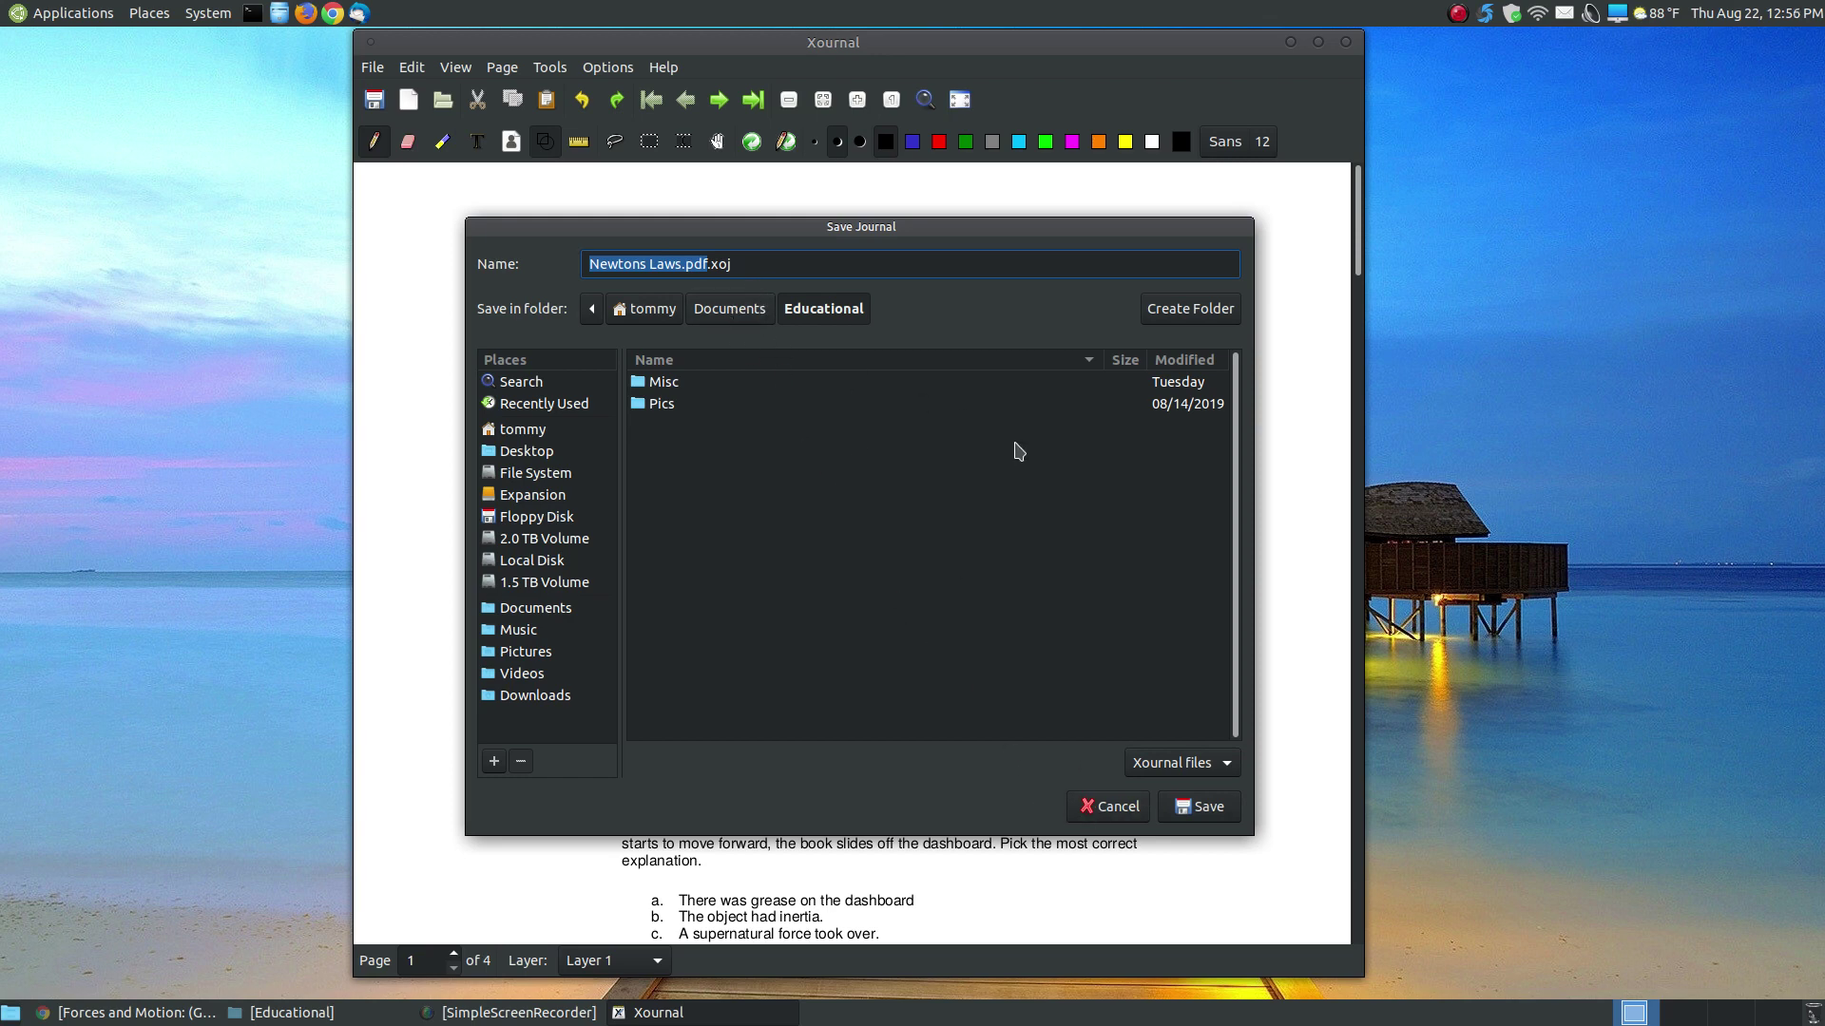
left_click(1108, 805)
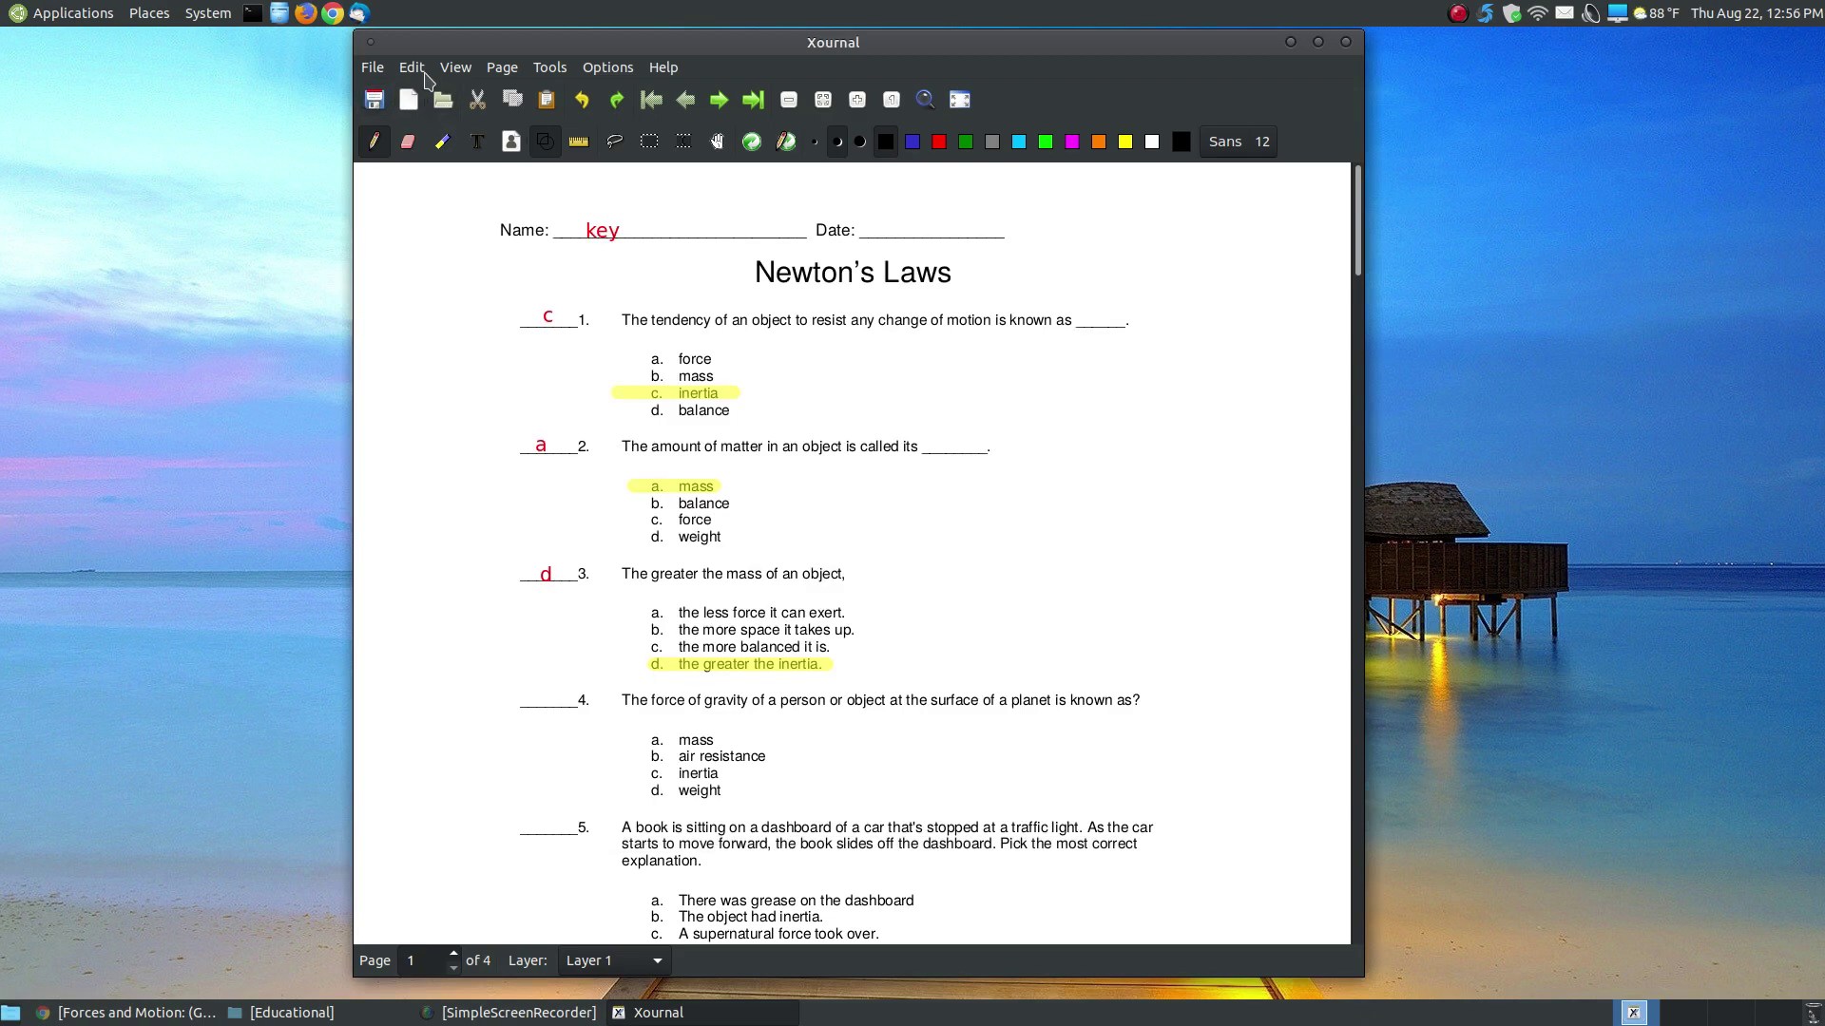
Export the annotated worksheet to PDF as Newtons Laws 02.pdf in the Educational folder.
left_click(384, 70)
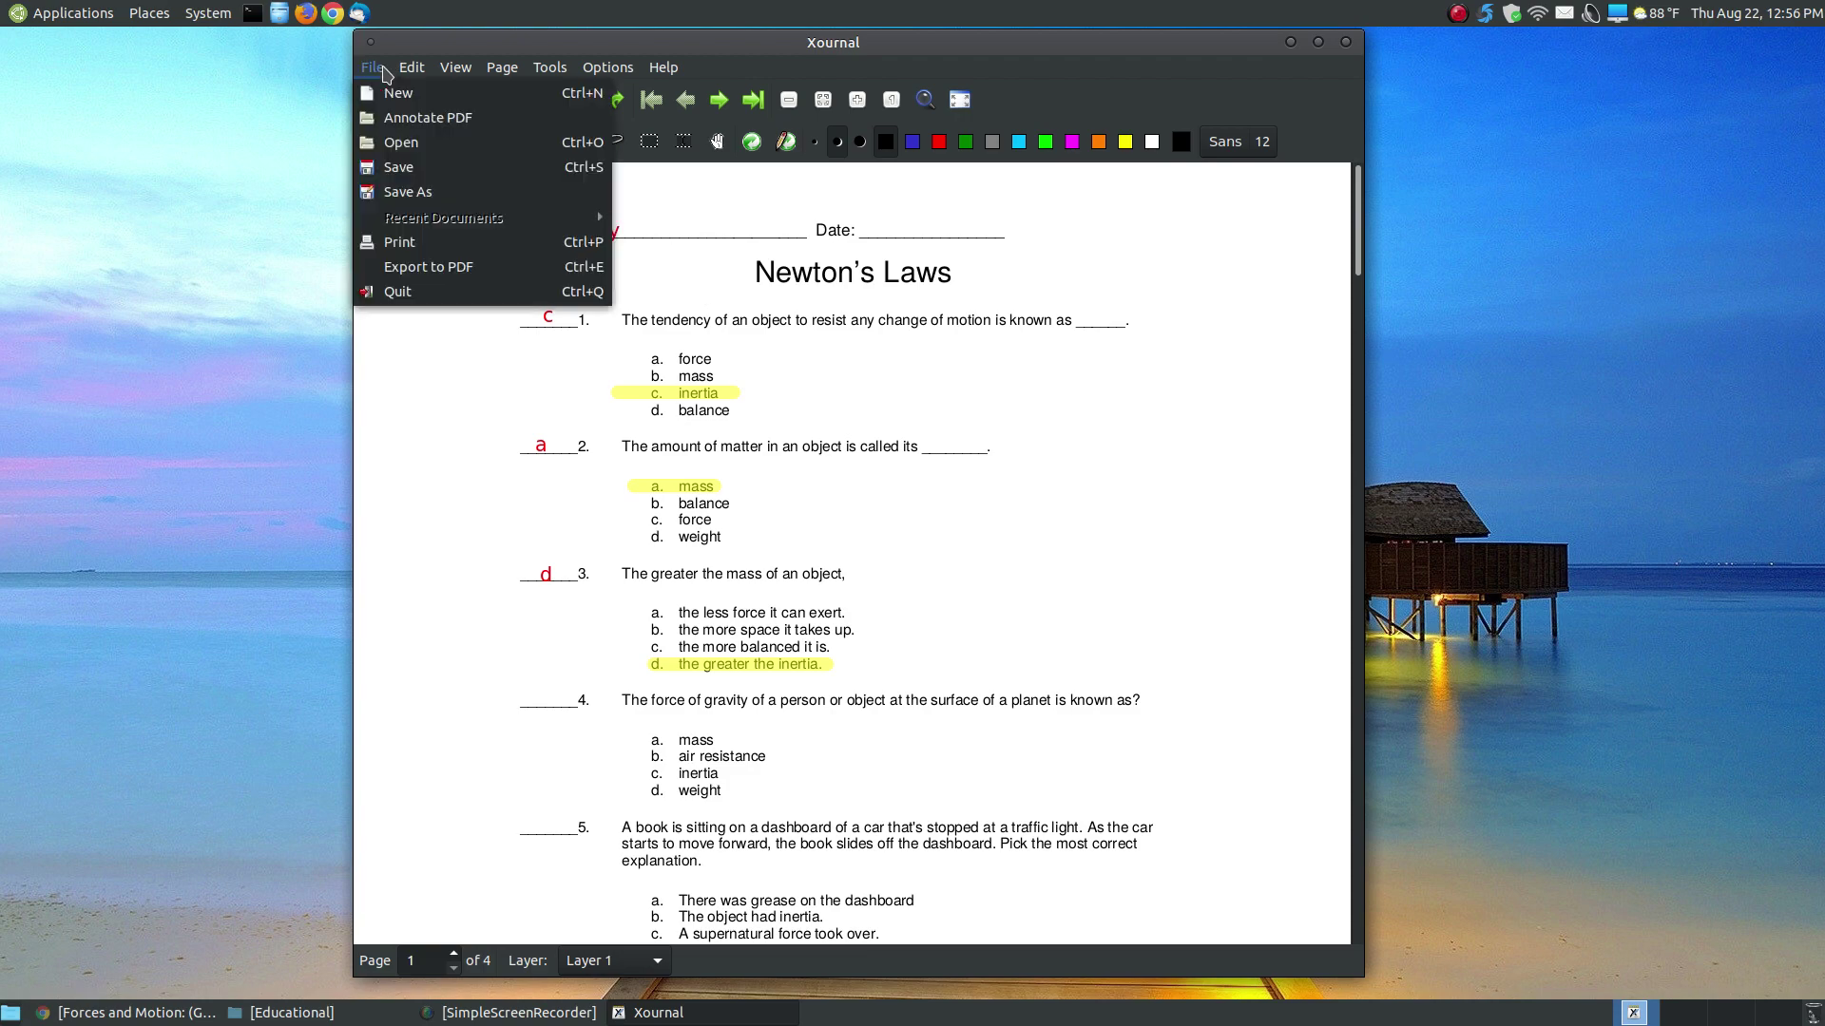
left_click(442, 271)
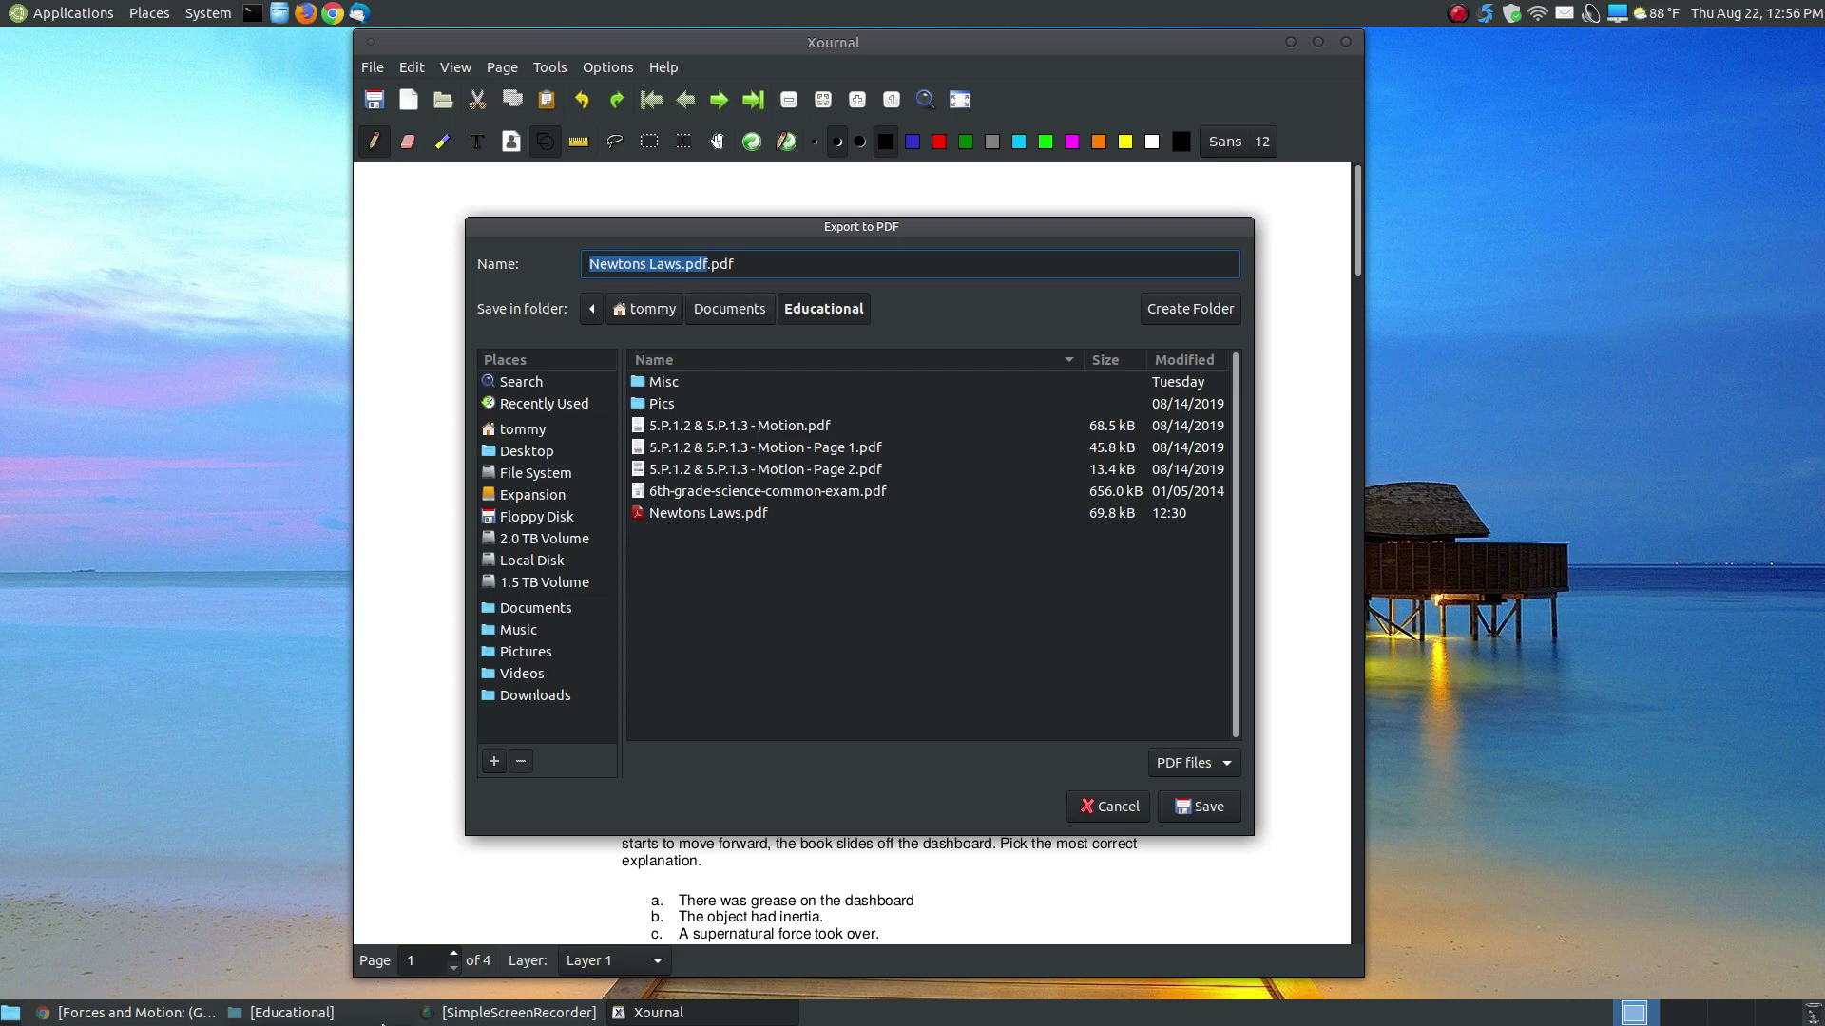
left_click(286, 1012)
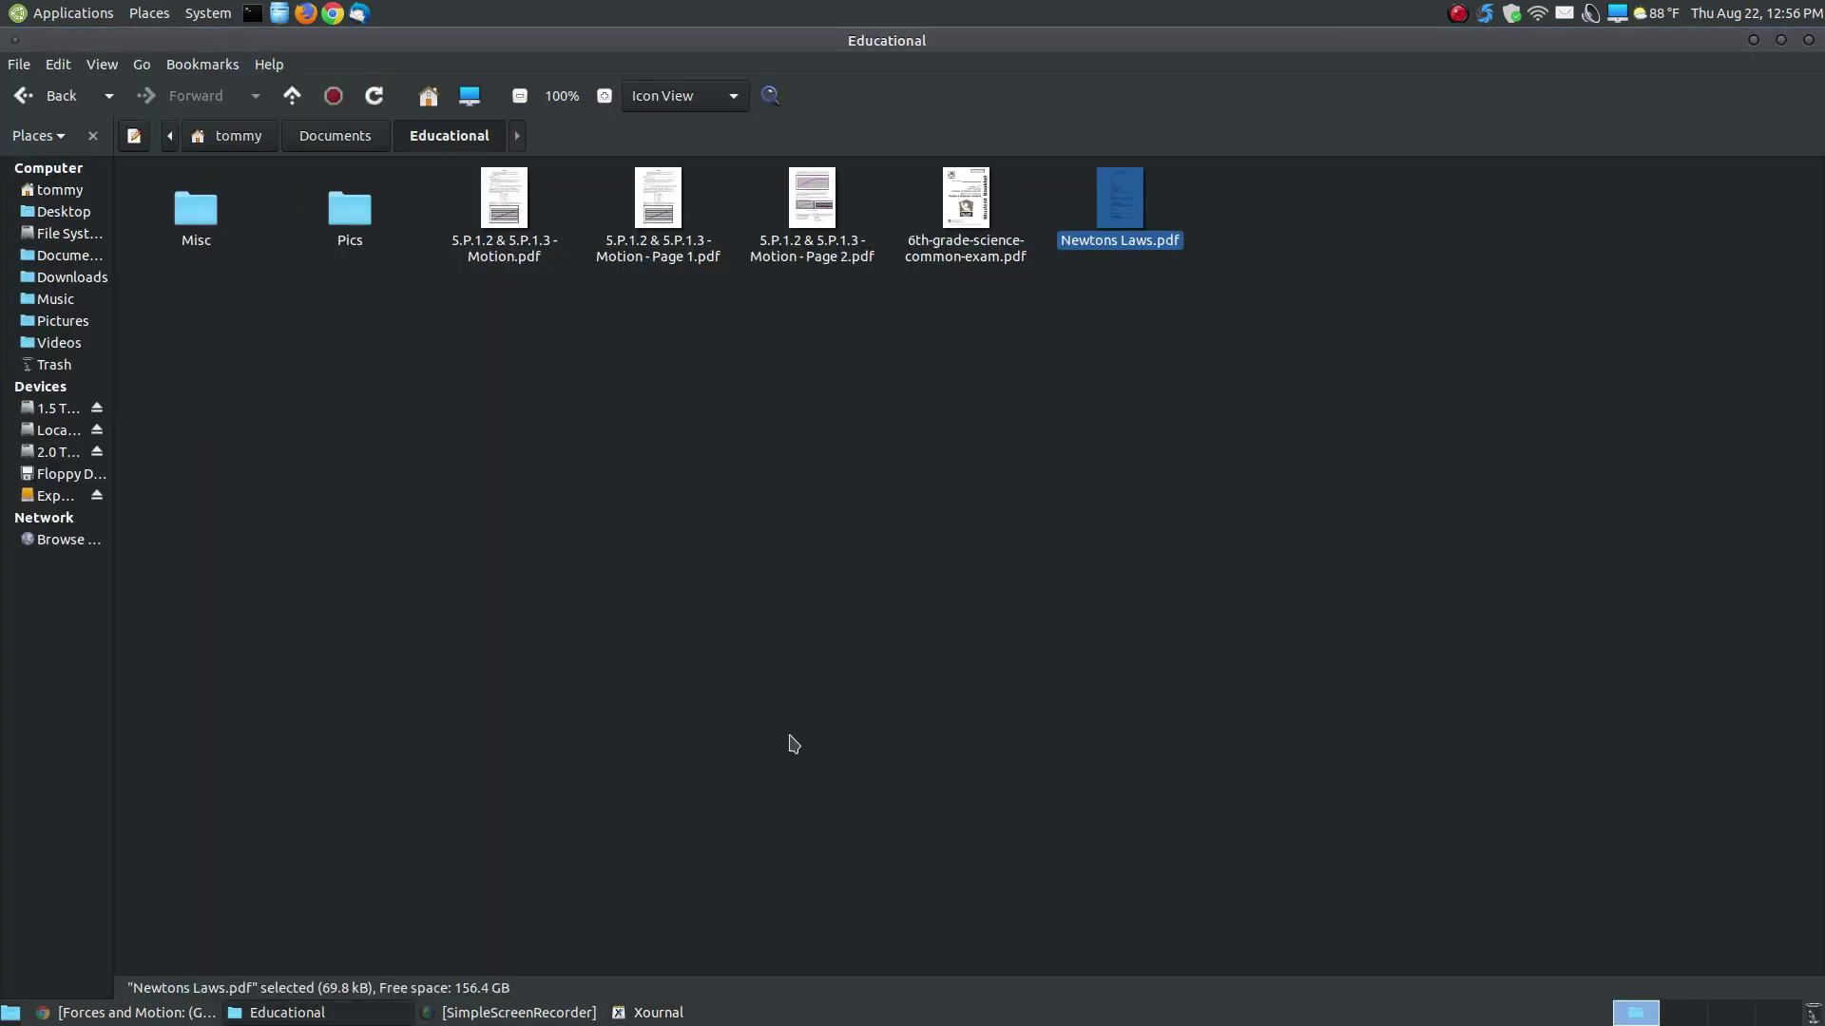
left_click(1754, 40)
left_click(694, 266)
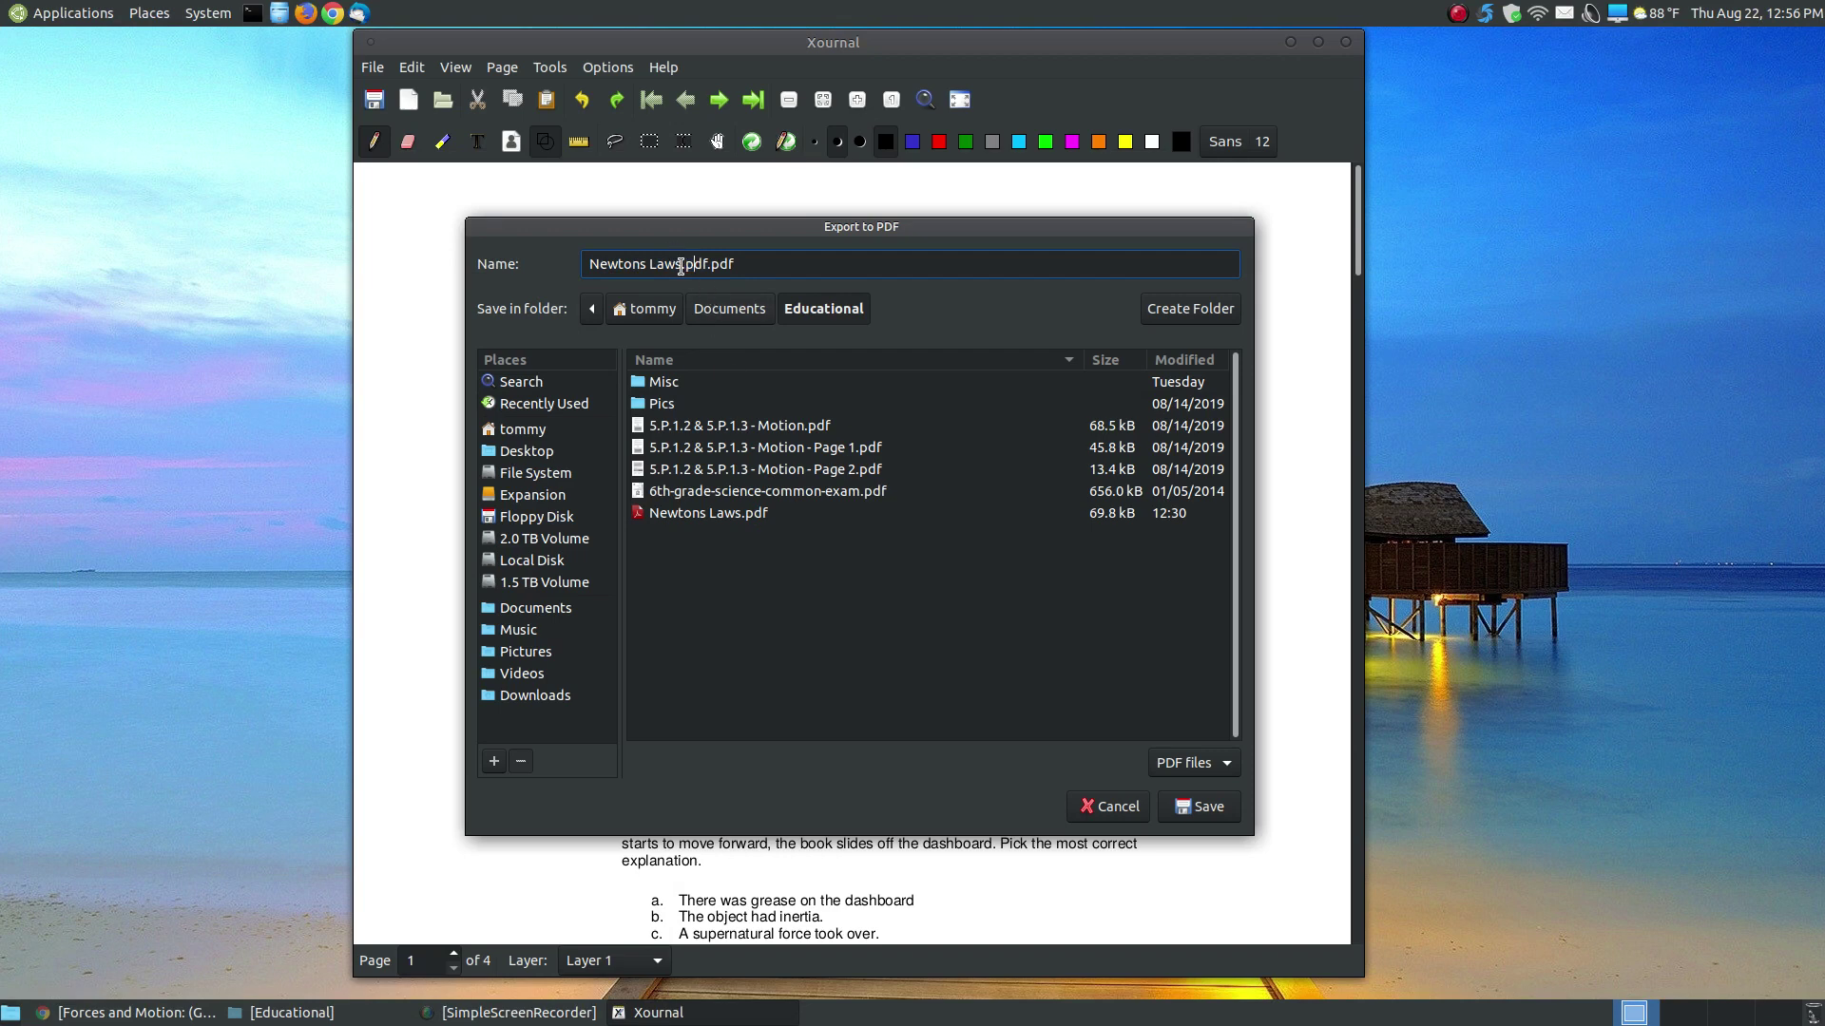
left_click_drag(683, 266, 710, 266)
key("BackSpace")
type("02")
left_click(1189, 816)
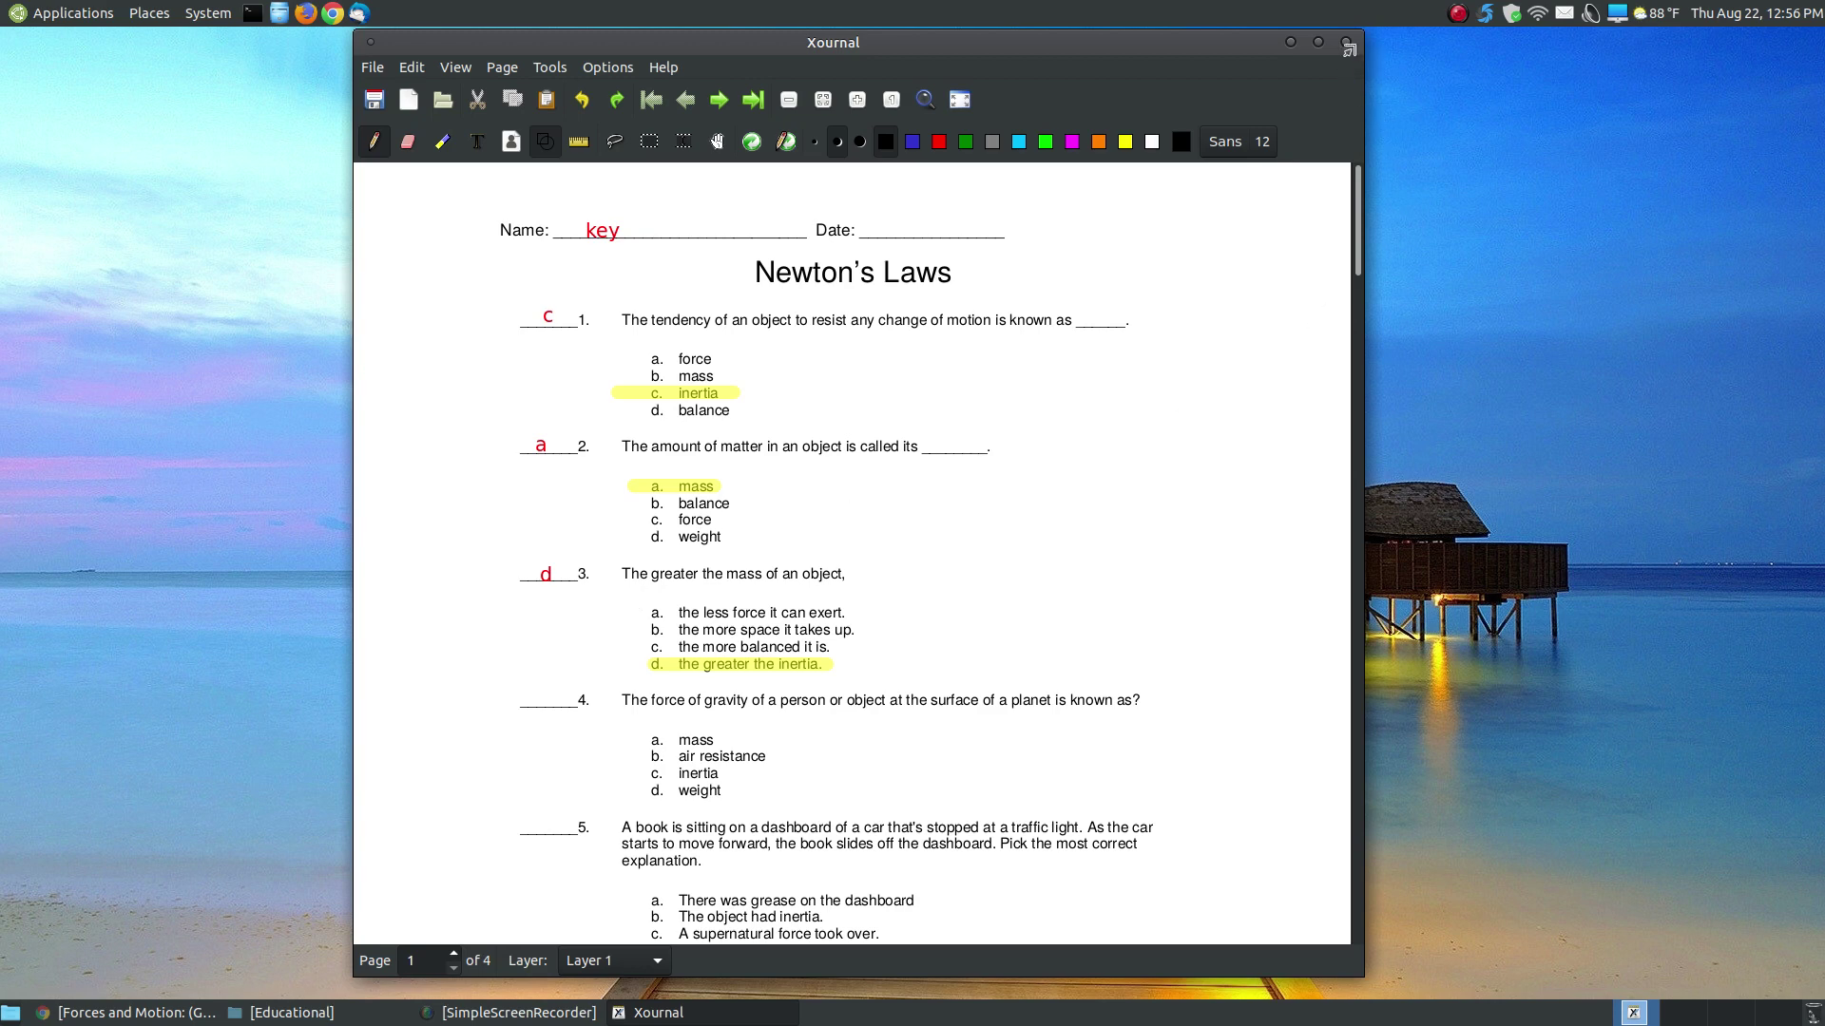
Start a new blank Xournal document, discarding the unsaved quiz annotations.
left_click(373, 66)
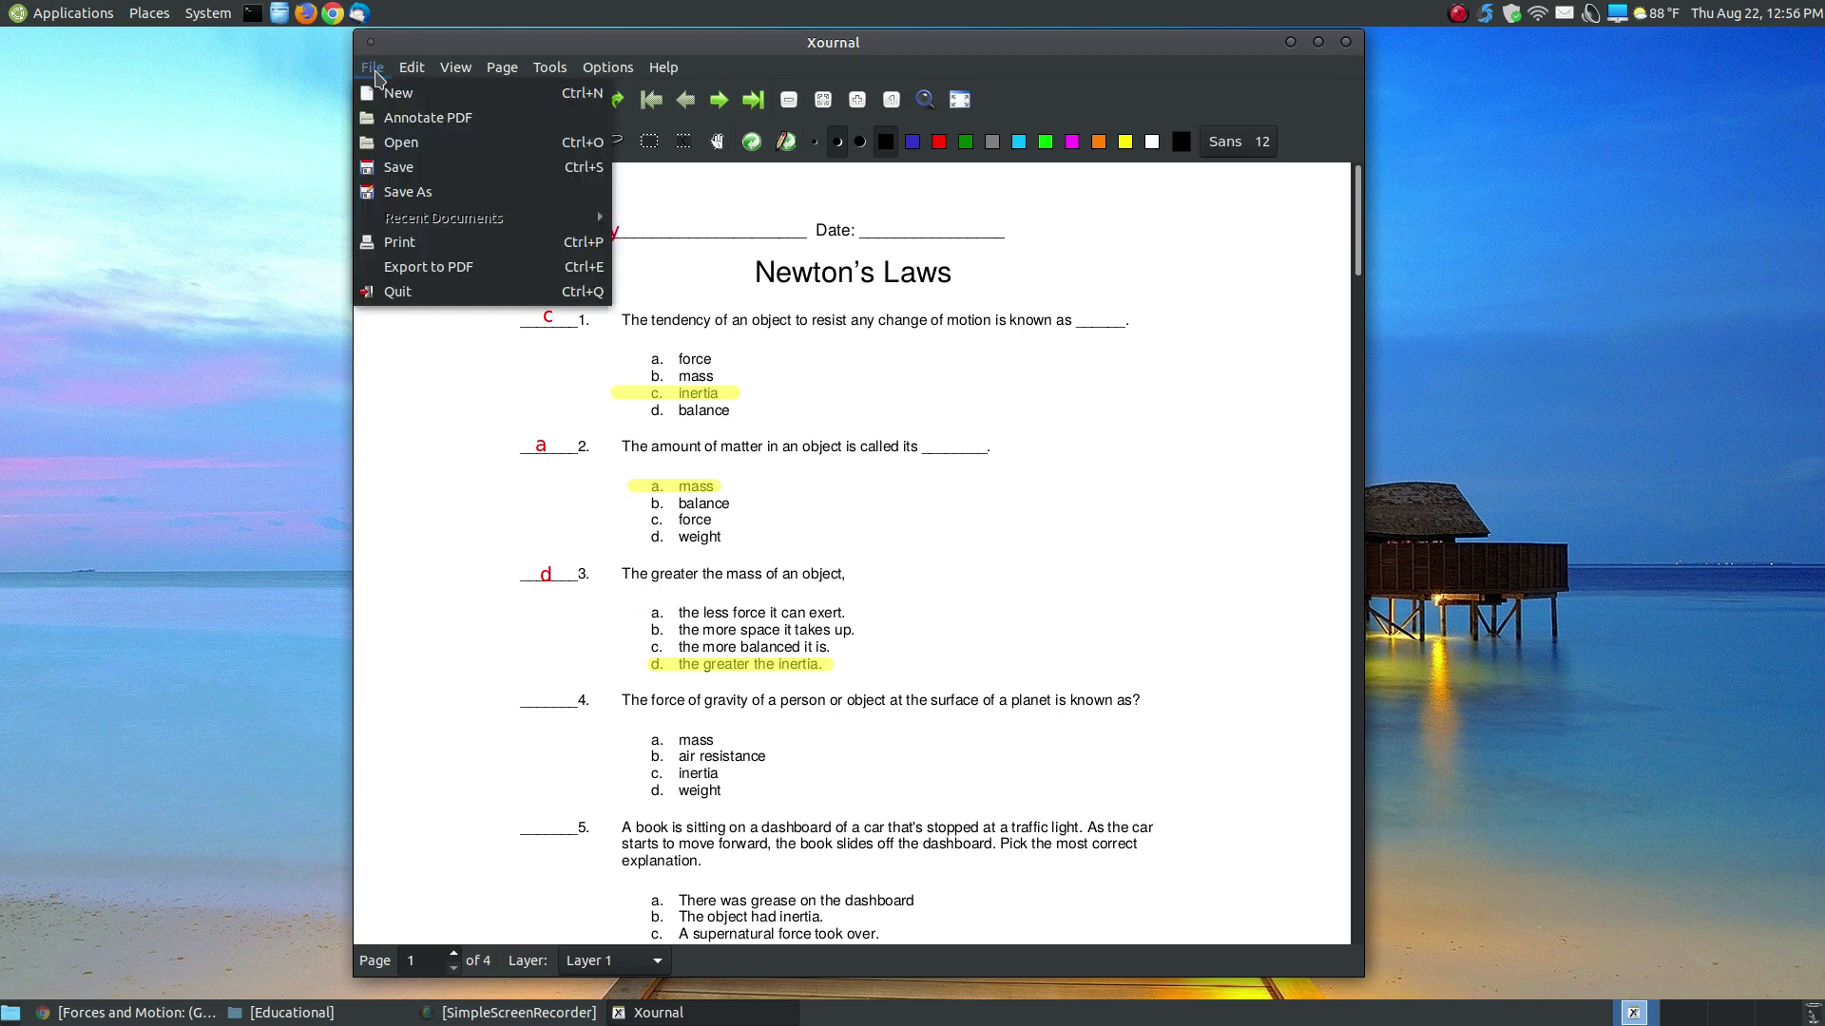
left_click(399, 90)
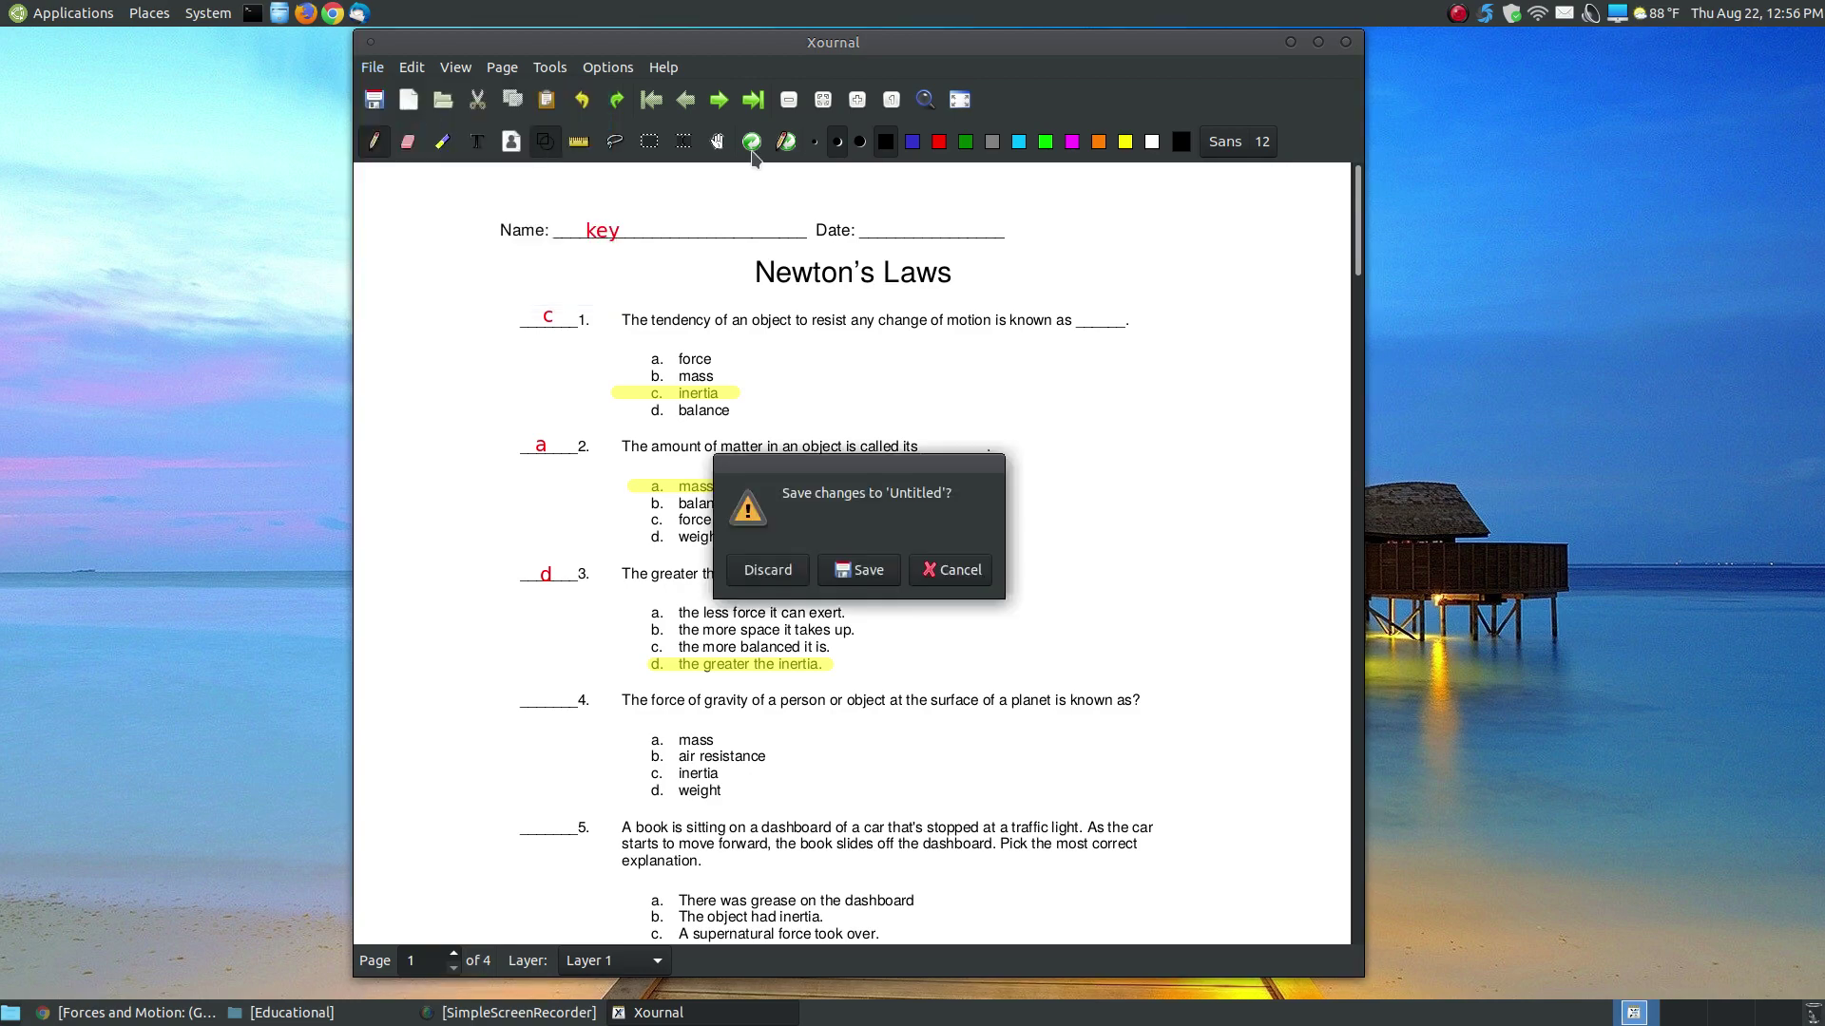
left_click(768, 571)
Bring back the Educational folder and select the exported Newtons Laws 02.pdf.
left_click(1291, 42)
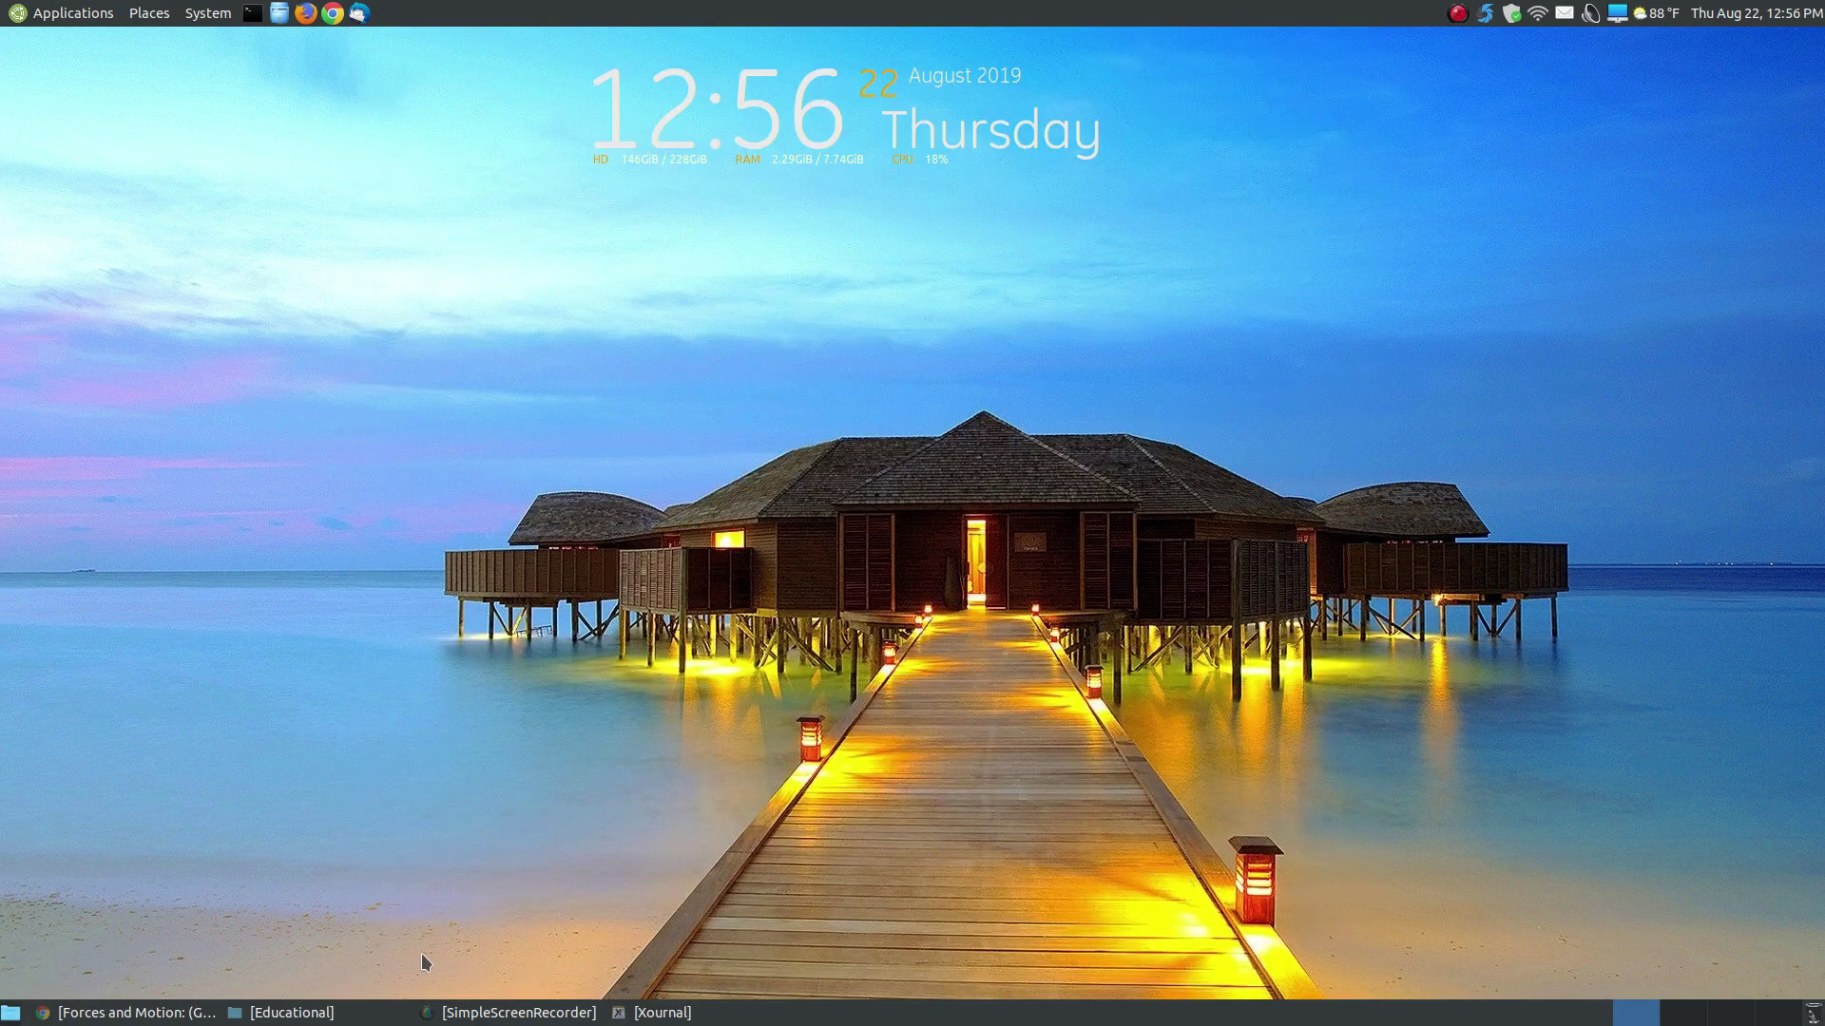
left_click(290, 1012)
left_click(1152, 393)
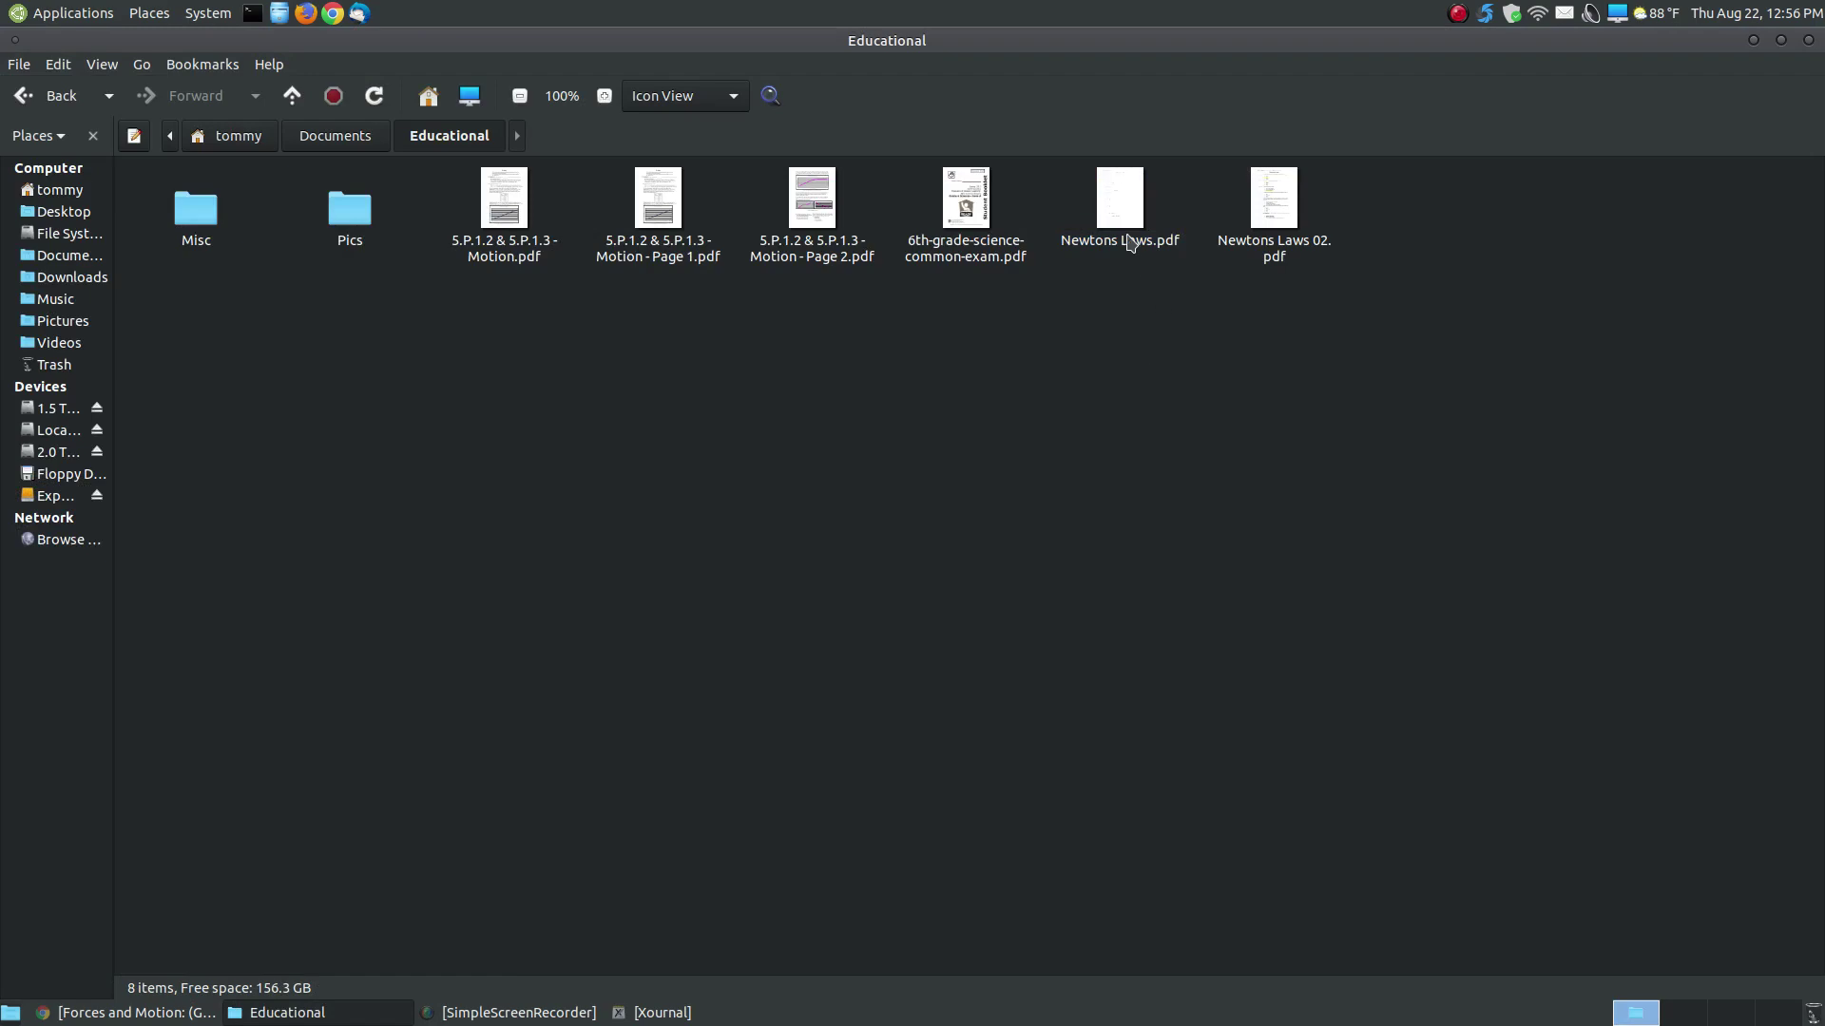
left_click(1131, 242)
left_click(1309, 252)
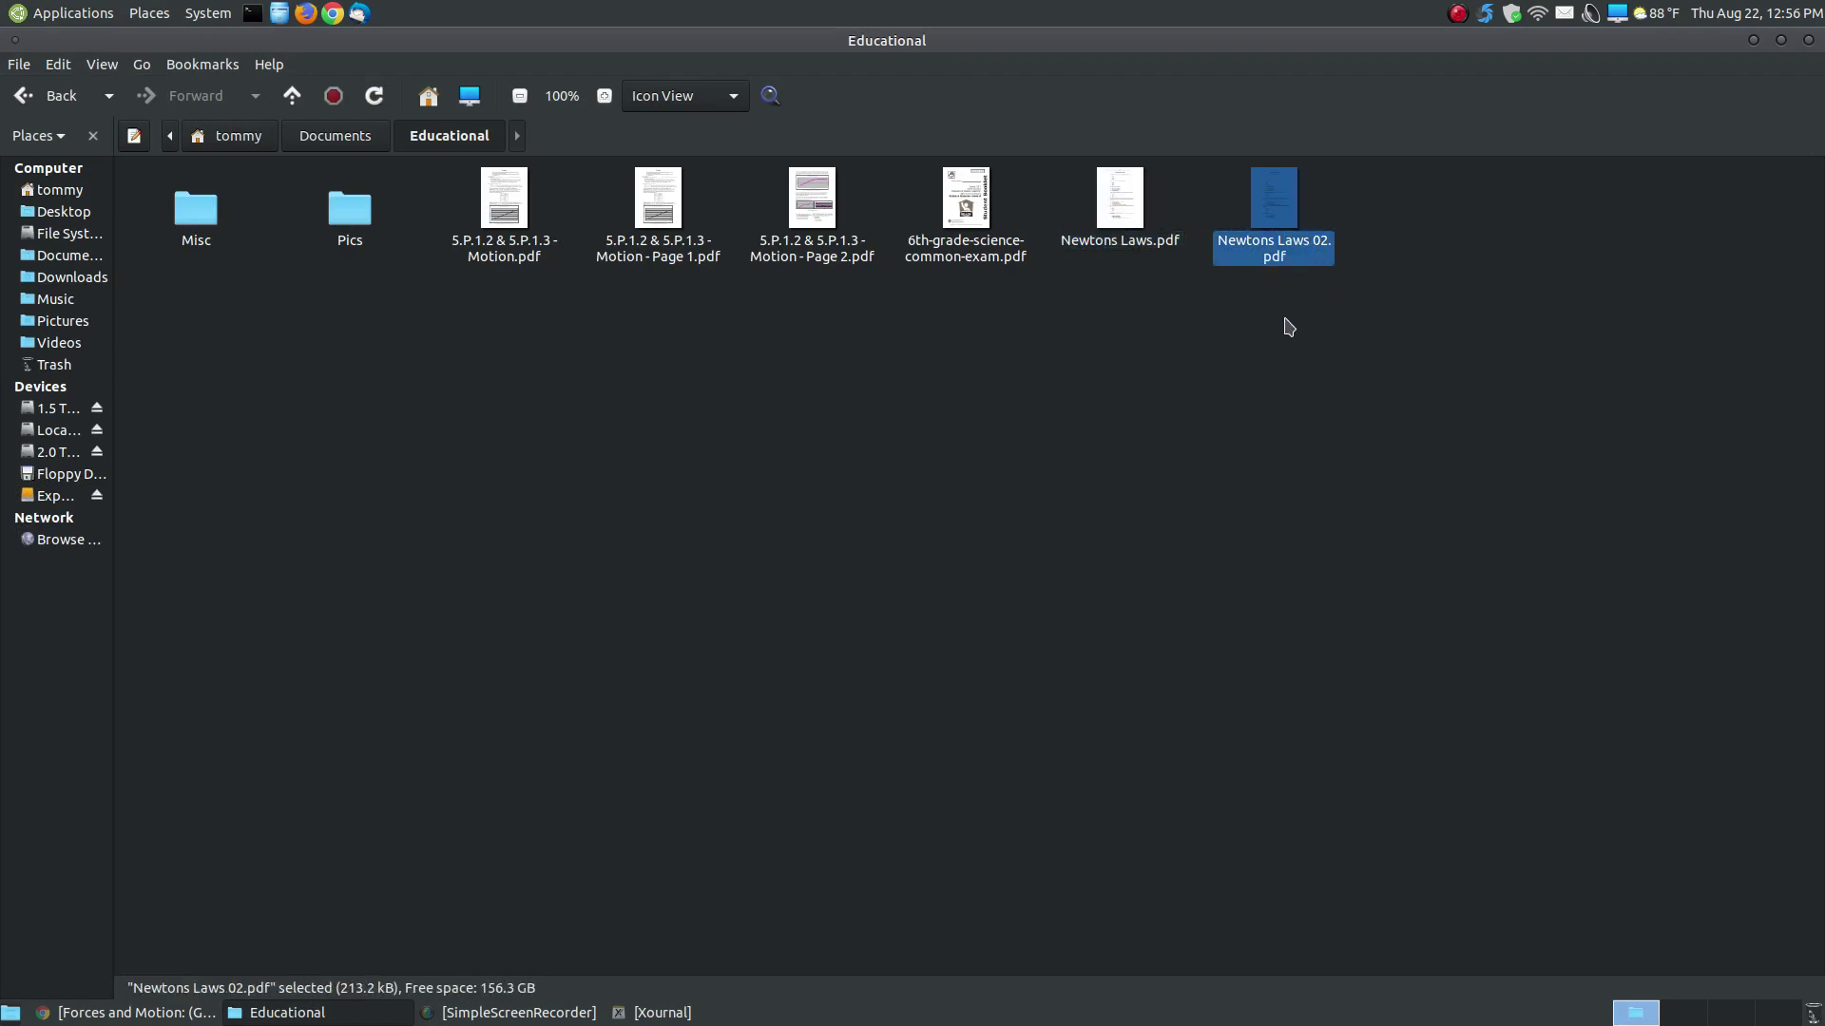
Check Newtons Laws 02.pdf's answers and highlights in Okular, then return to blank Xournal.
double_click(1285, 203)
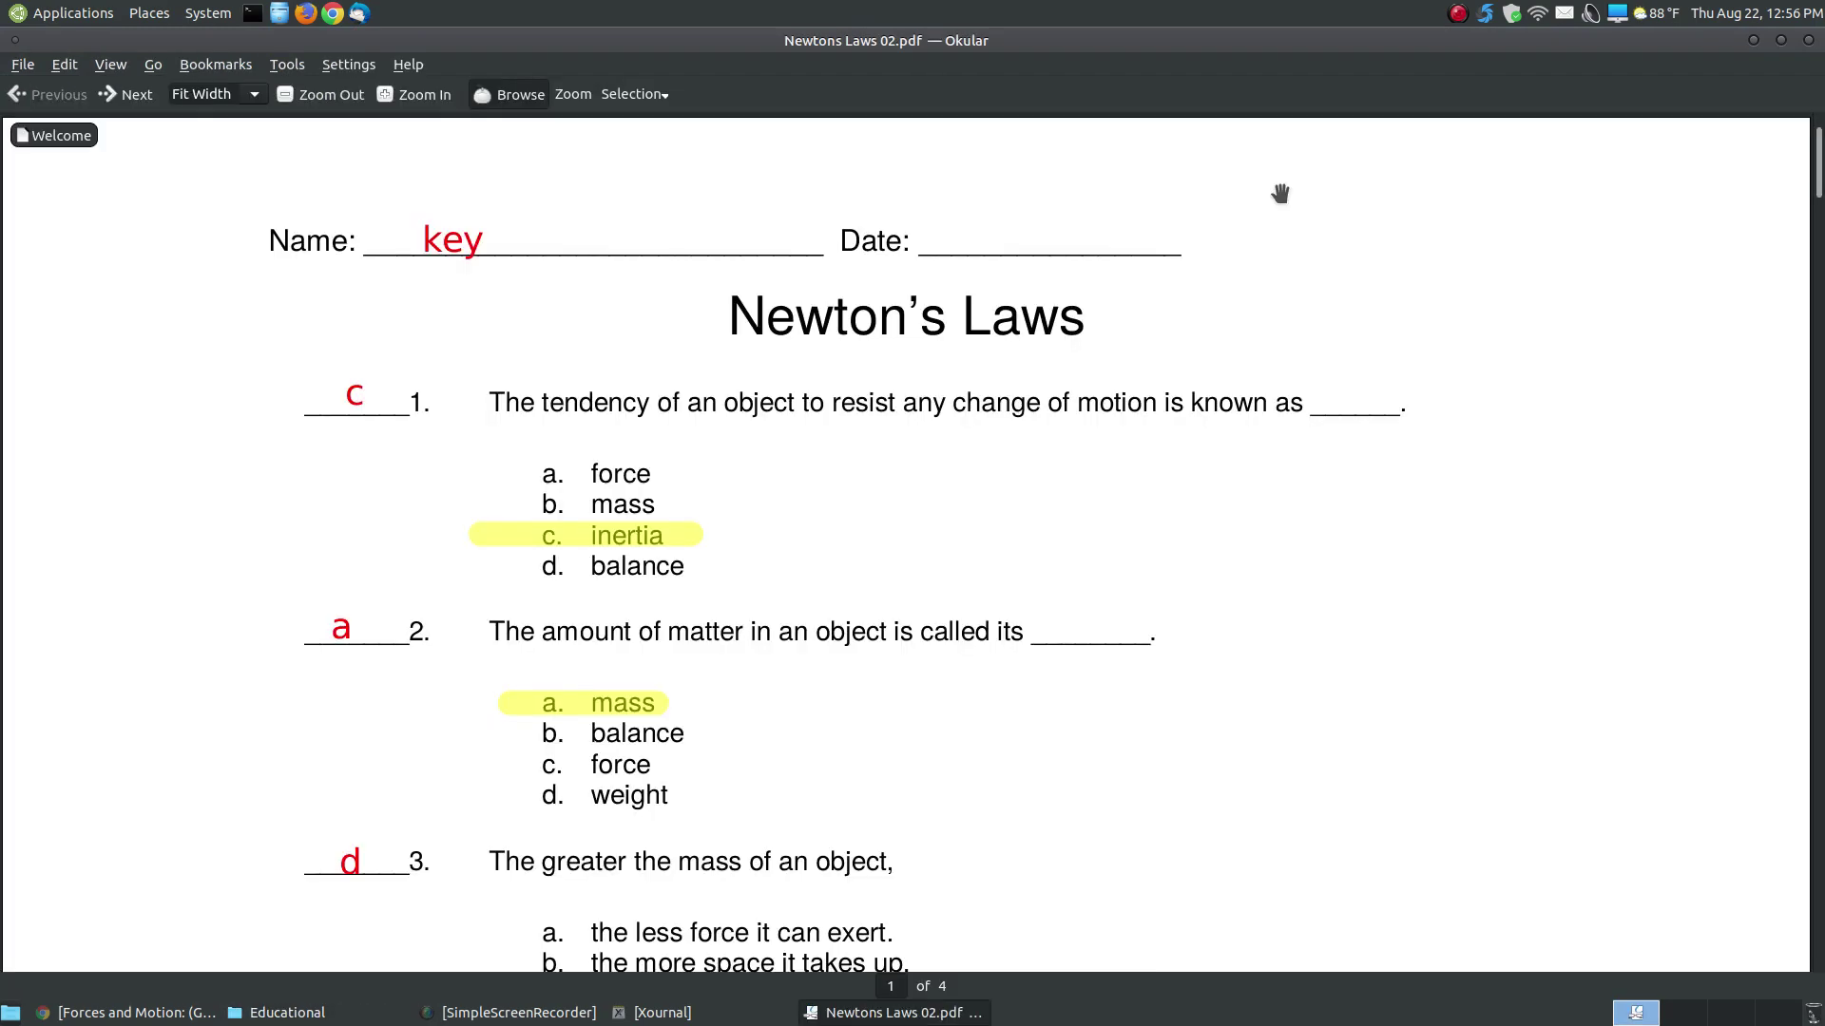
scroll(742, 452, "down", 3)
scroll(545, 236, "up", 3)
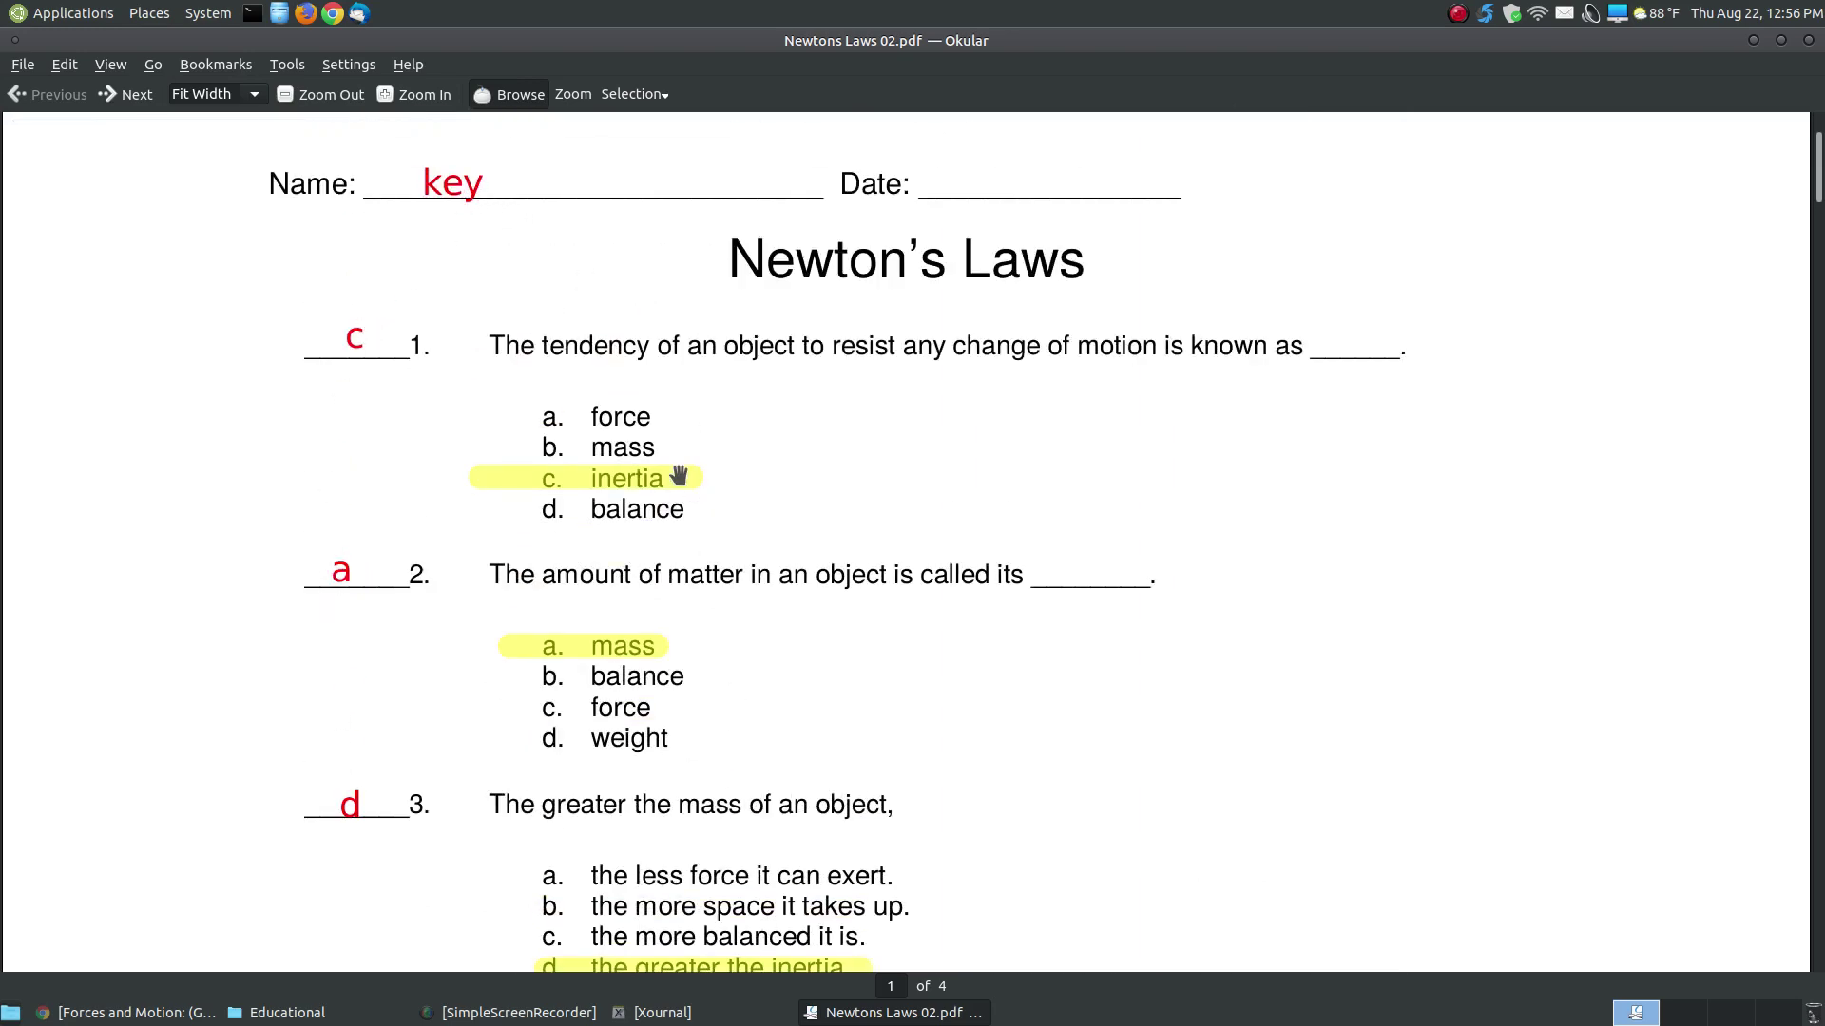
scroll(932, 689, "down", 2)
scroll(935, 689, "up", 3)
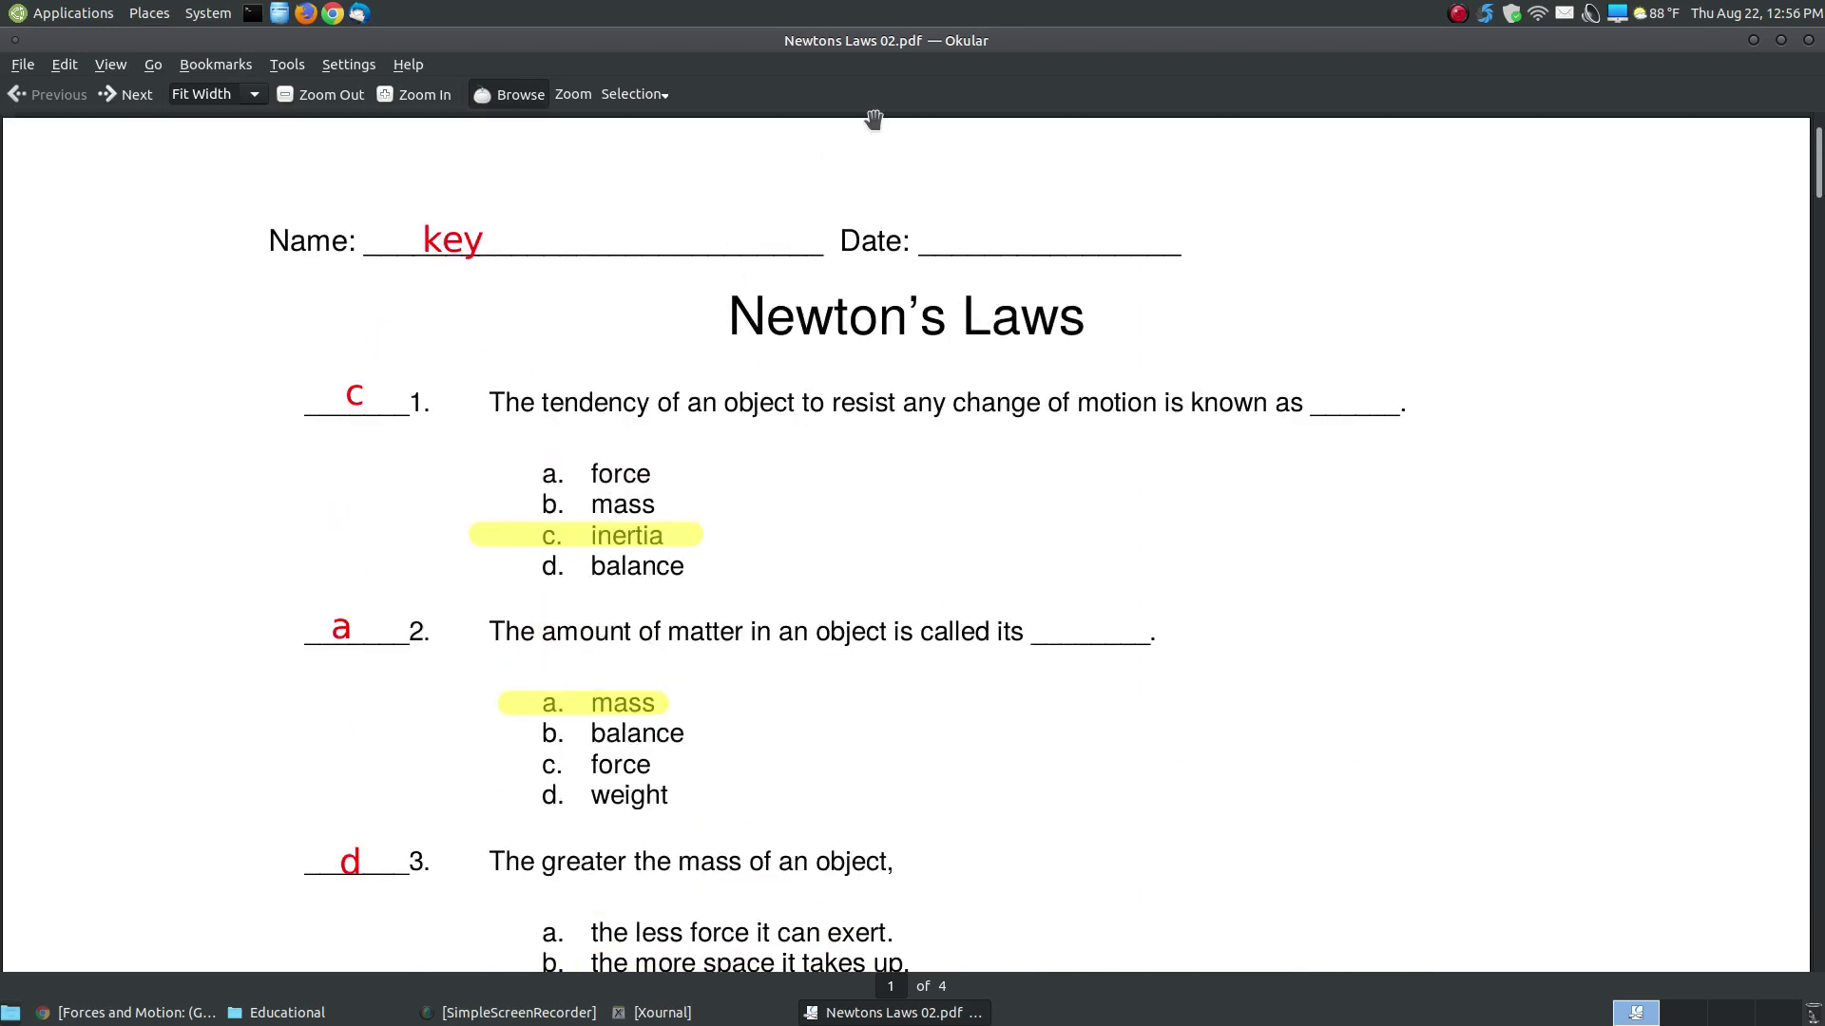
left_click(1814, 40)
left_click(1754, 40)
left_click(717, 1009)
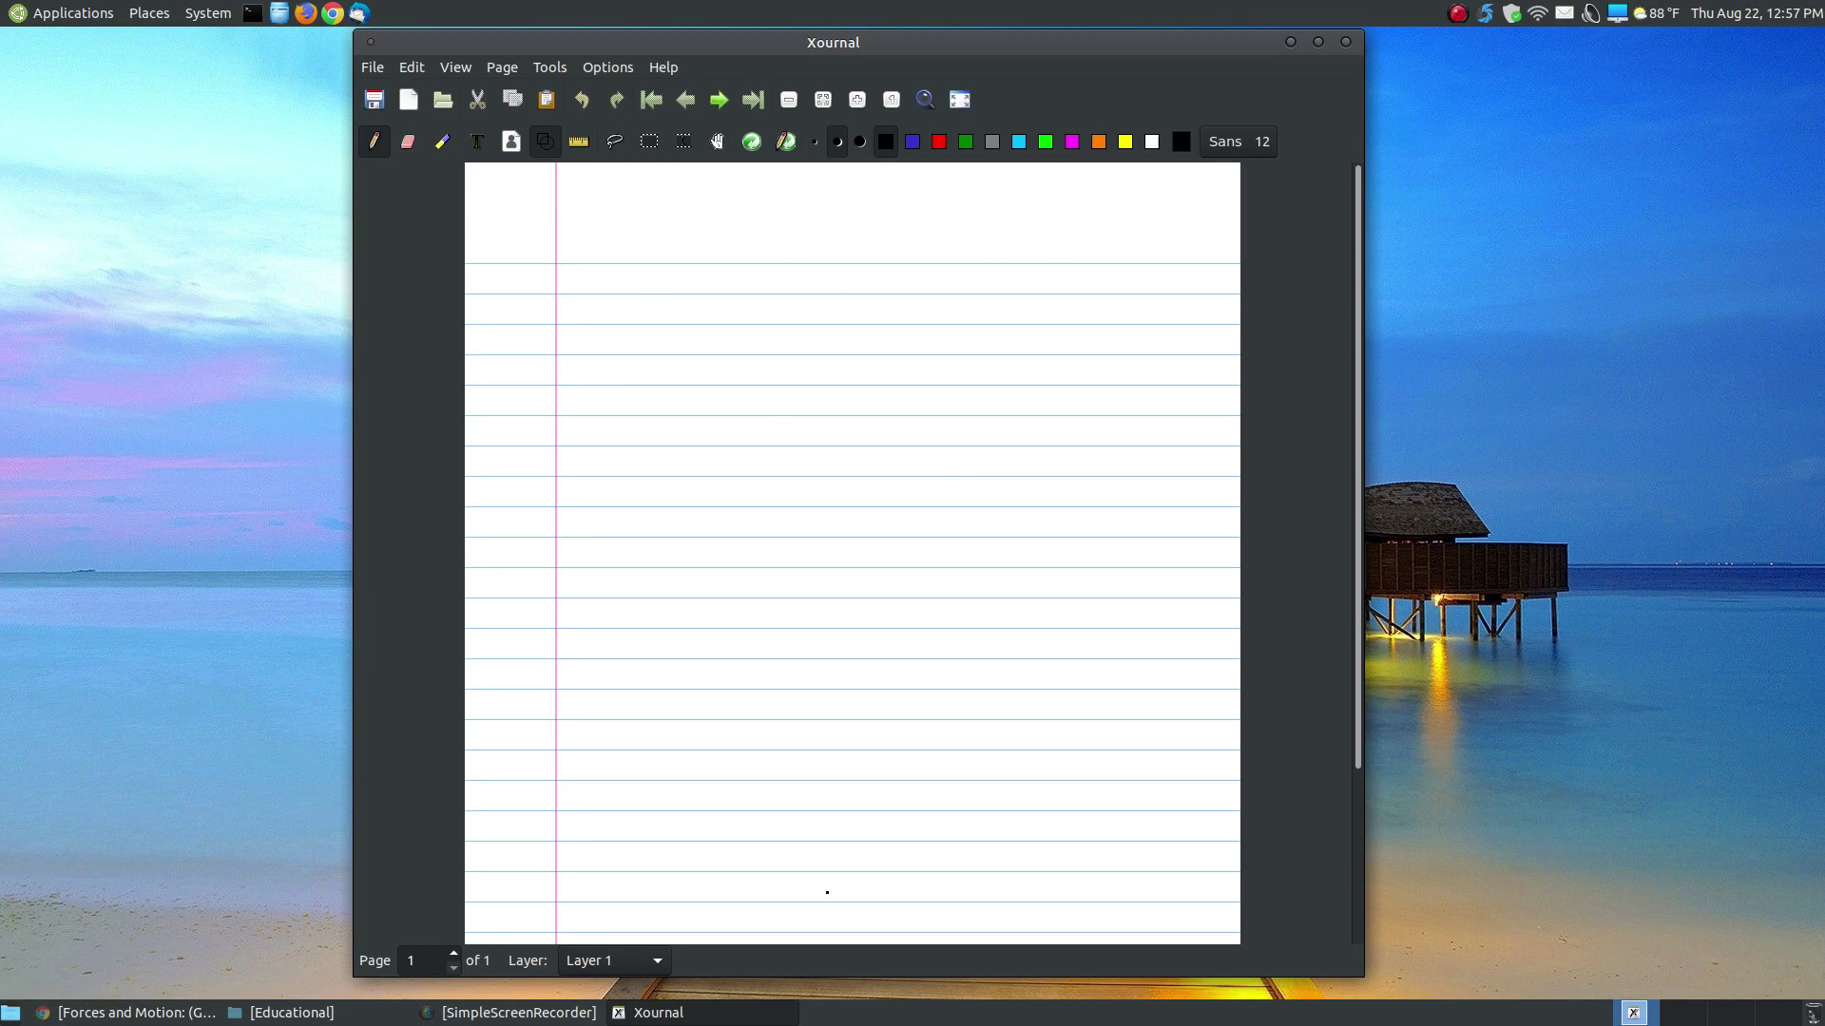
left_click(496, 73)
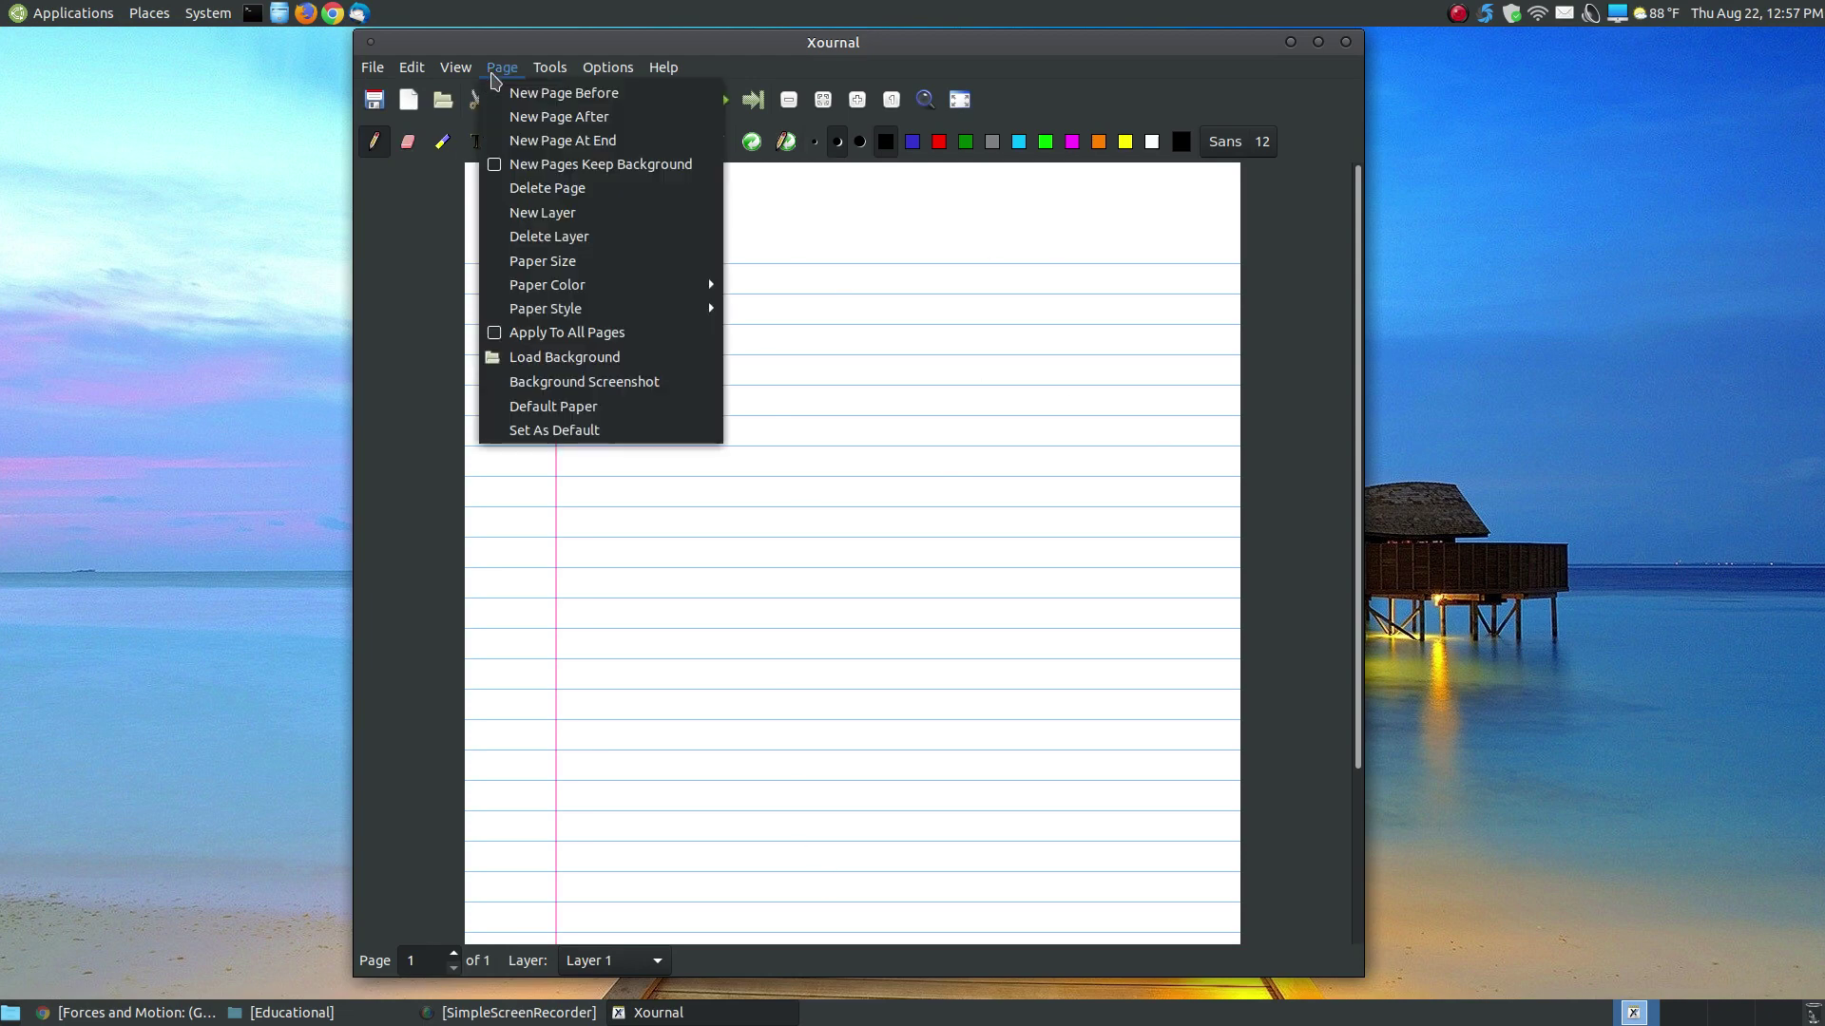
mouse_move(623, 314)
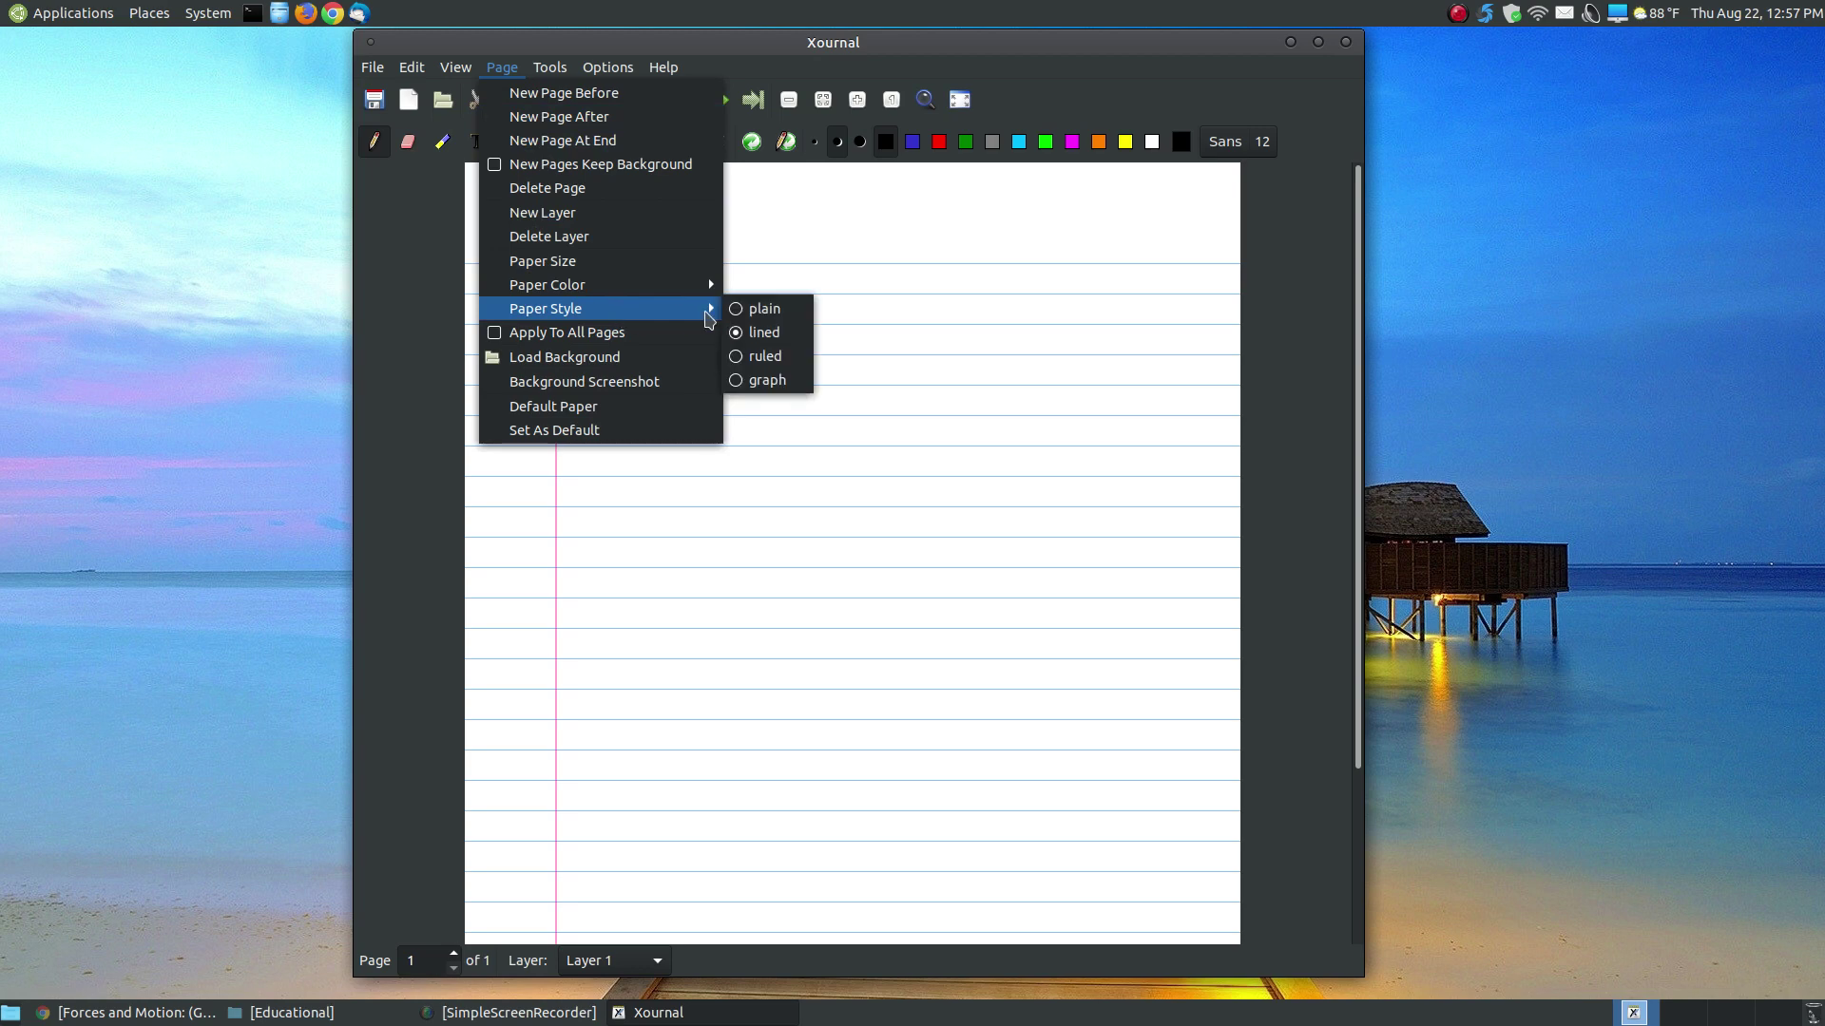
left_click(738, 313)
left_click(501, 68)
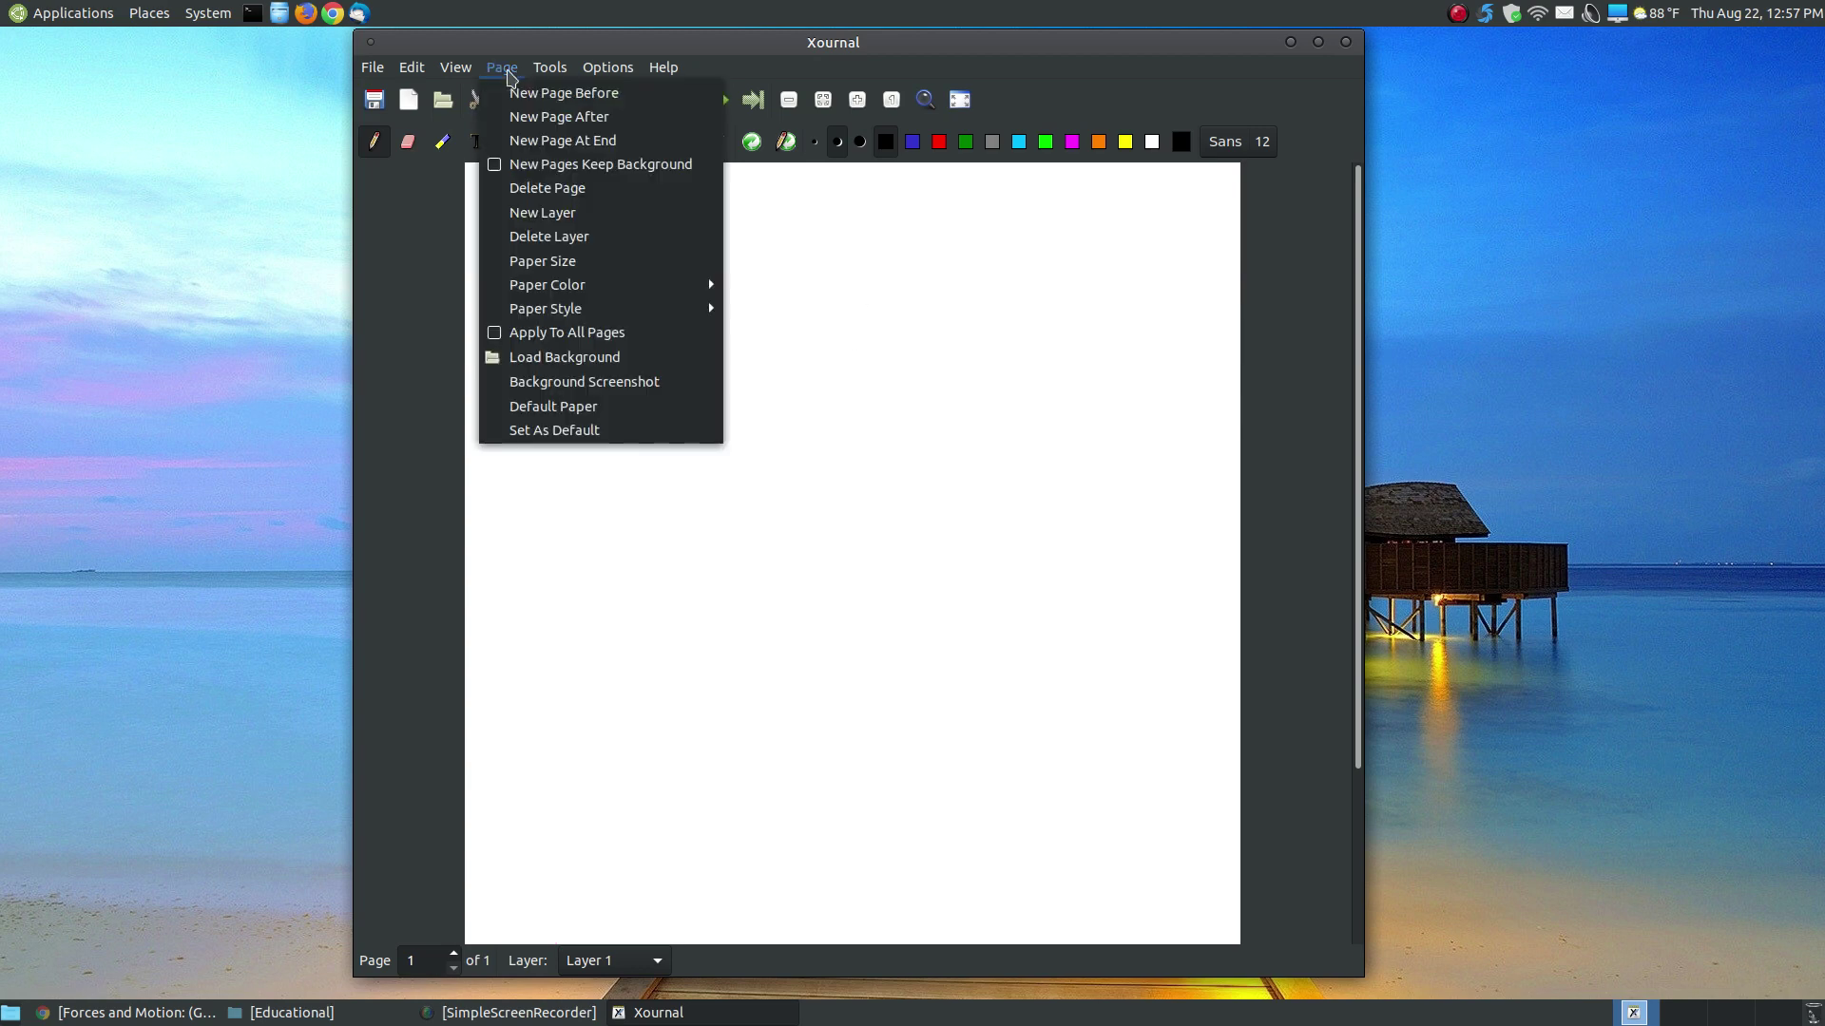
mouse_move(640, 308)
left_click(736, 332)
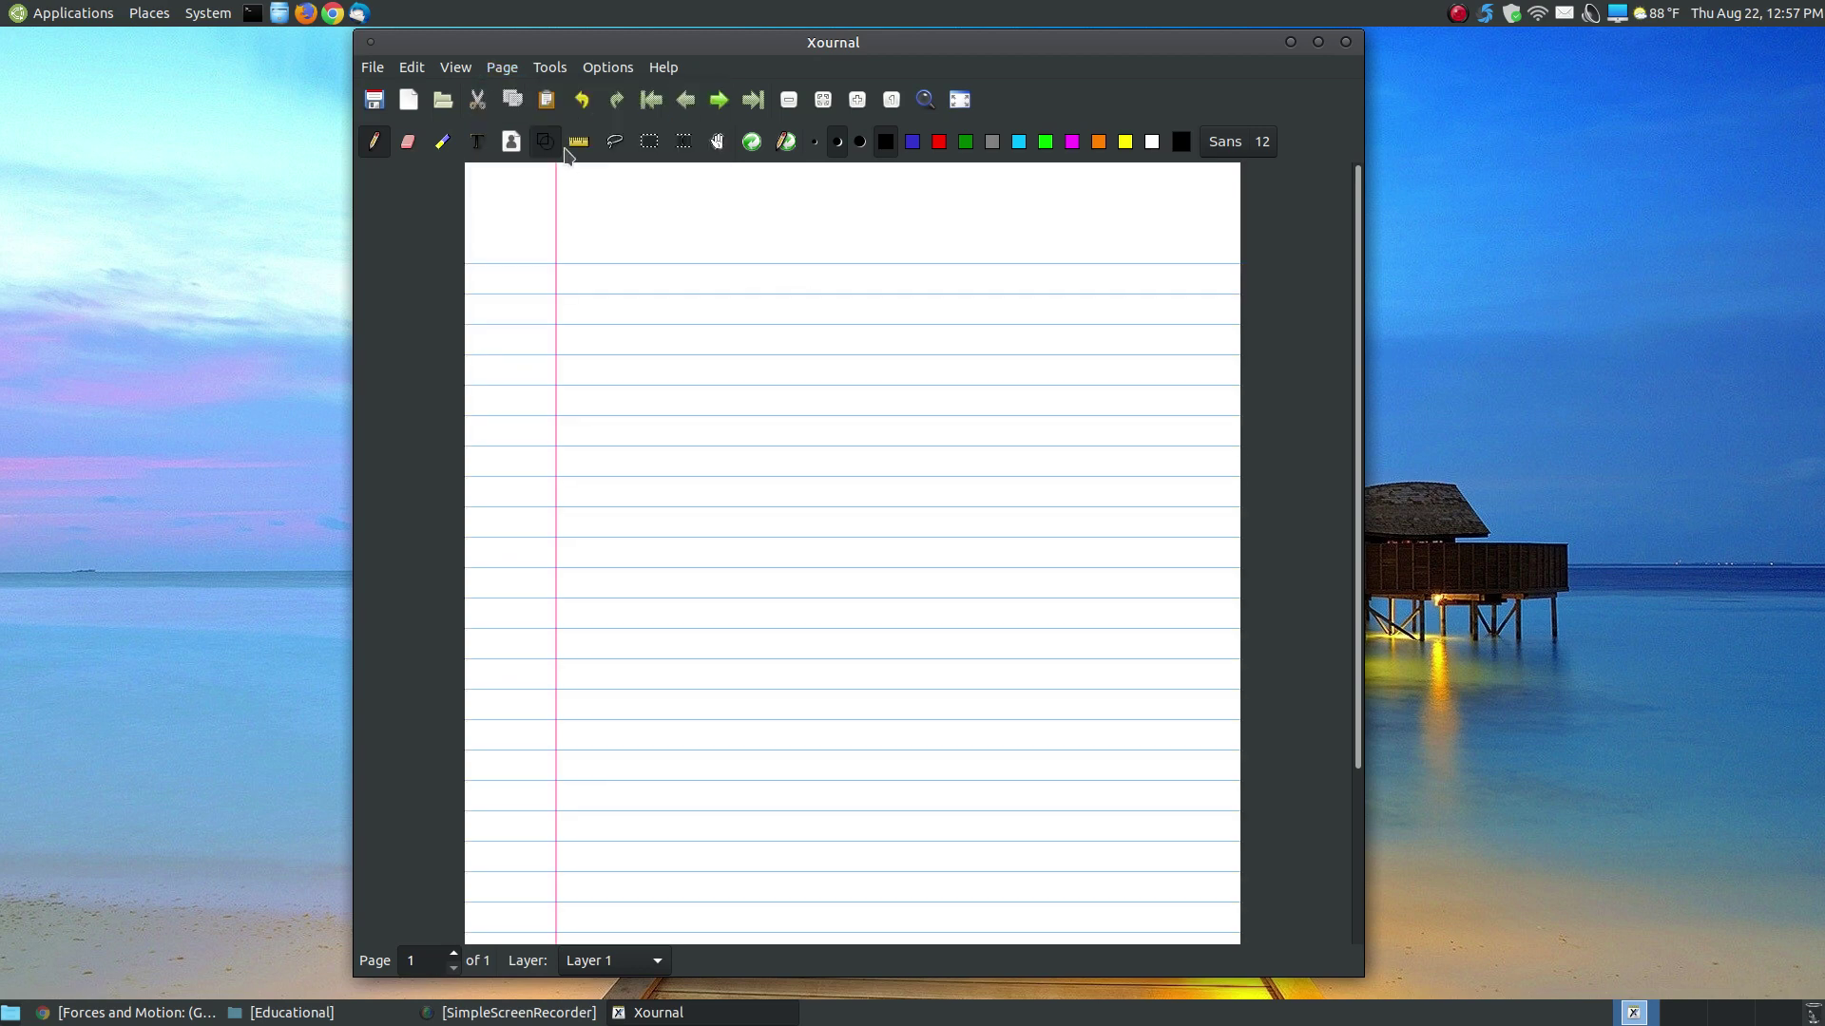
left_click(502, 68)
mouse_move(664, 308)
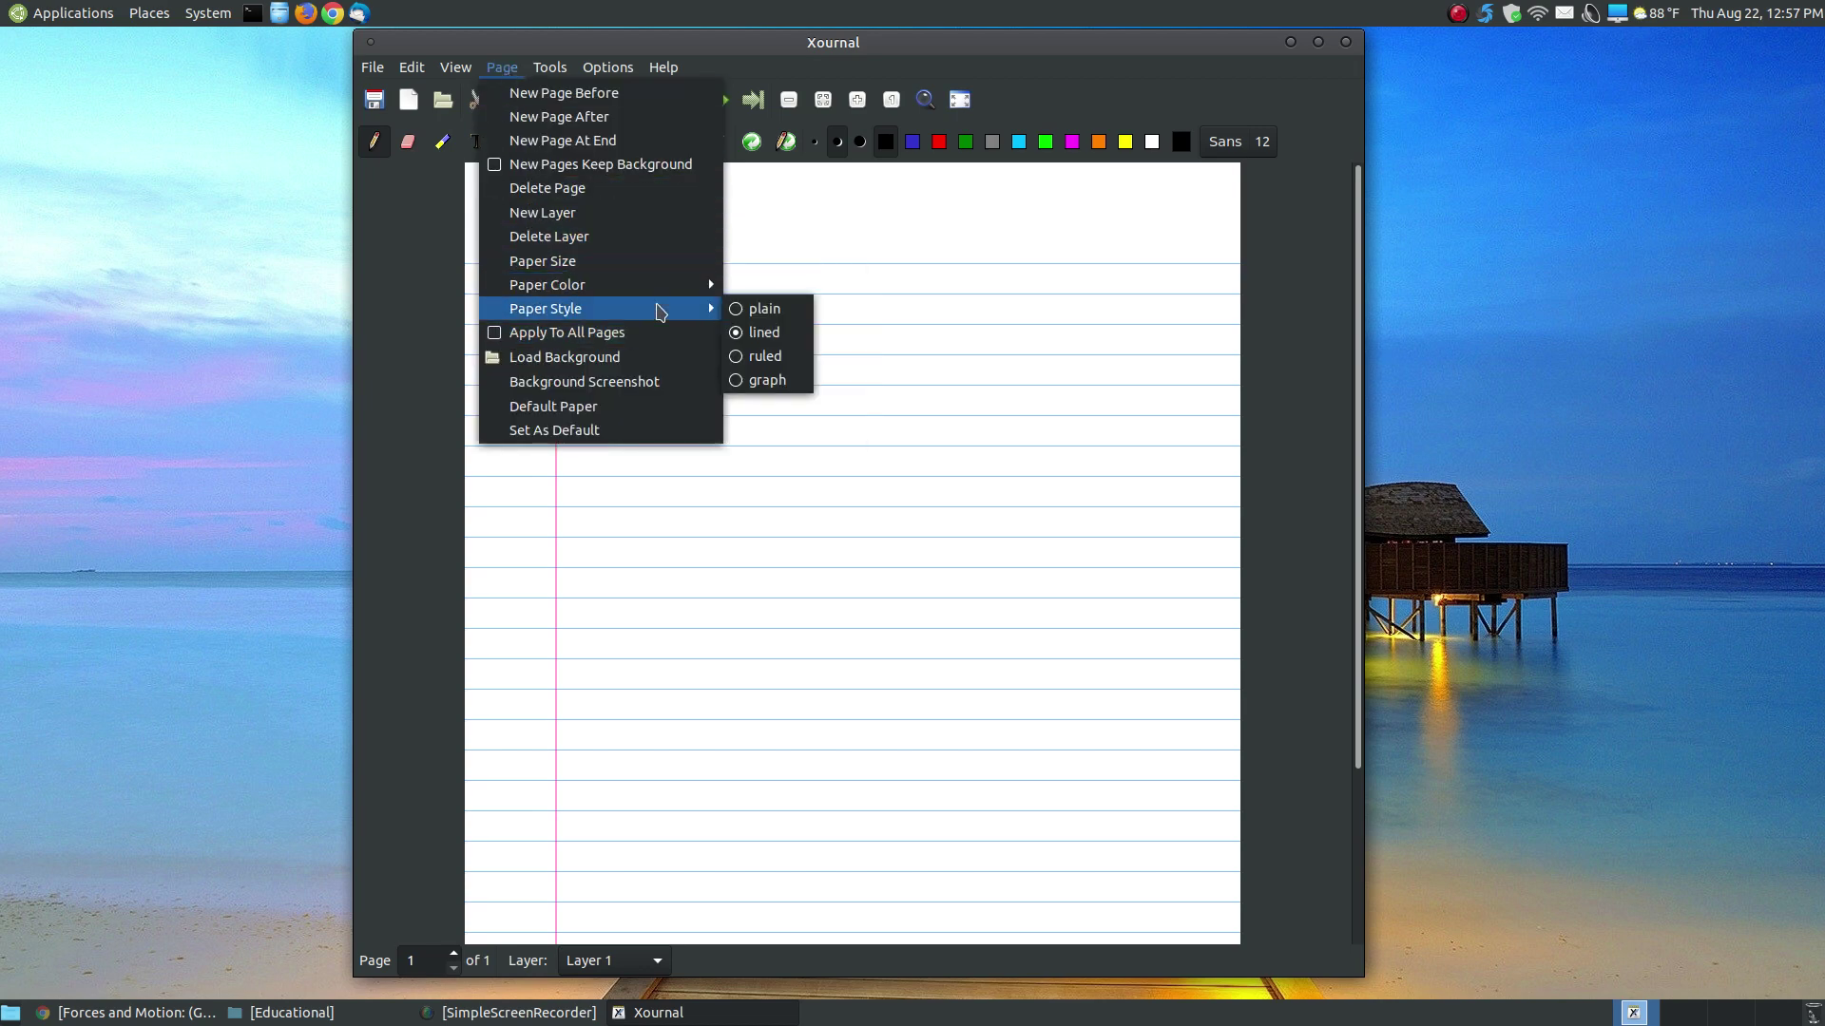
left_click(801, 359)
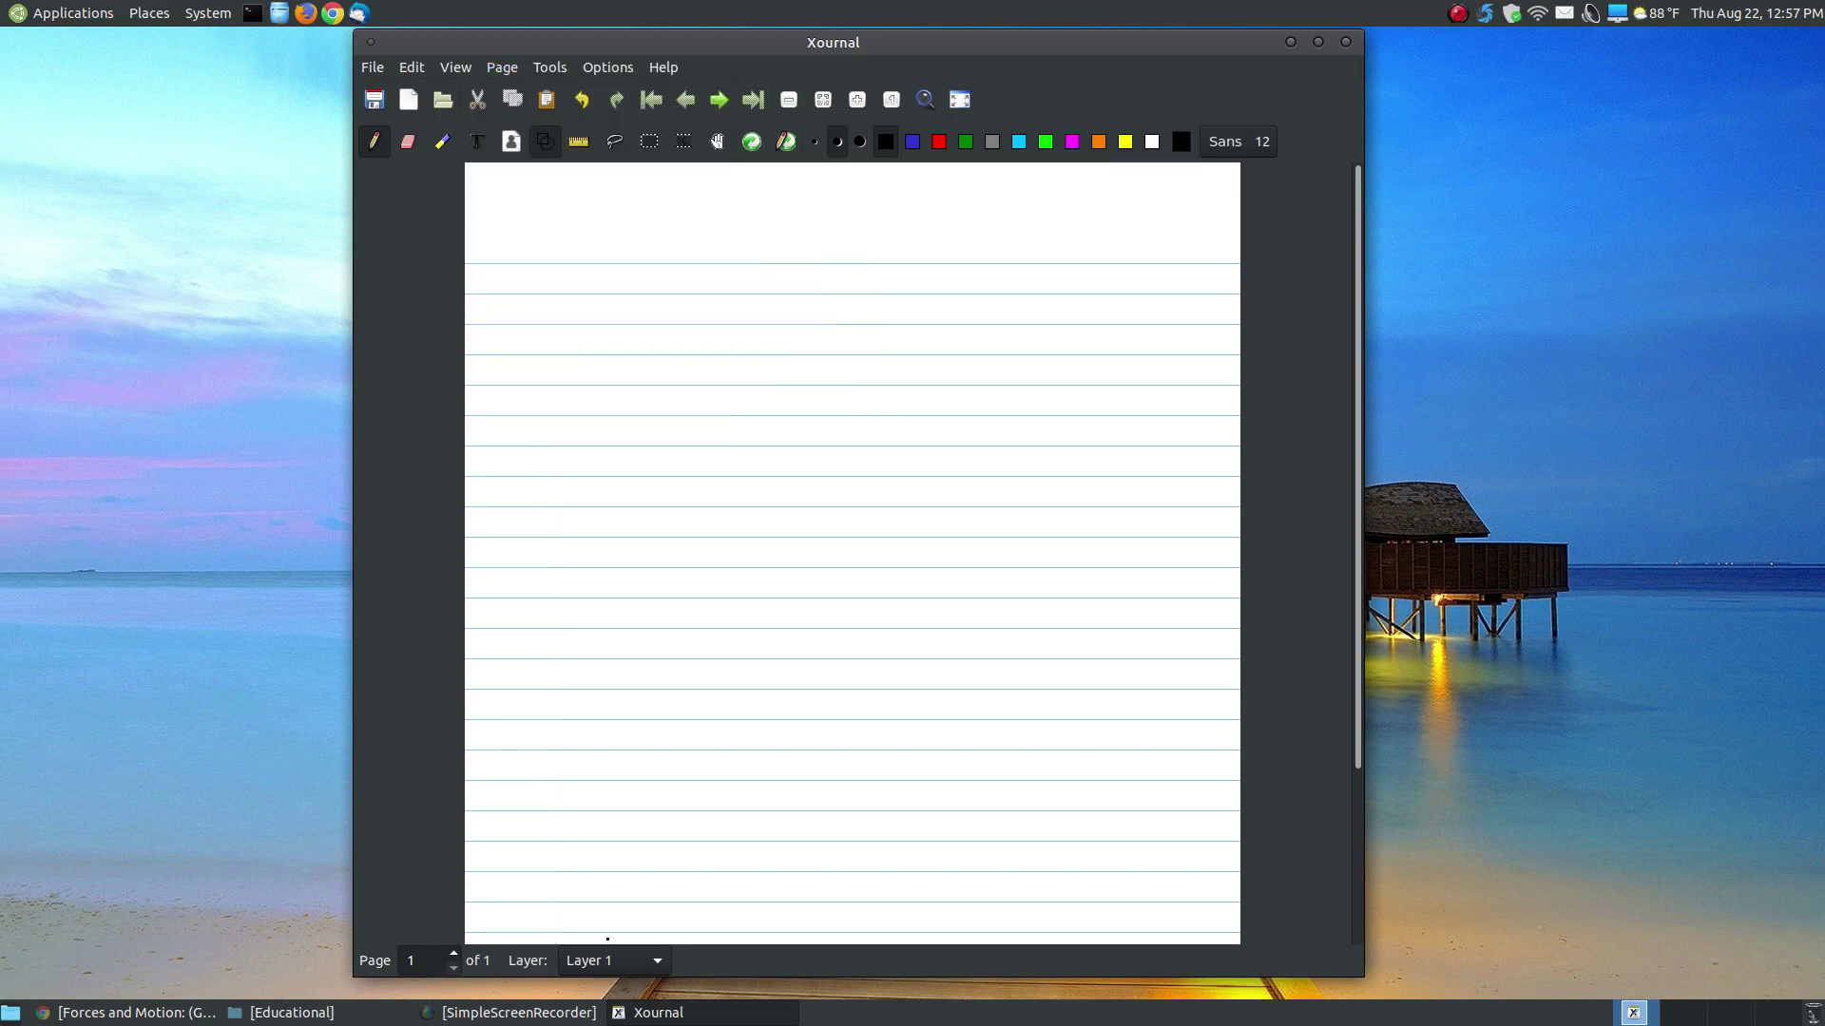
left_click(503, 68)
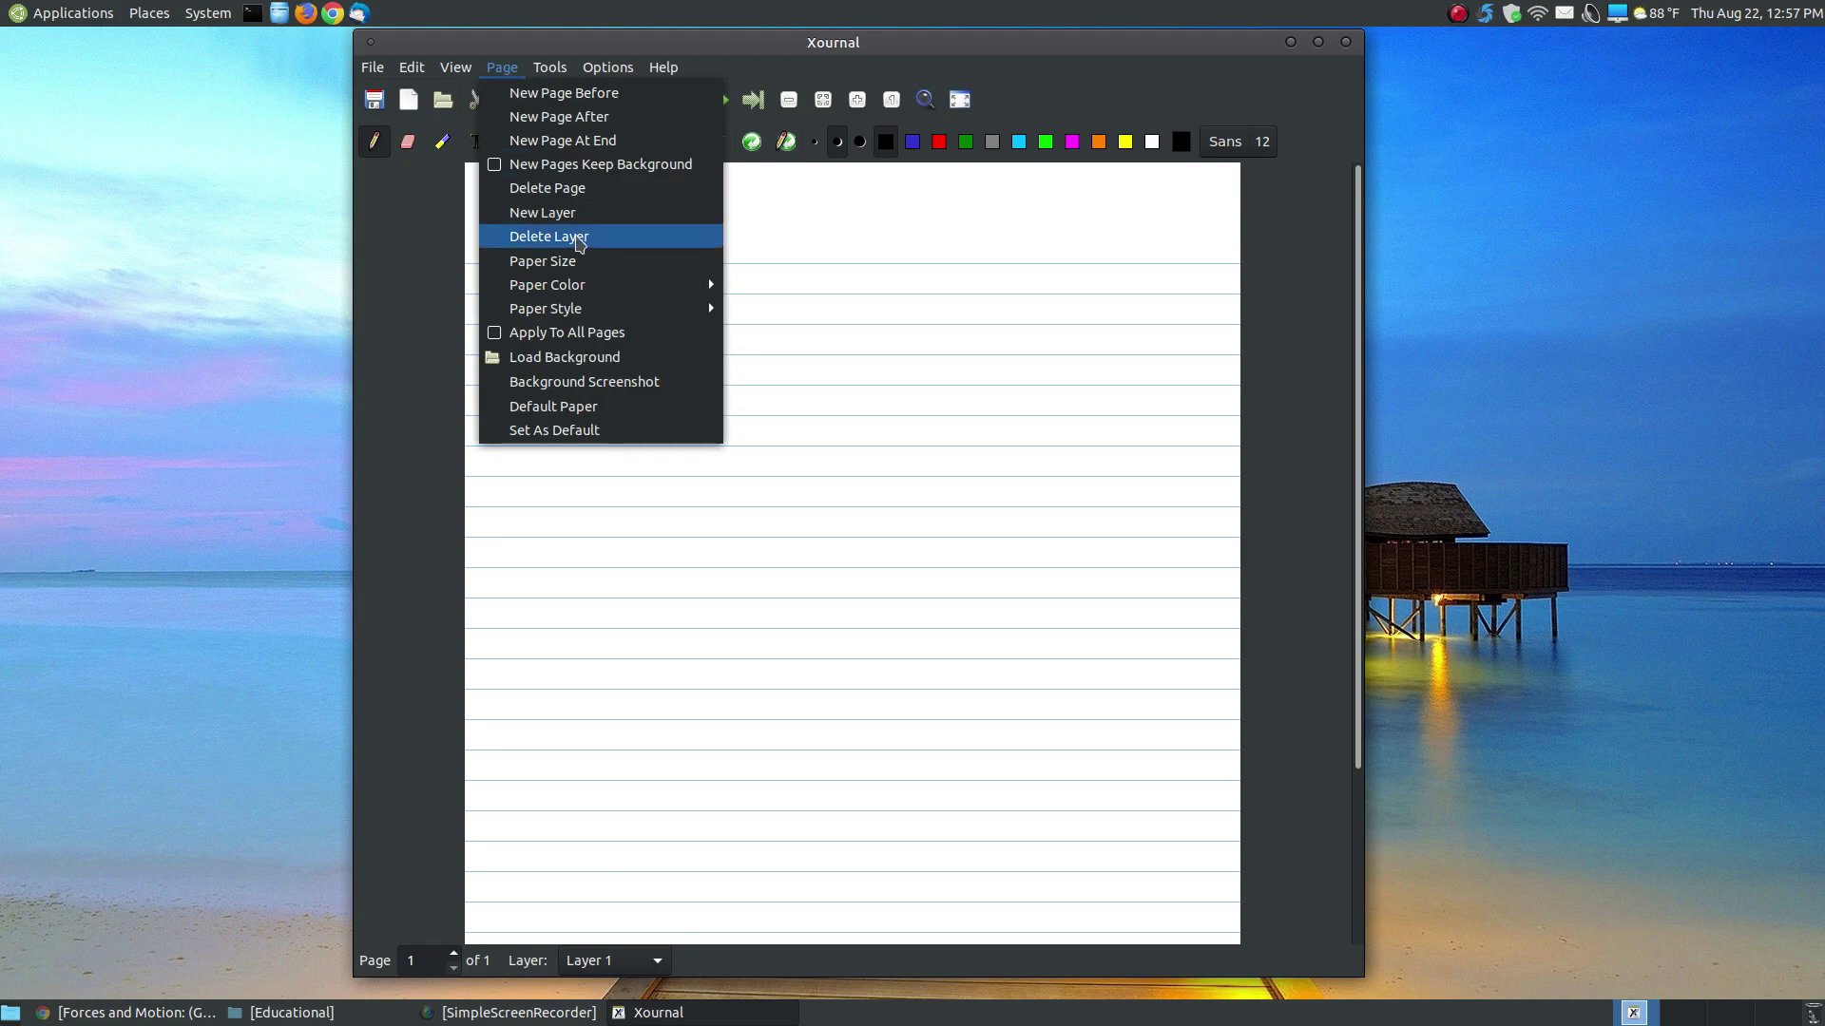
mouse_move(668, 309)
left_click(771, 379)
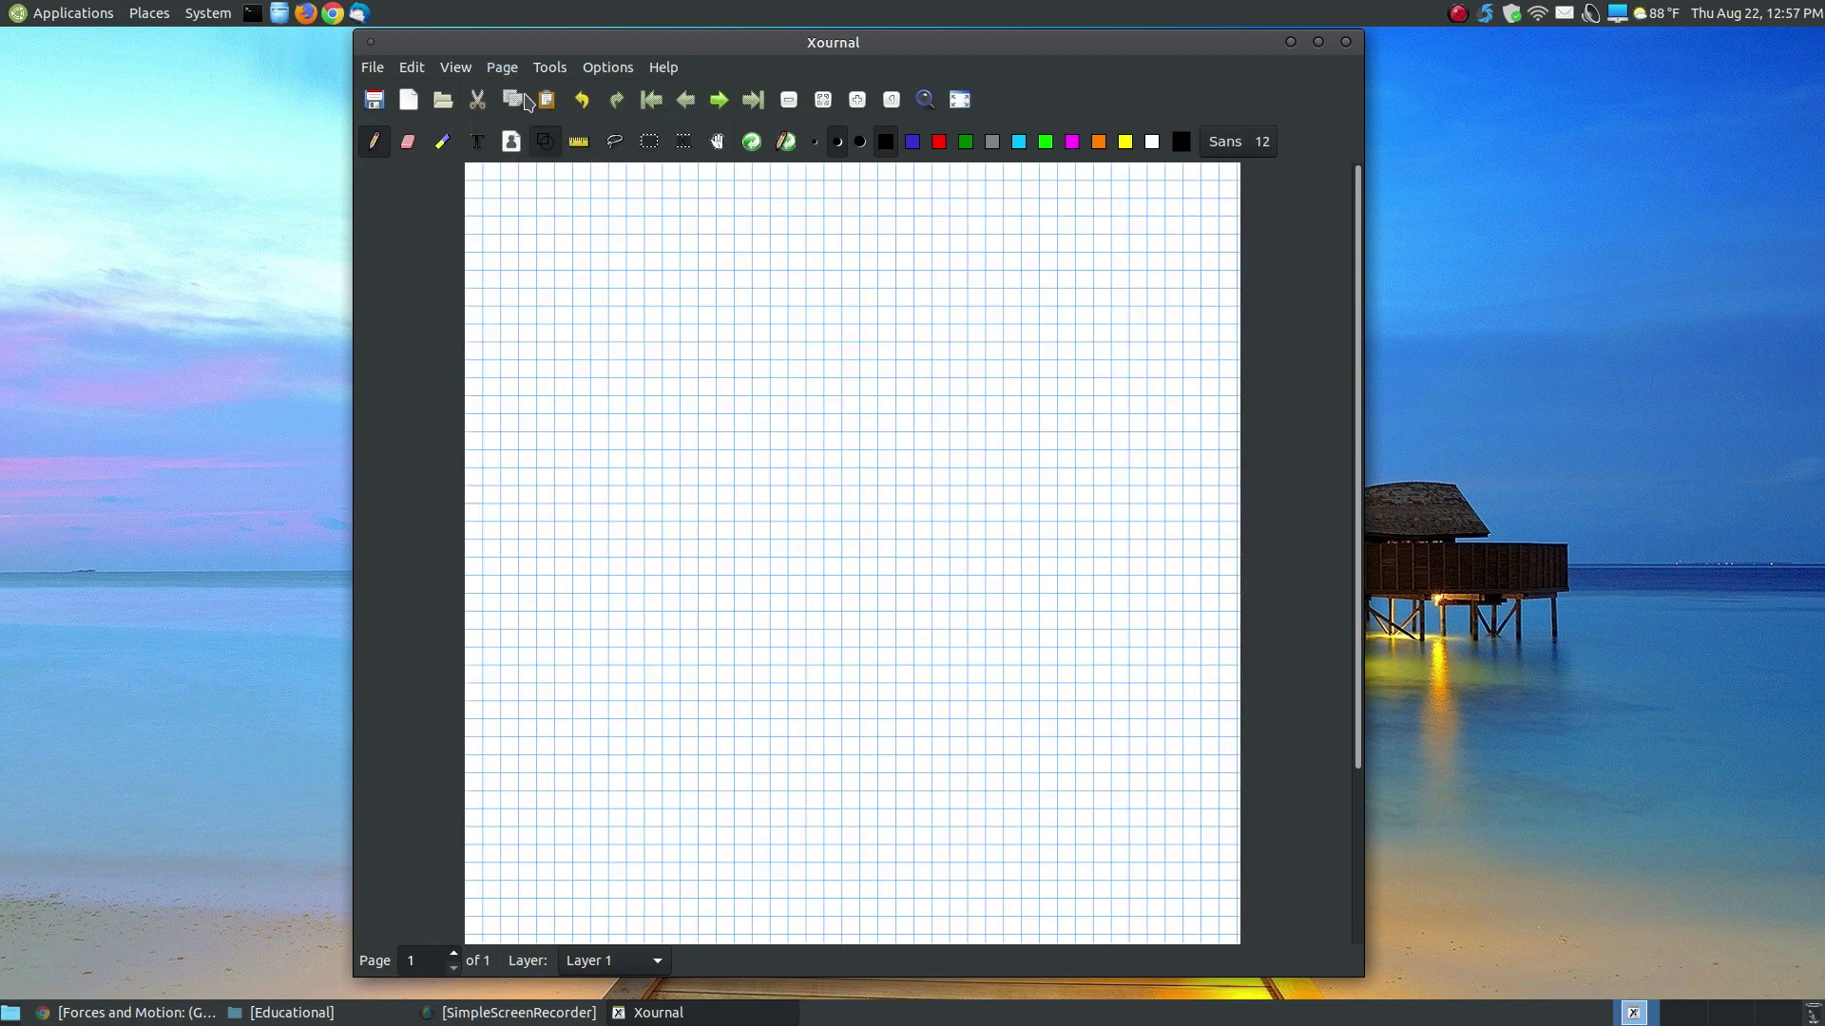
left_click(504, 67)
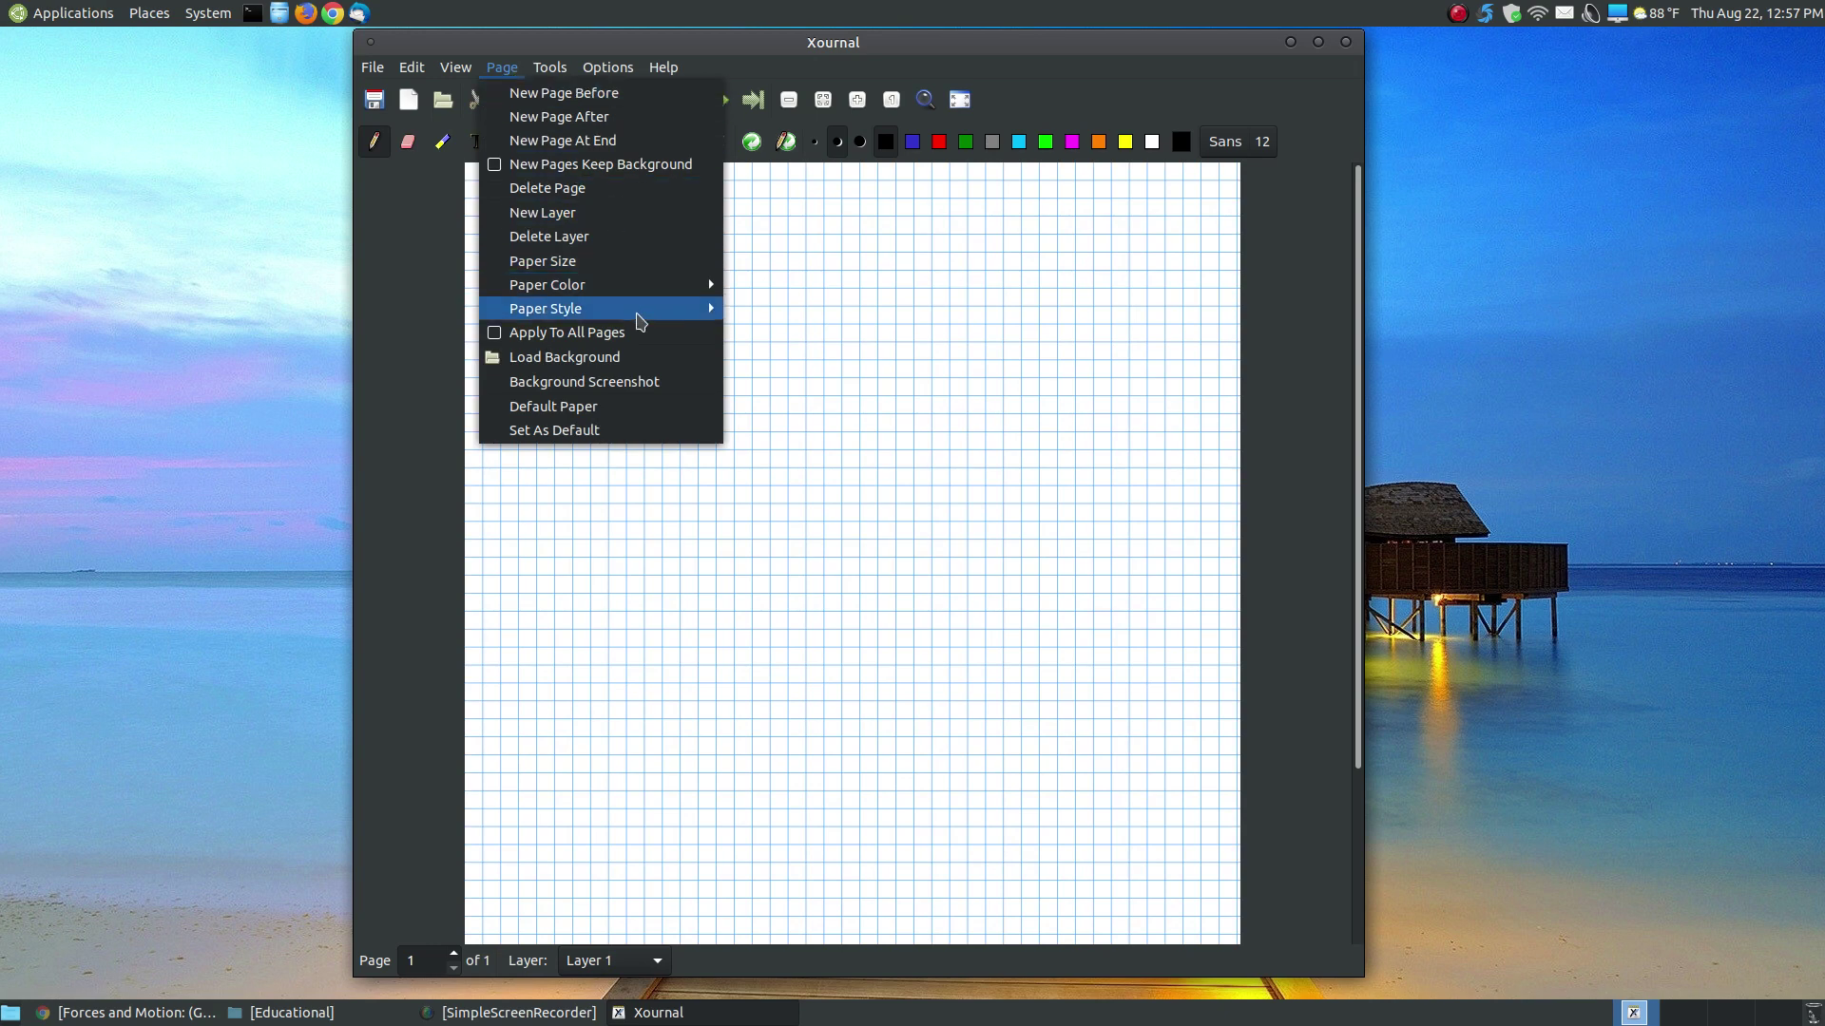
Switch the page back to lined paper and try yellow, then pink paper colour.
mouse_move(640, 310)
left_click(741, 337)
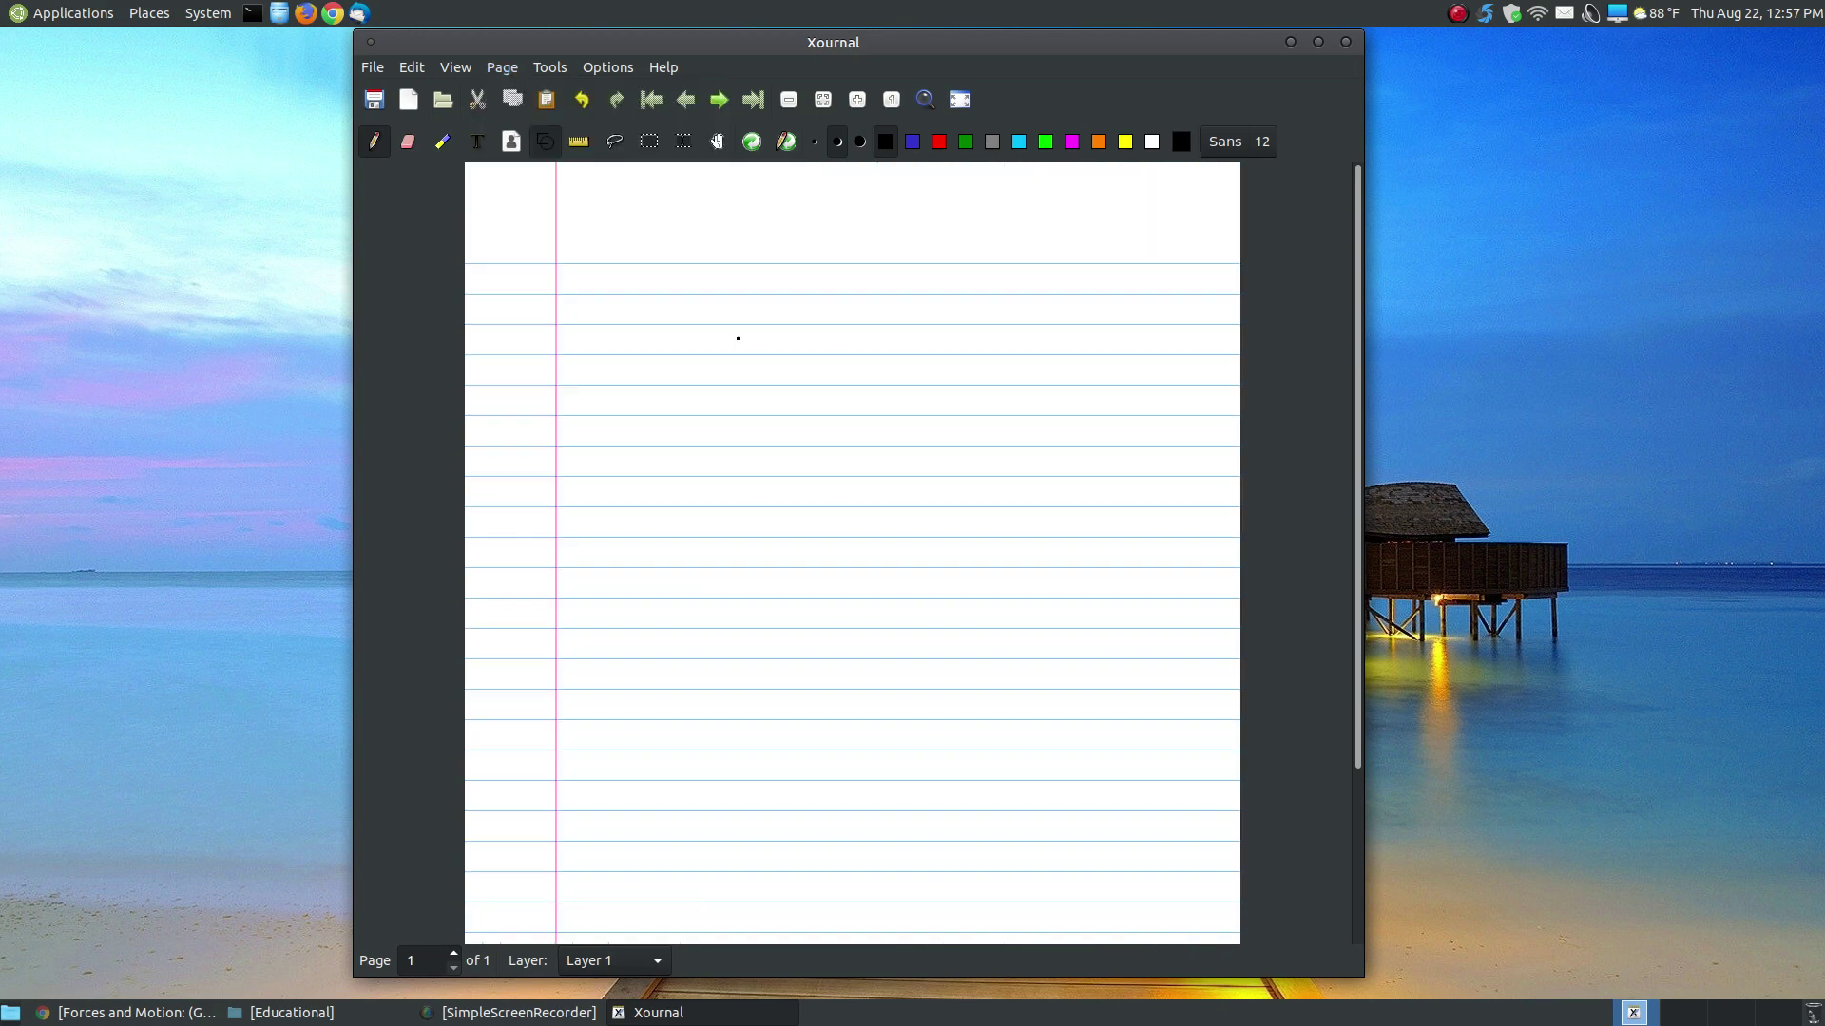
left_click(502, 68)
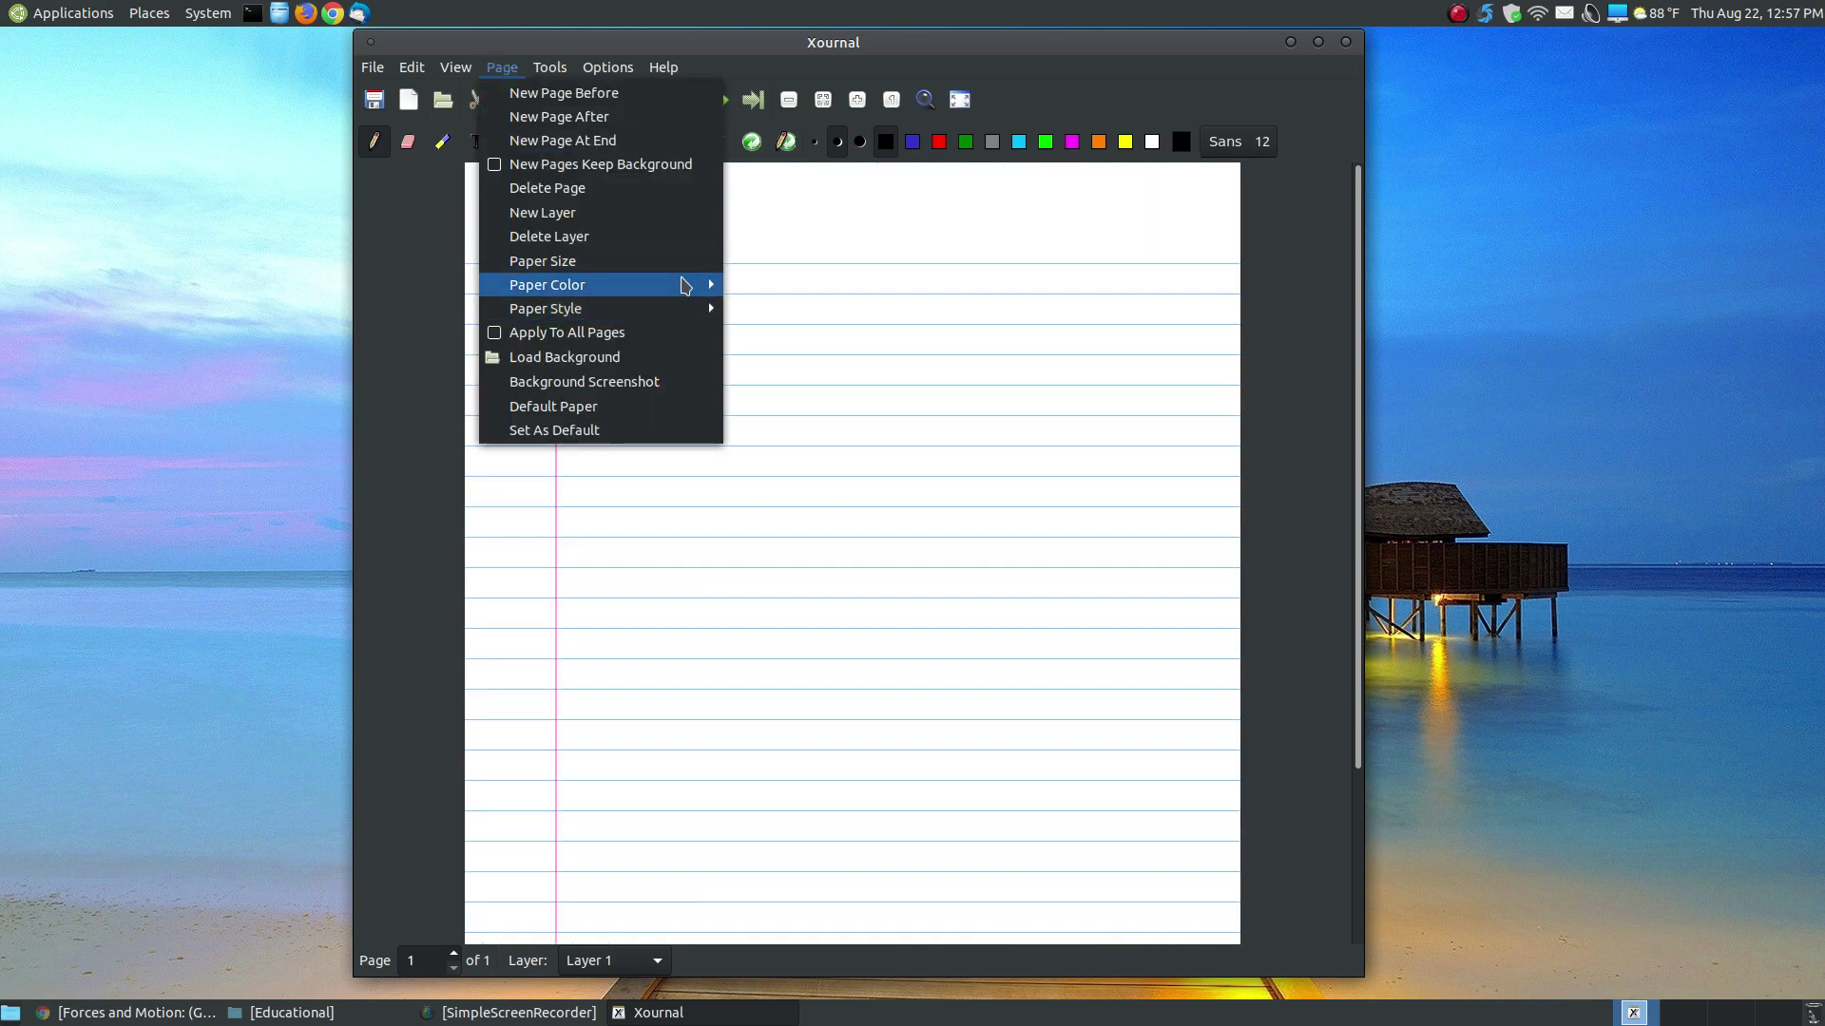
mouse_move(686, 285)
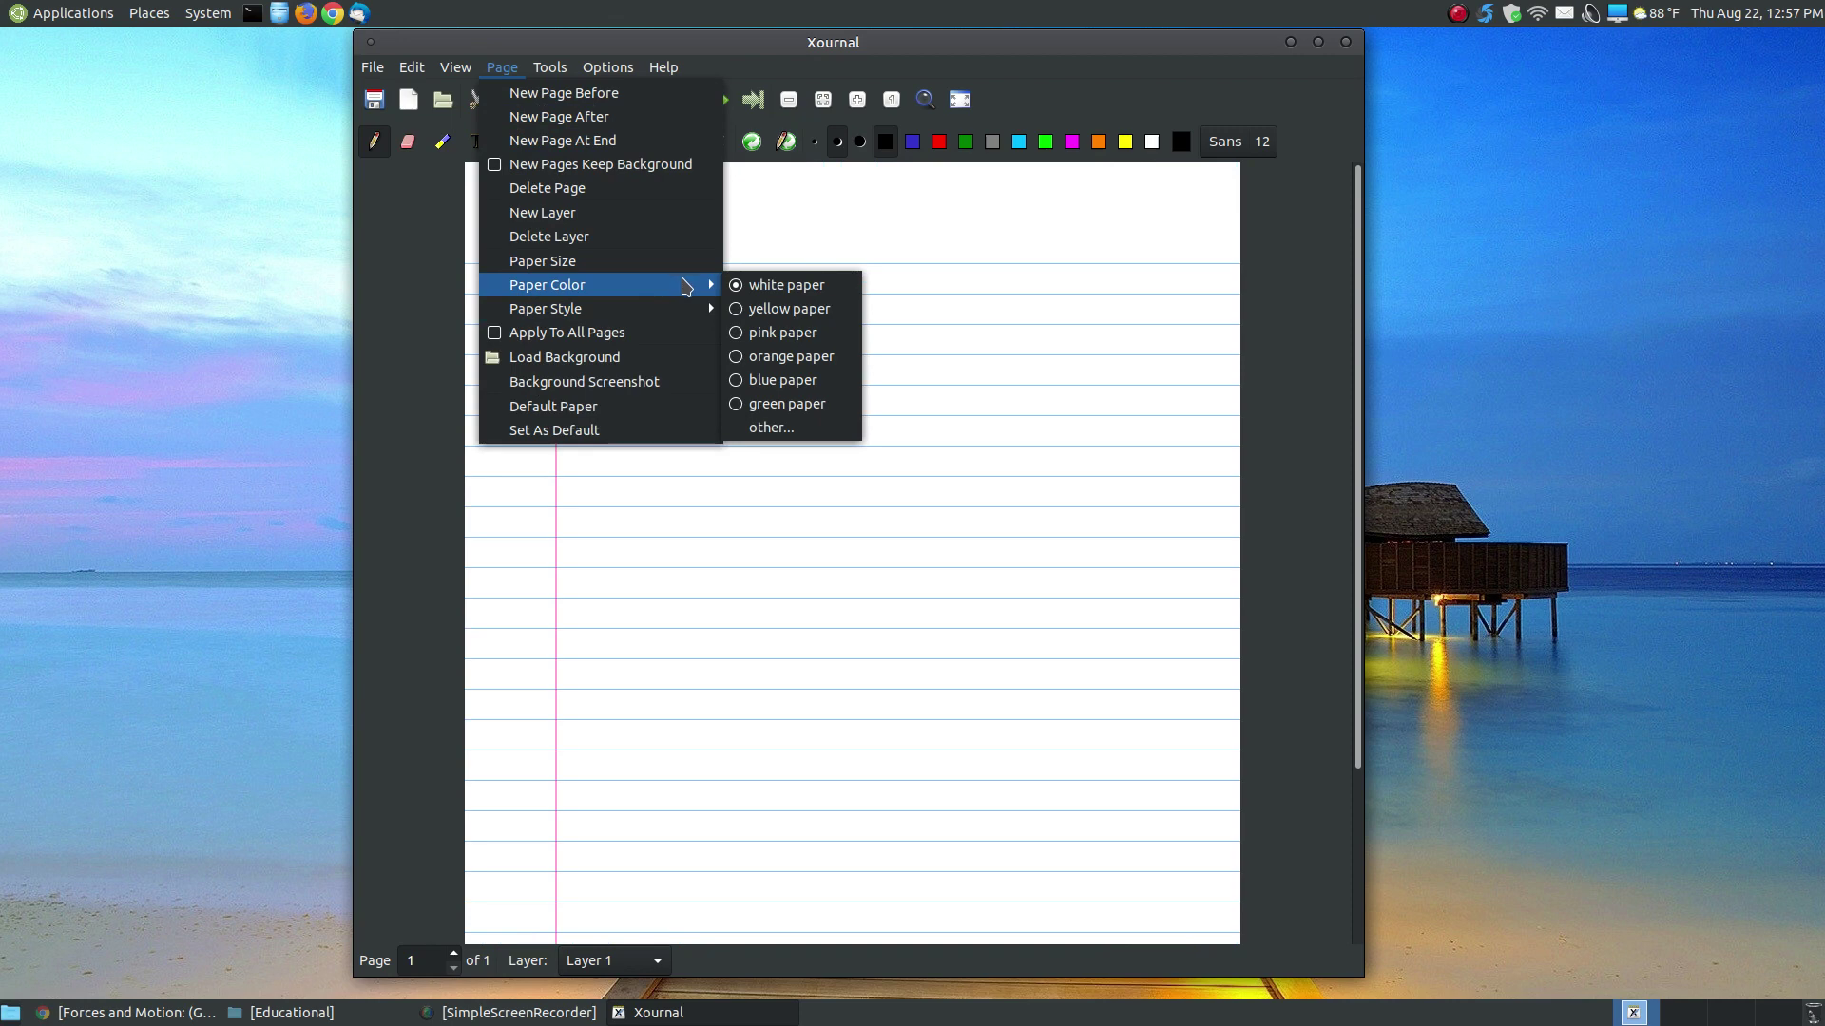
left_click(787, 308)
left_click(505, 72)
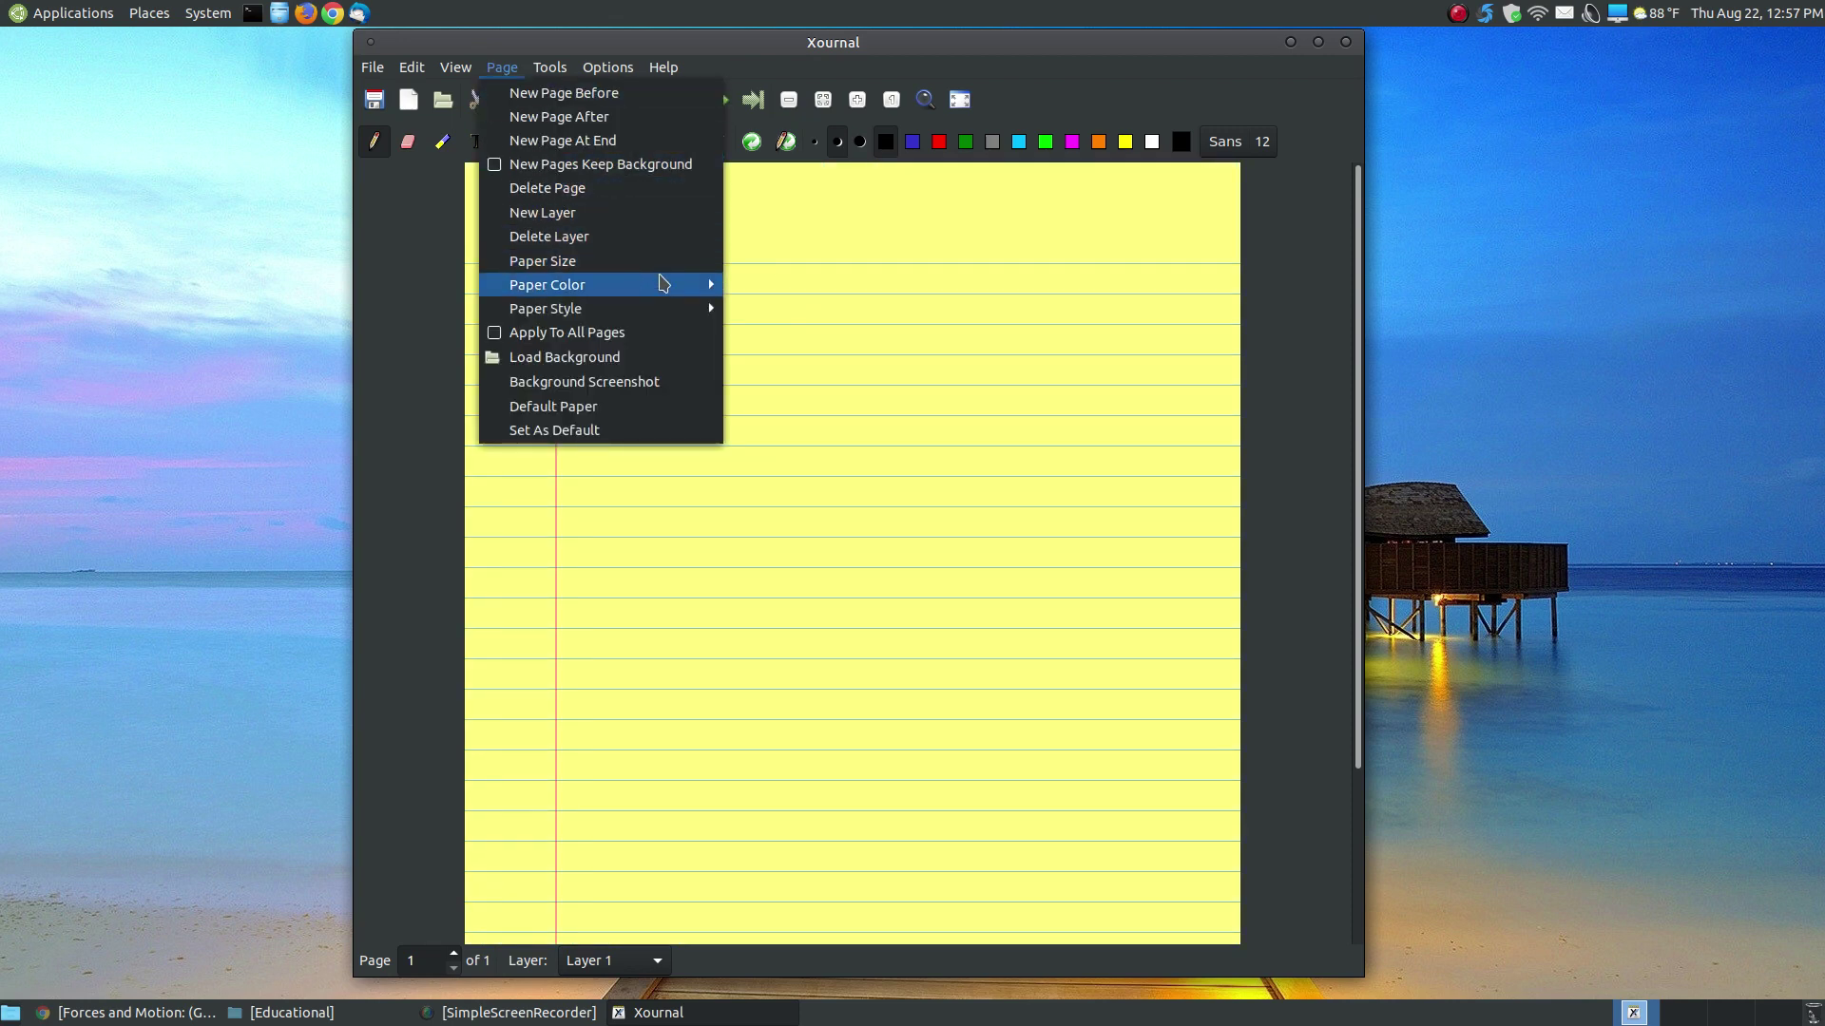
mouse_move(665, 285)
left_click(767, 335)
Try orange, blue and green paper colours on the lined page.
left_click(501, 66)
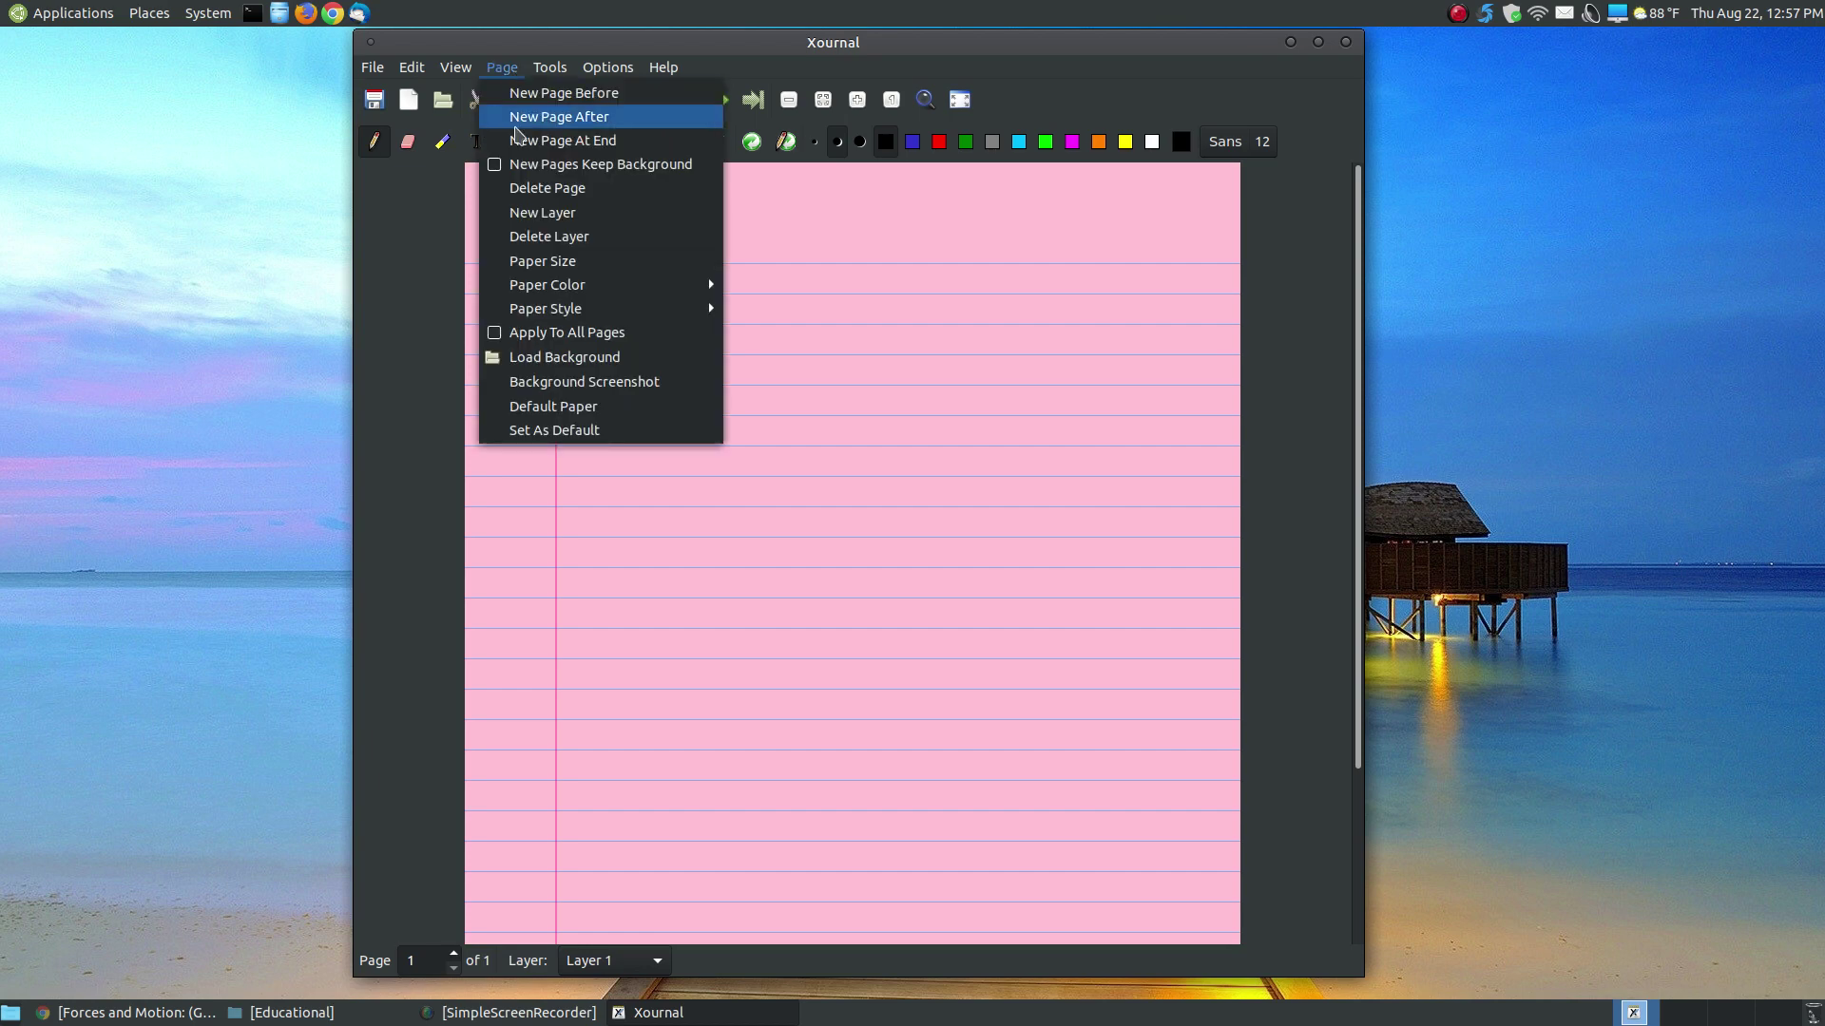
left_click(768, 356)
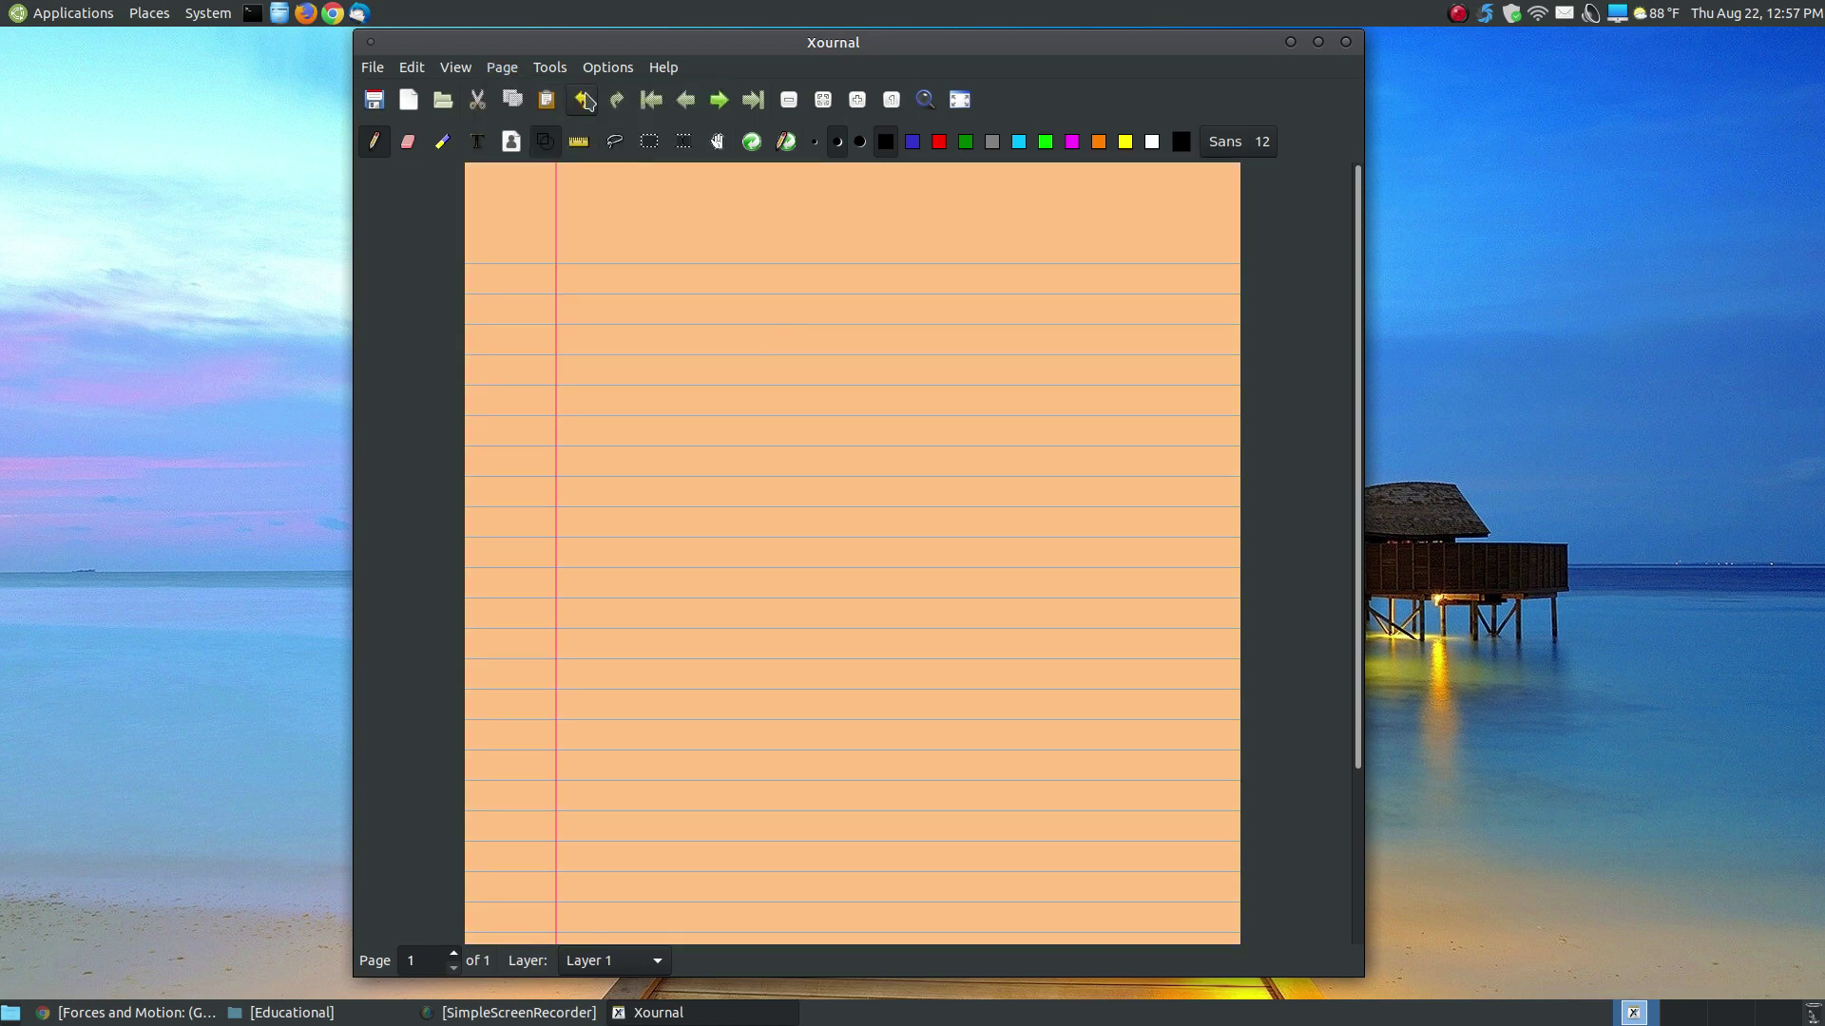
left_click(502, 67)
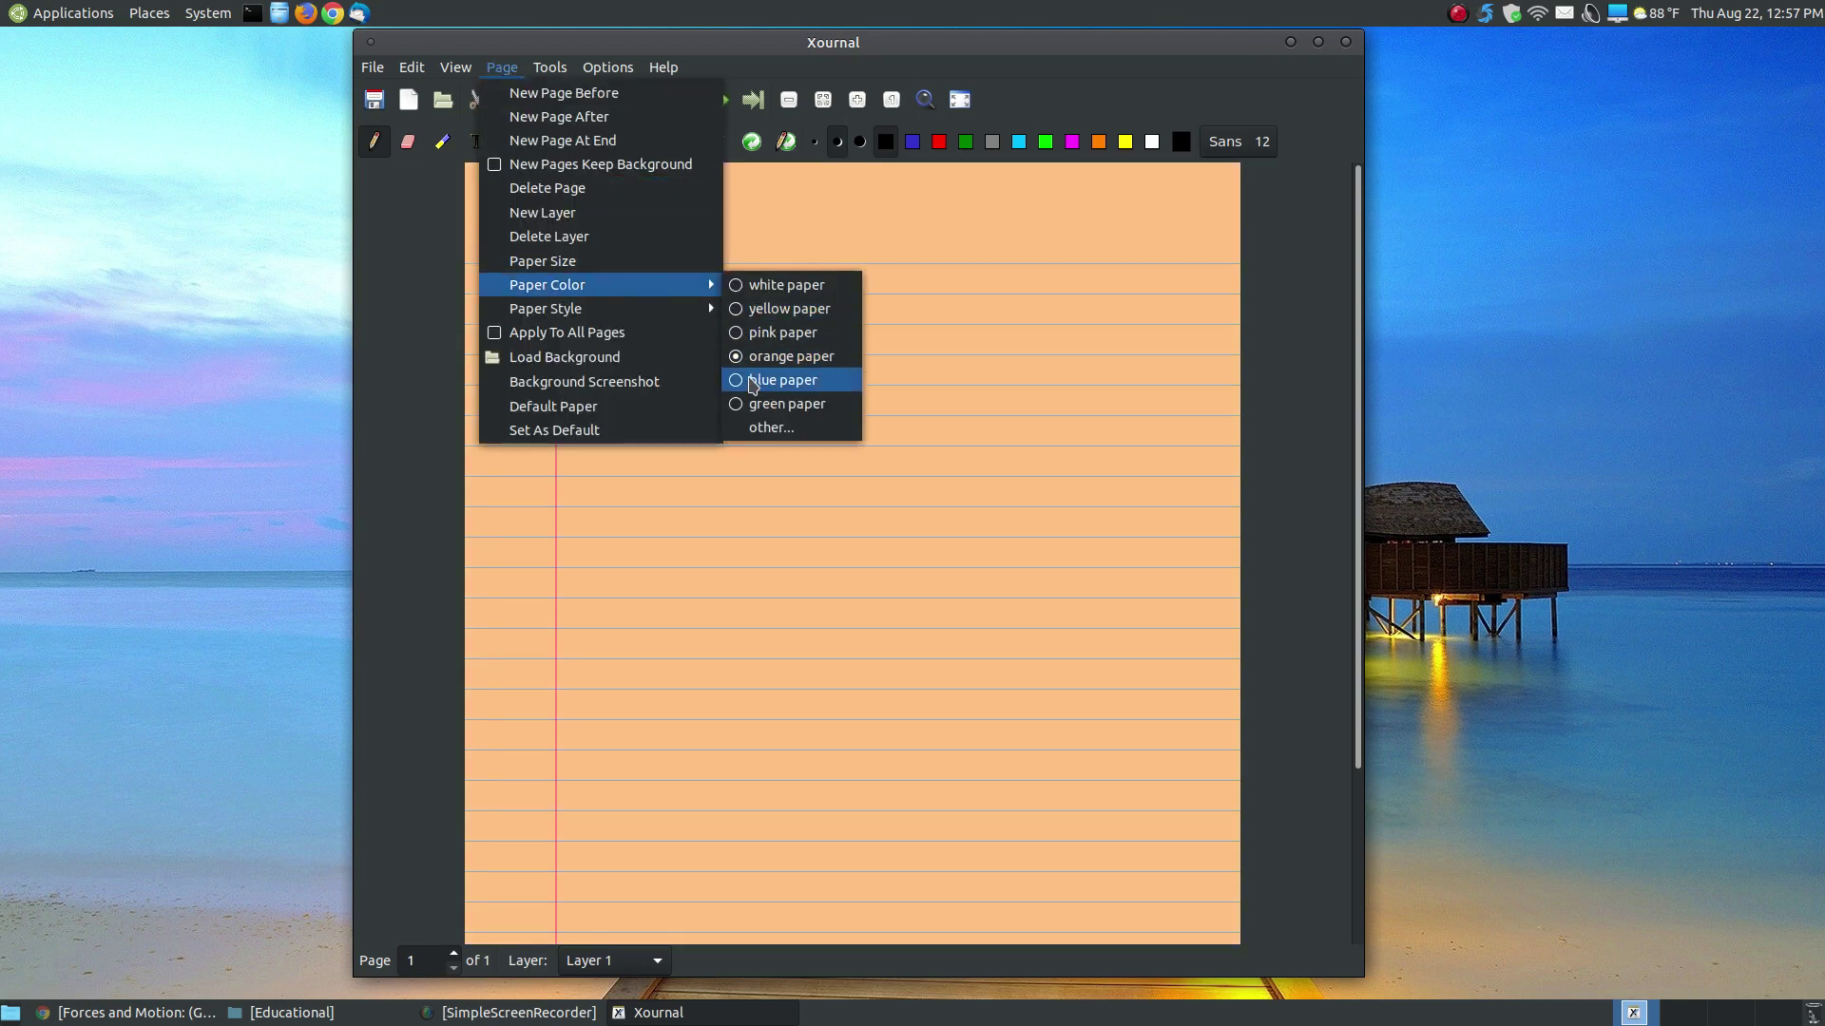
left_click(781, 380)
left_click(507, 68)
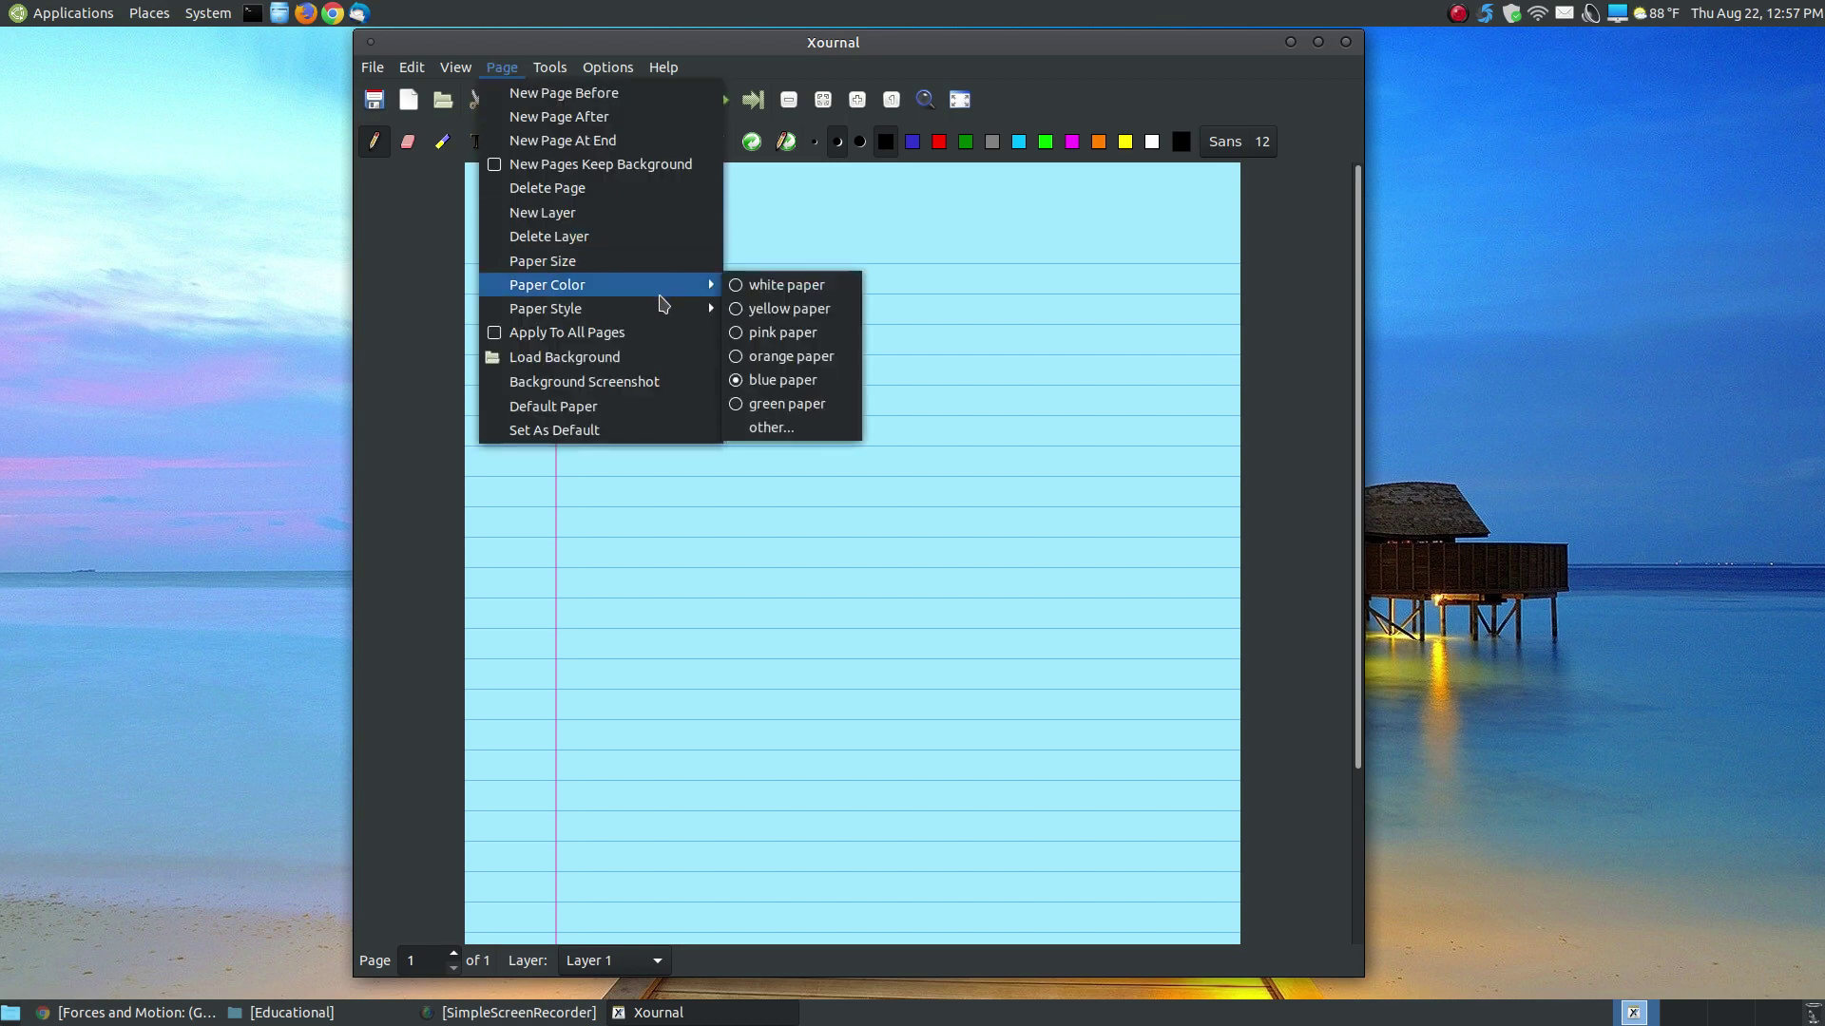
mouse_move(651, 287)
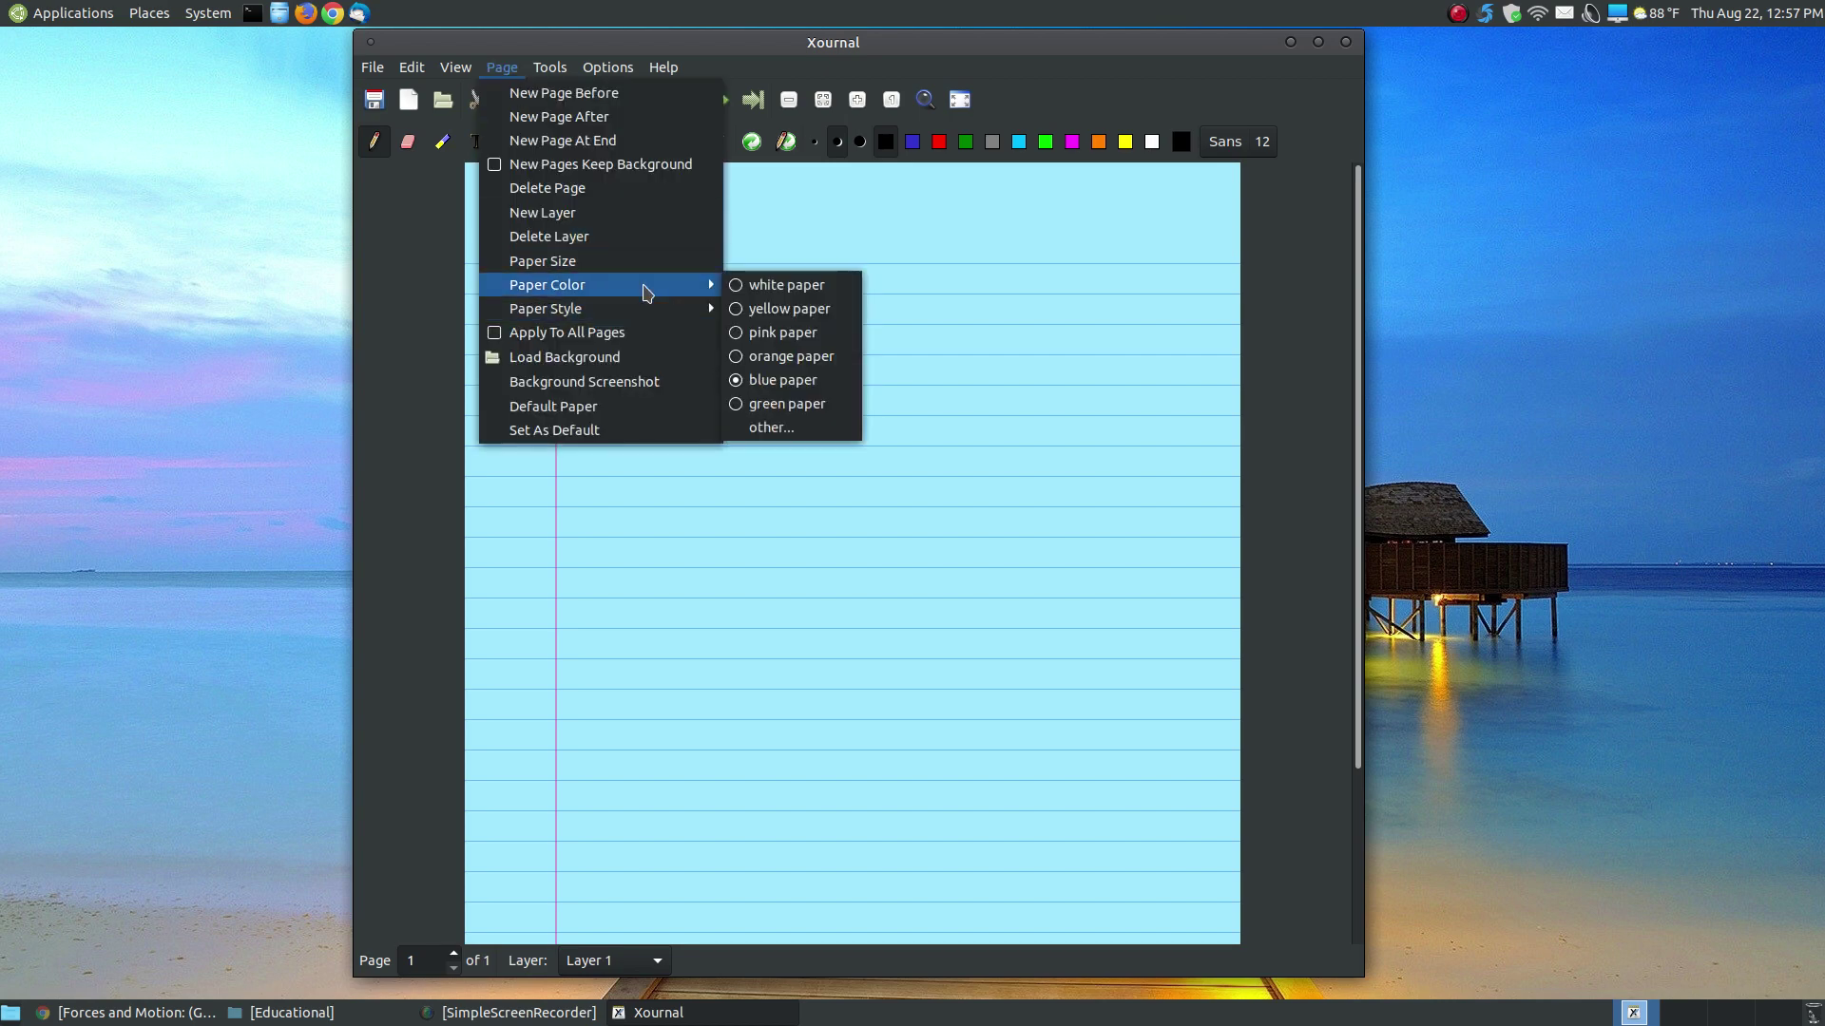
left_click(755, 404)
Accept the custom paper colour picker unchanged, then return the paper to white.
left_click(510, 74)
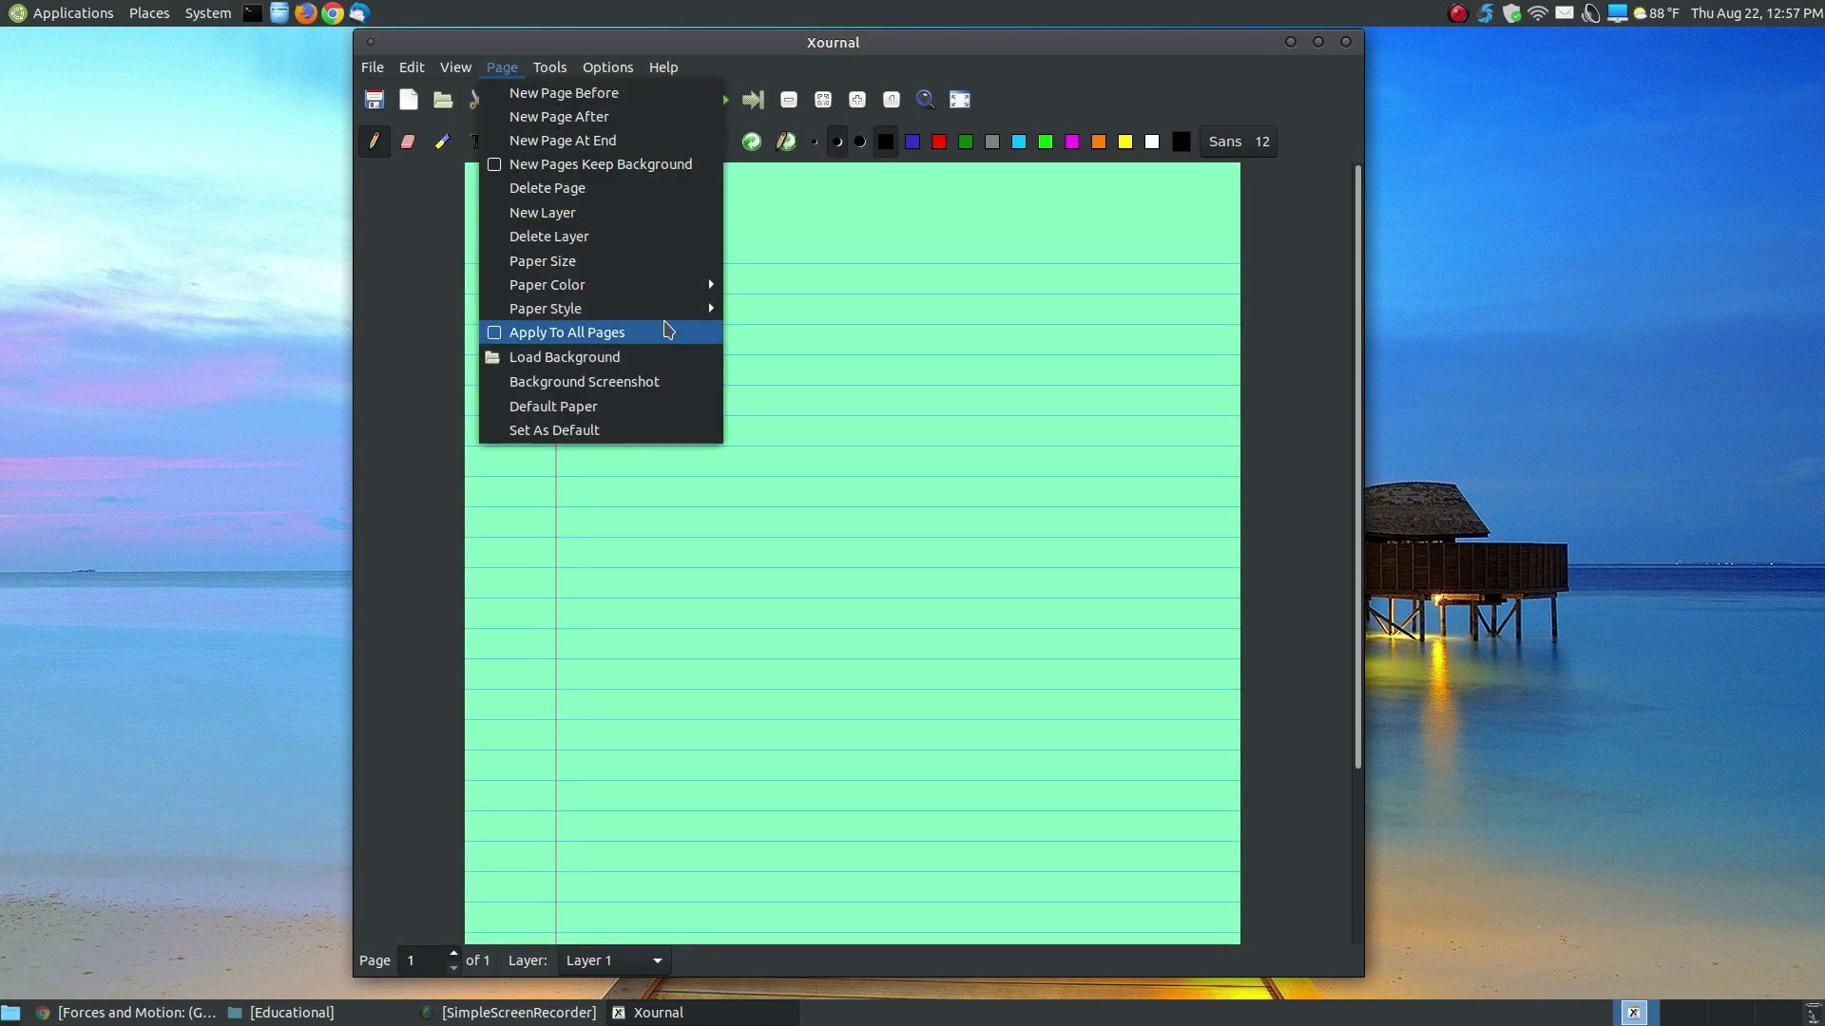
mouse_move(708, 285)
left_click(770, 426)
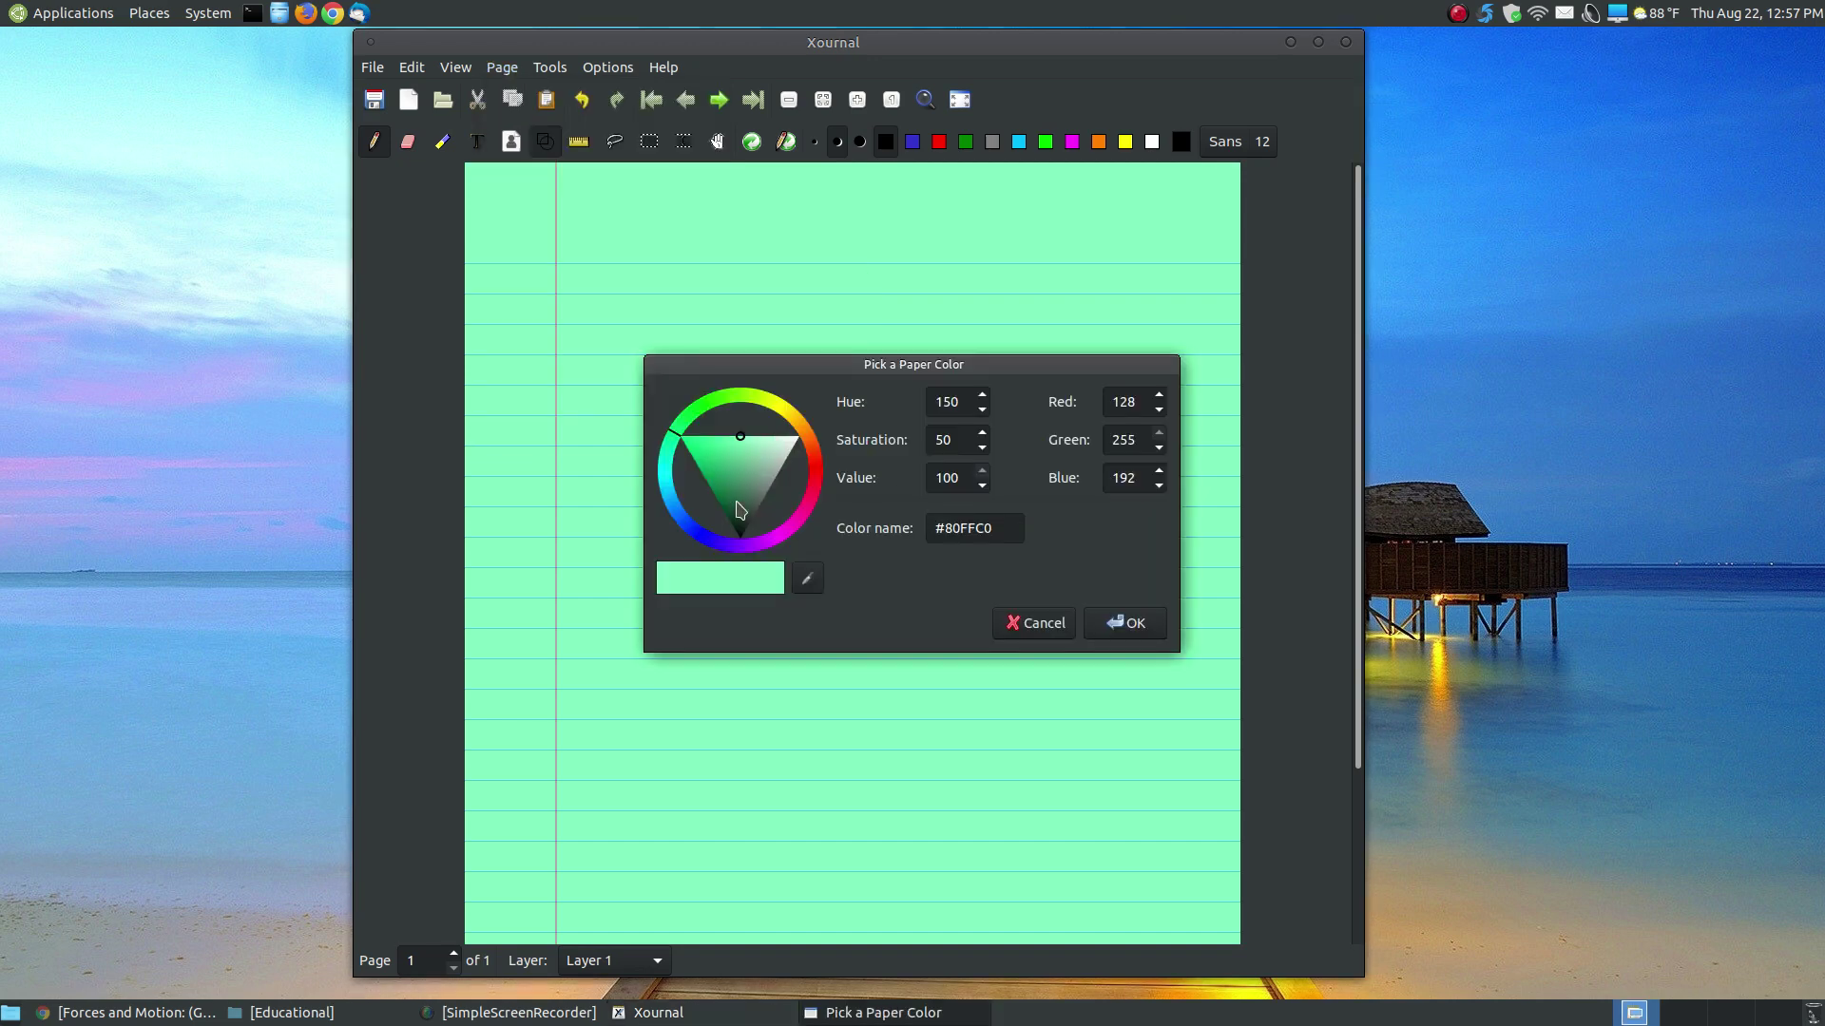
left_click(1125, 625)
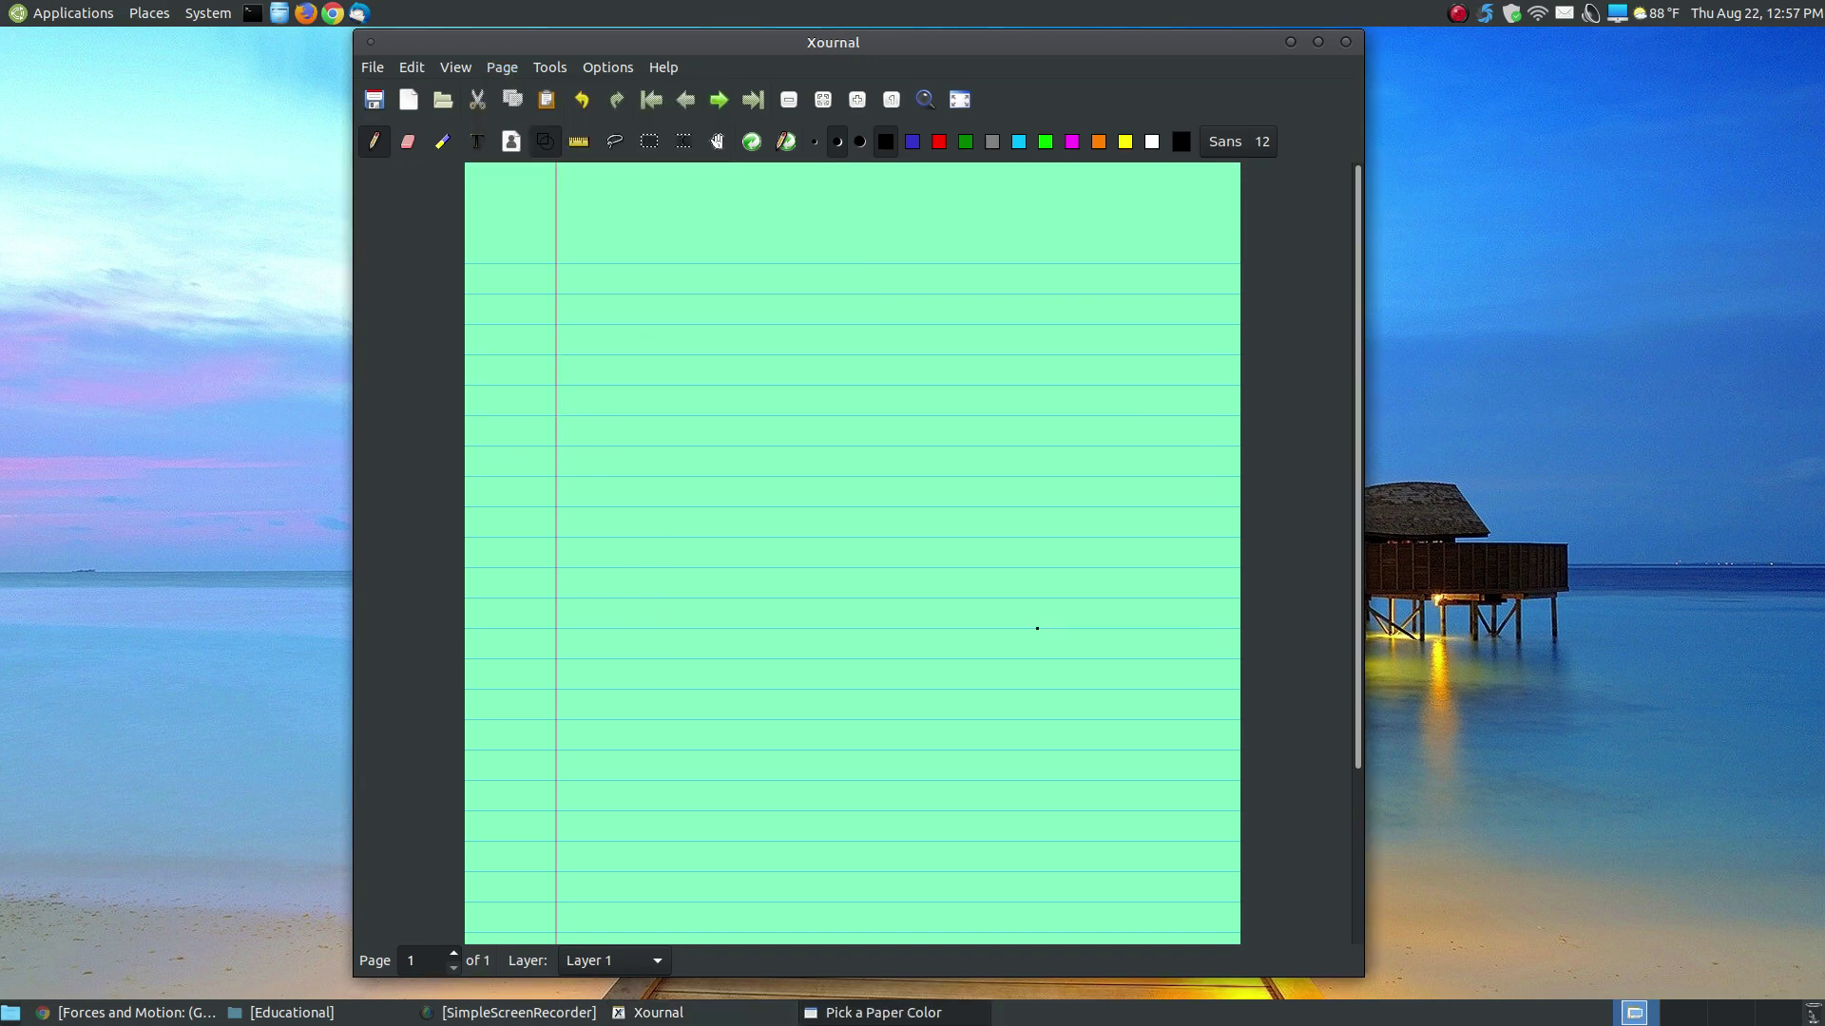
left_click(523, 69)
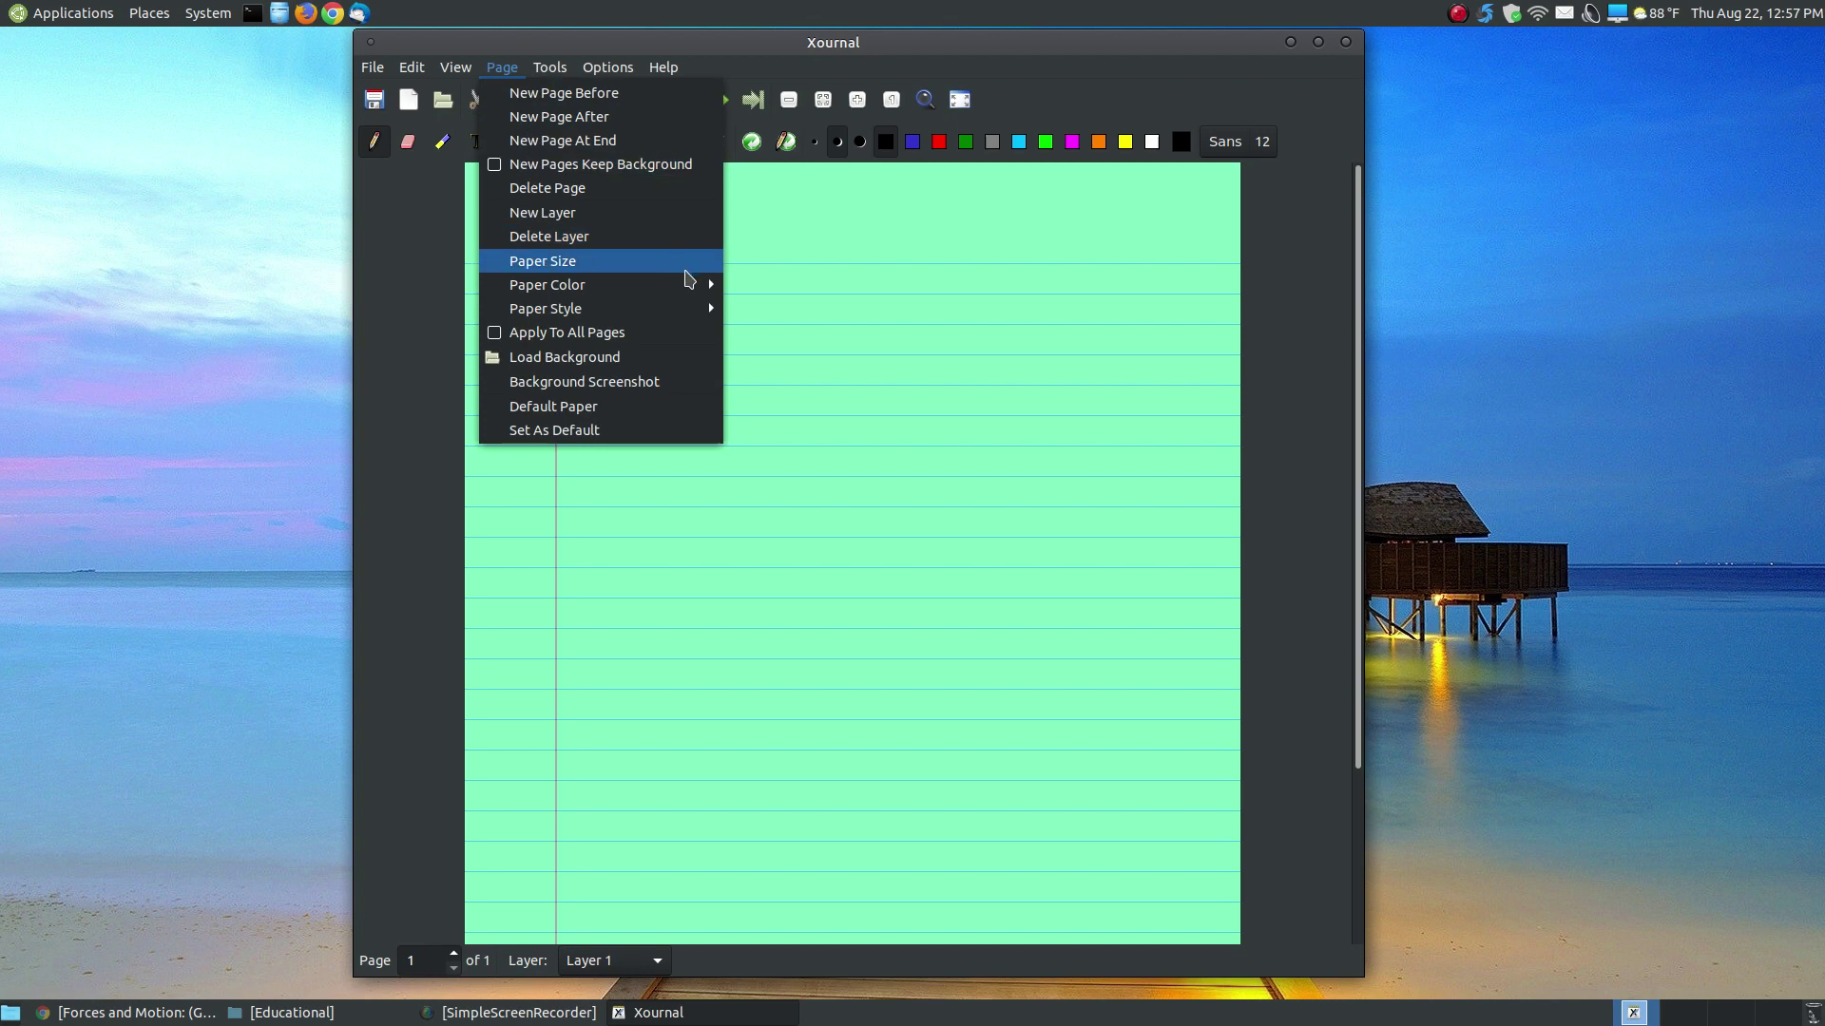
mouse_move(698, 285)
left_click(765, 285)
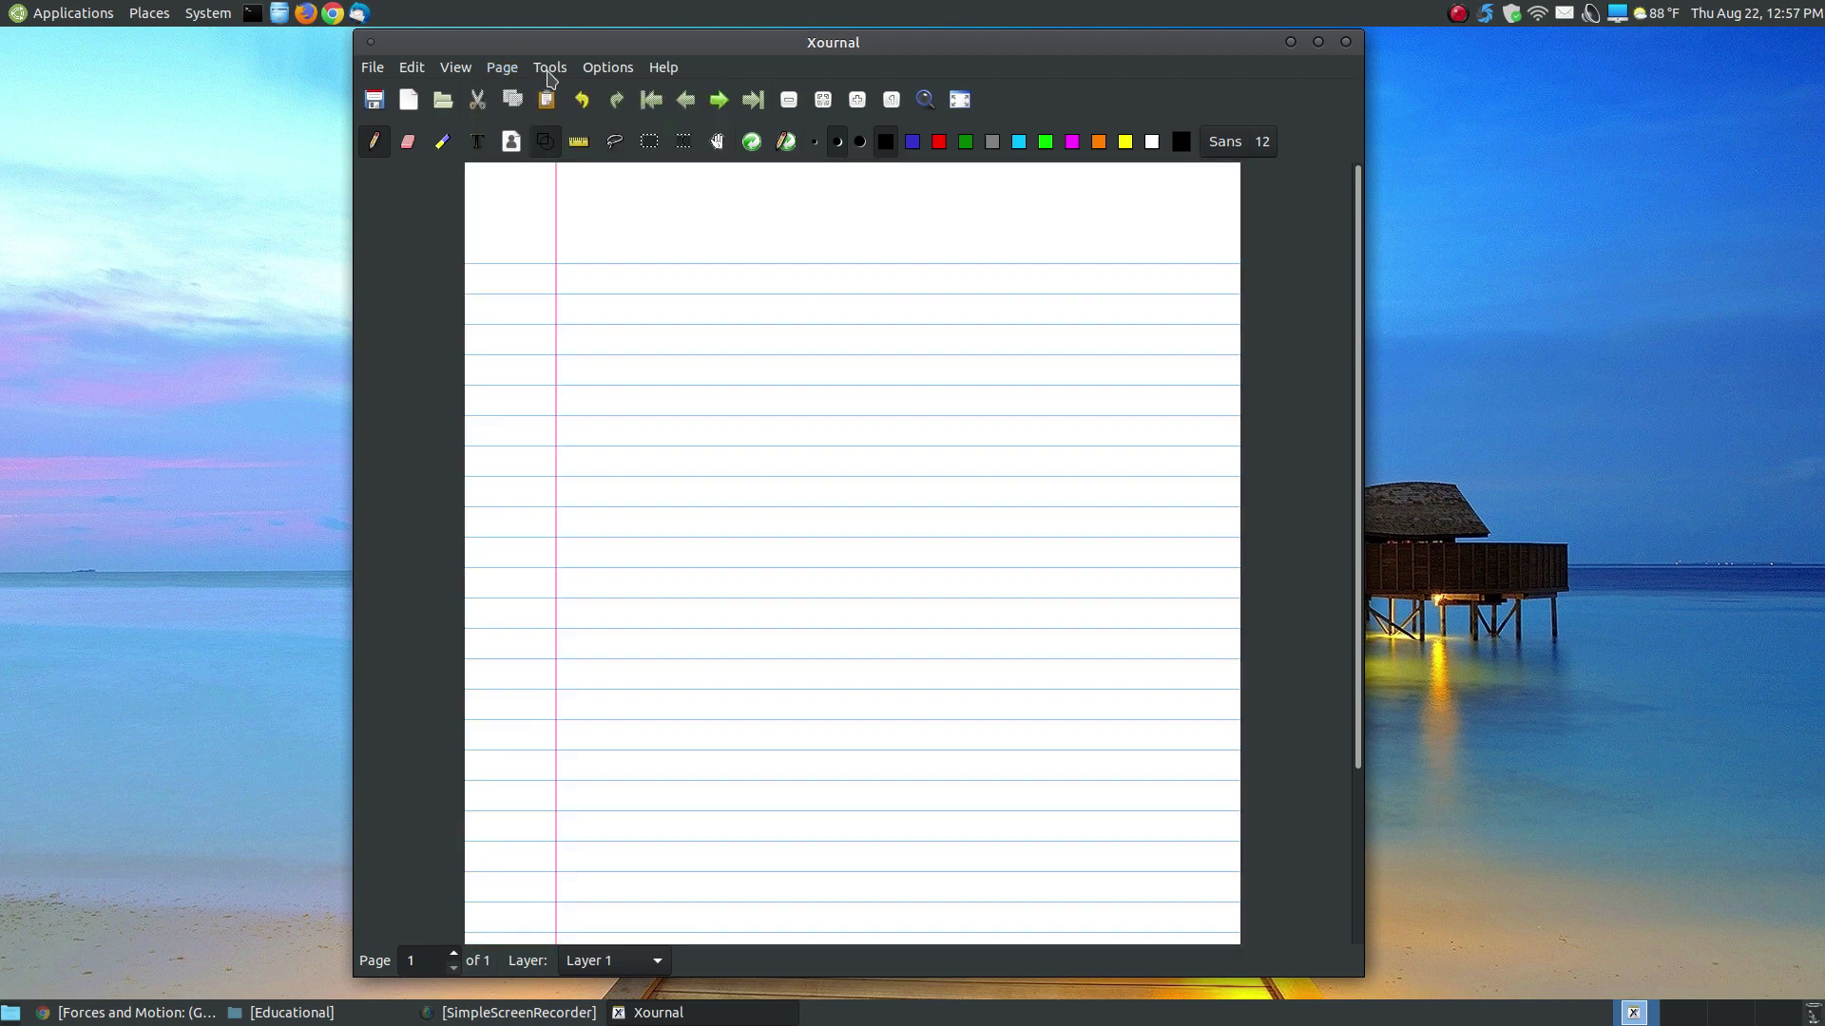
Browse the View and Page menus, then pen a horizontal line and handwrite a first name below it.
left_click(461, 69)
mouse_move(496, 74)
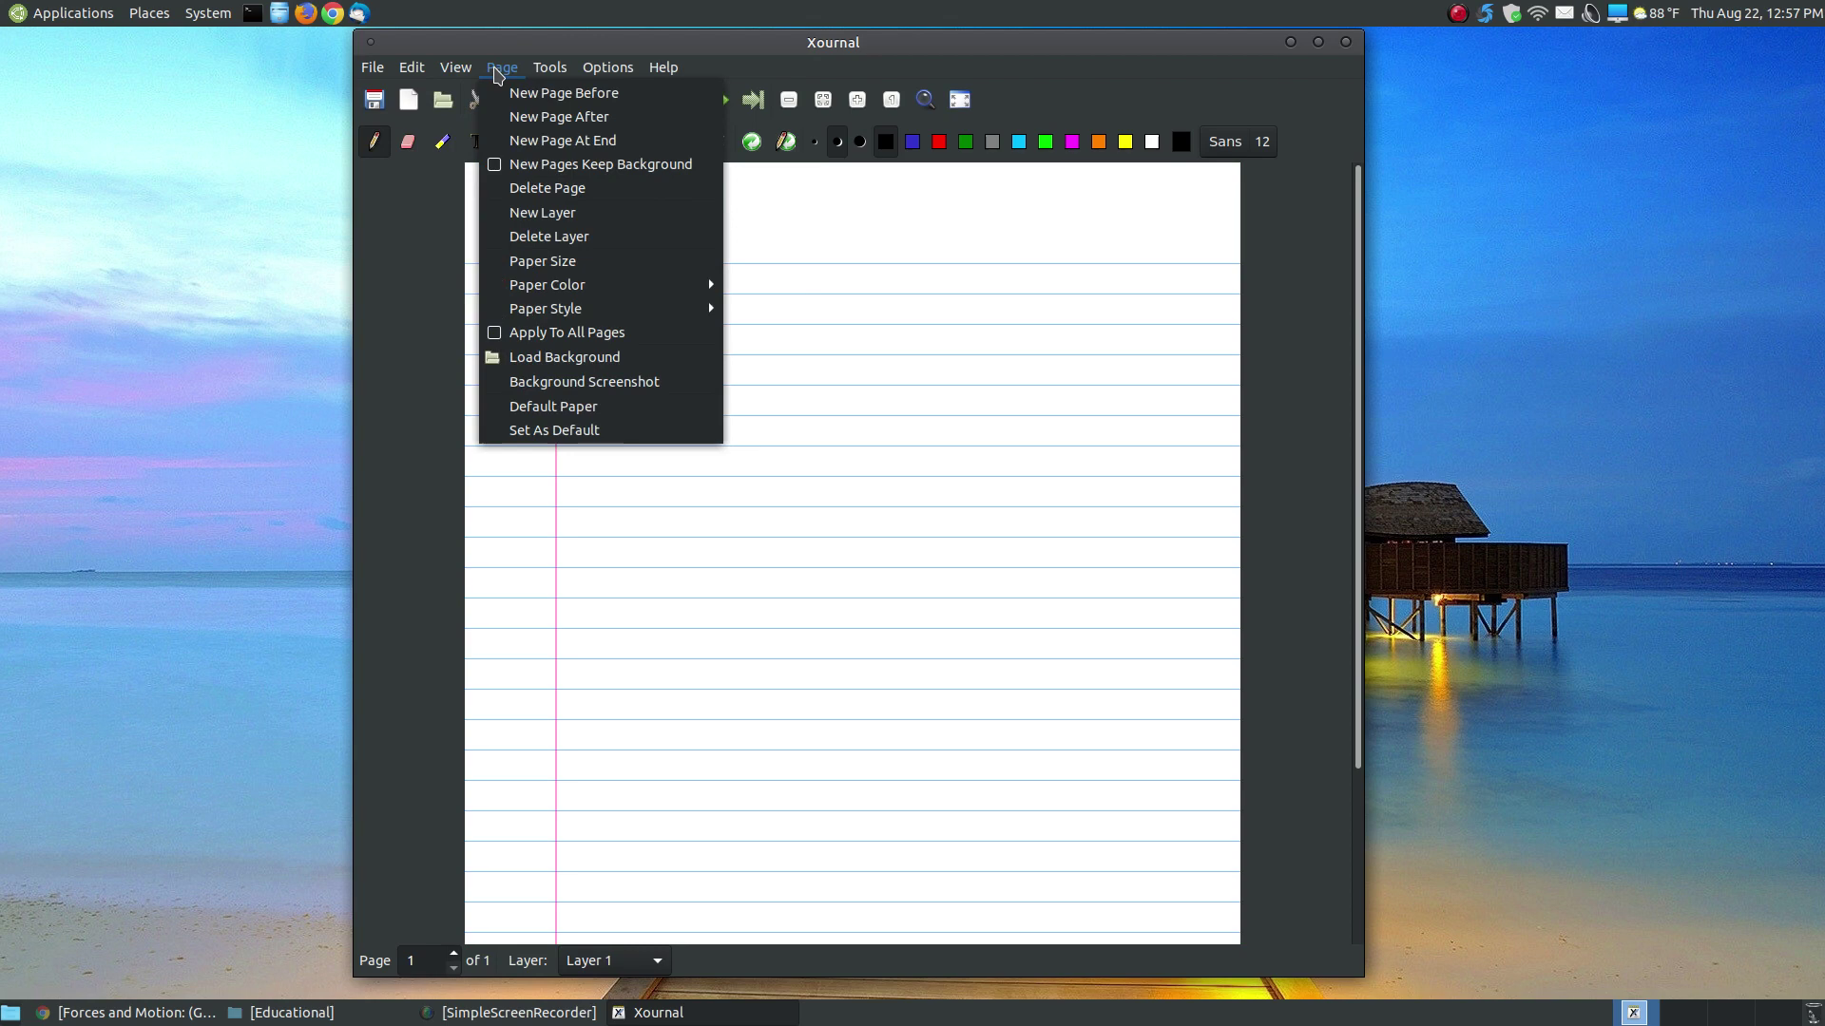
left_click(497, 74)
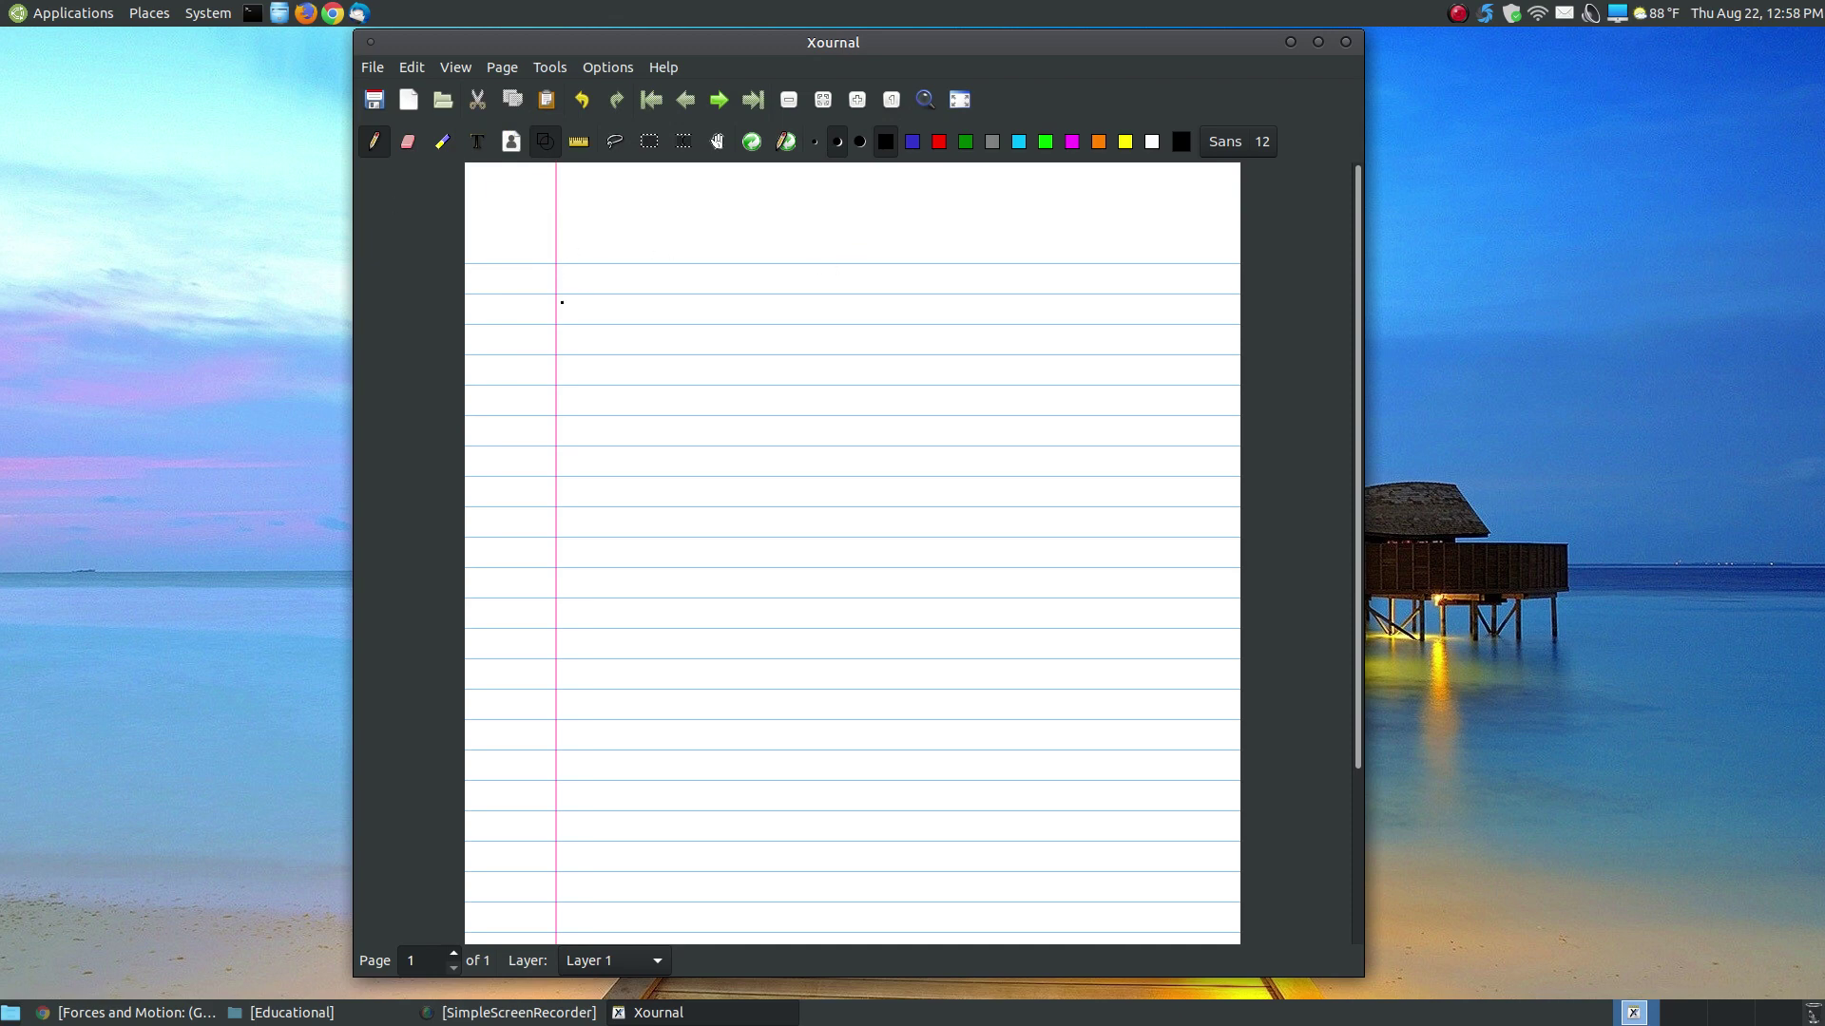
mouse_move(617, 275)
left_mouse_down()
mouse_move(790, 275)
mouse_move(766, 365)
mouse_move(756, 323)
left_mouse_up()
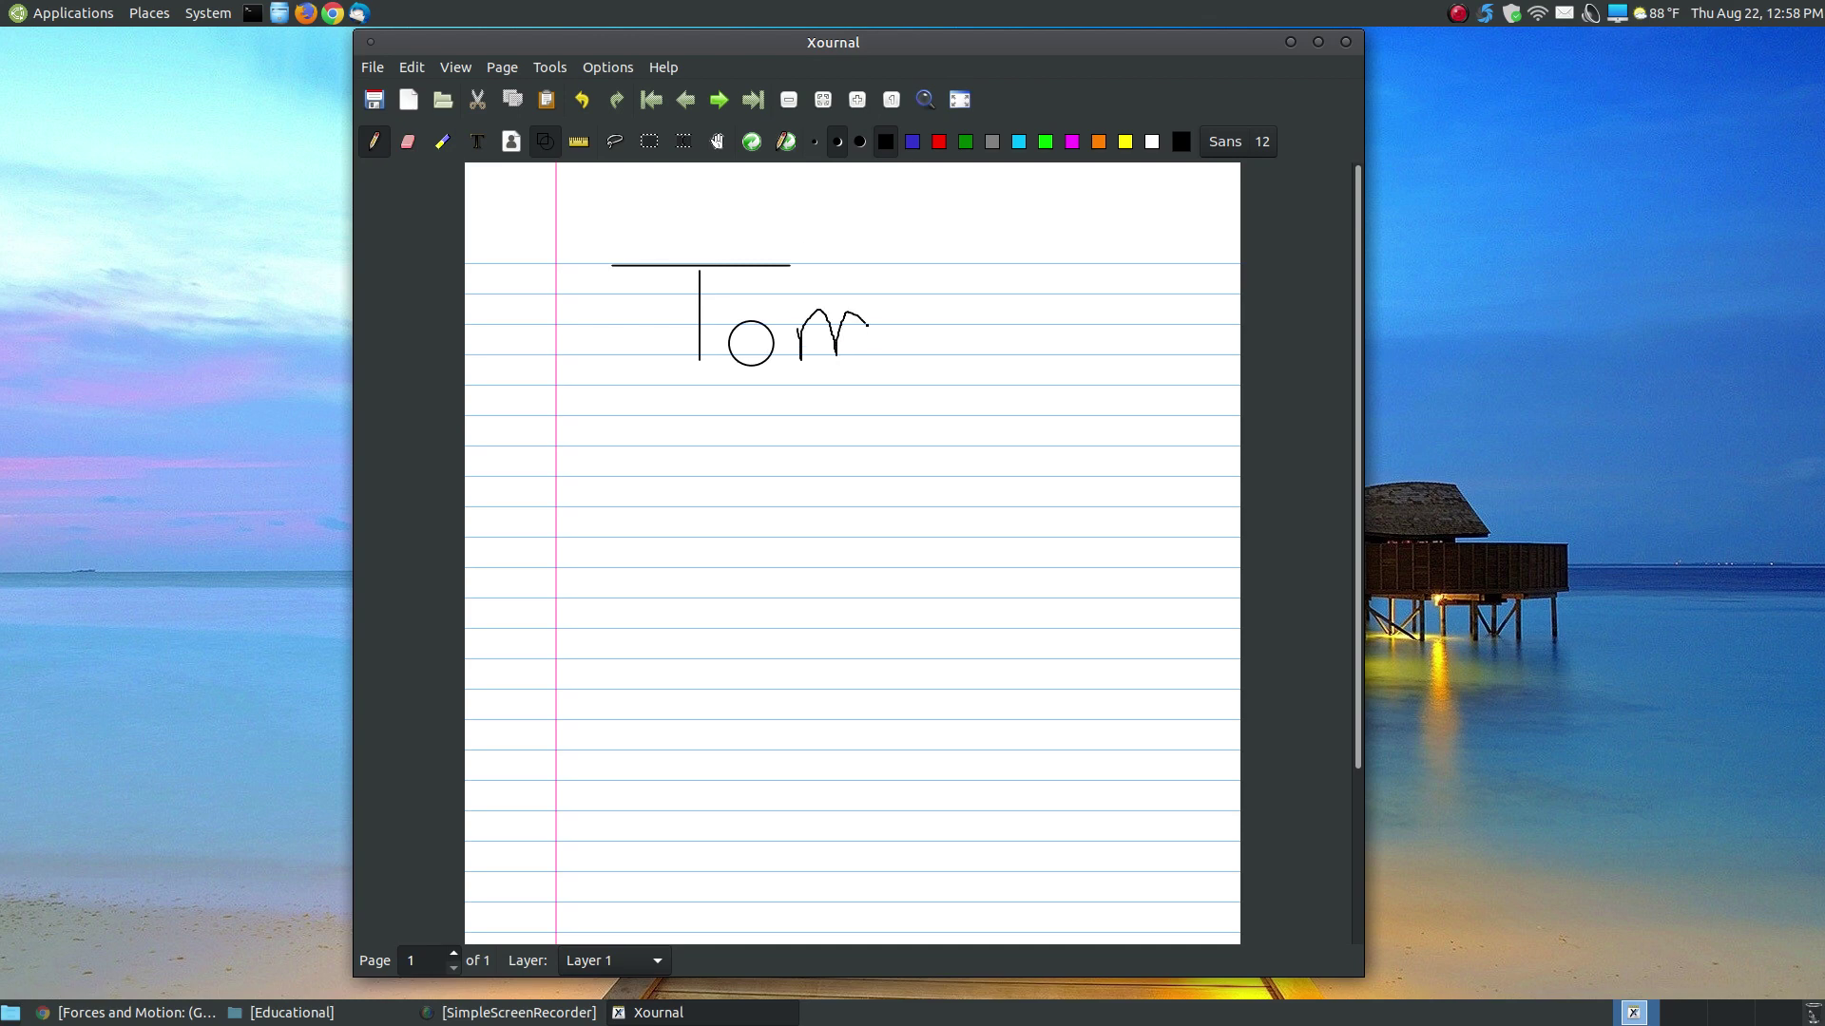
left_click_drag(902, 316, 904, 328)
left_click_drag(1033, 329, 1033, 473)
Start a text box below the handwriting with the Text tool at font size 36.
left_click(478, 142)
left_click(613, 506)
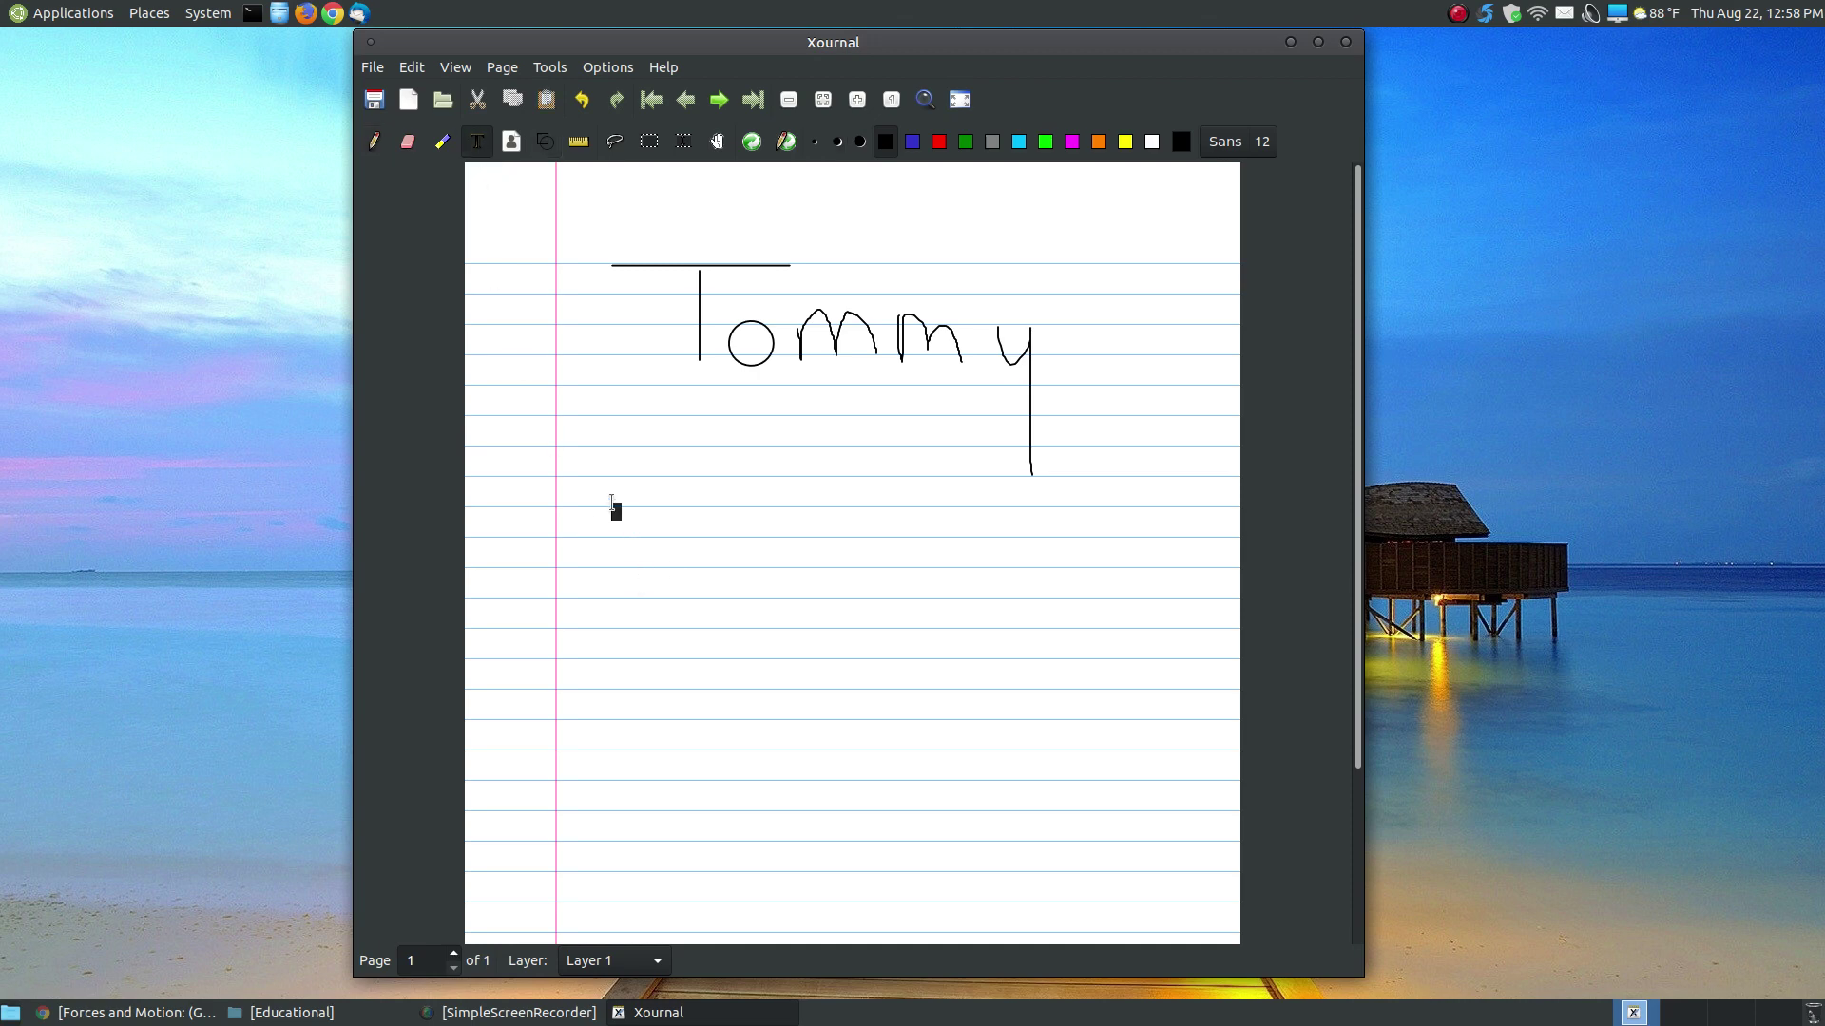
left_click(1240, 141)
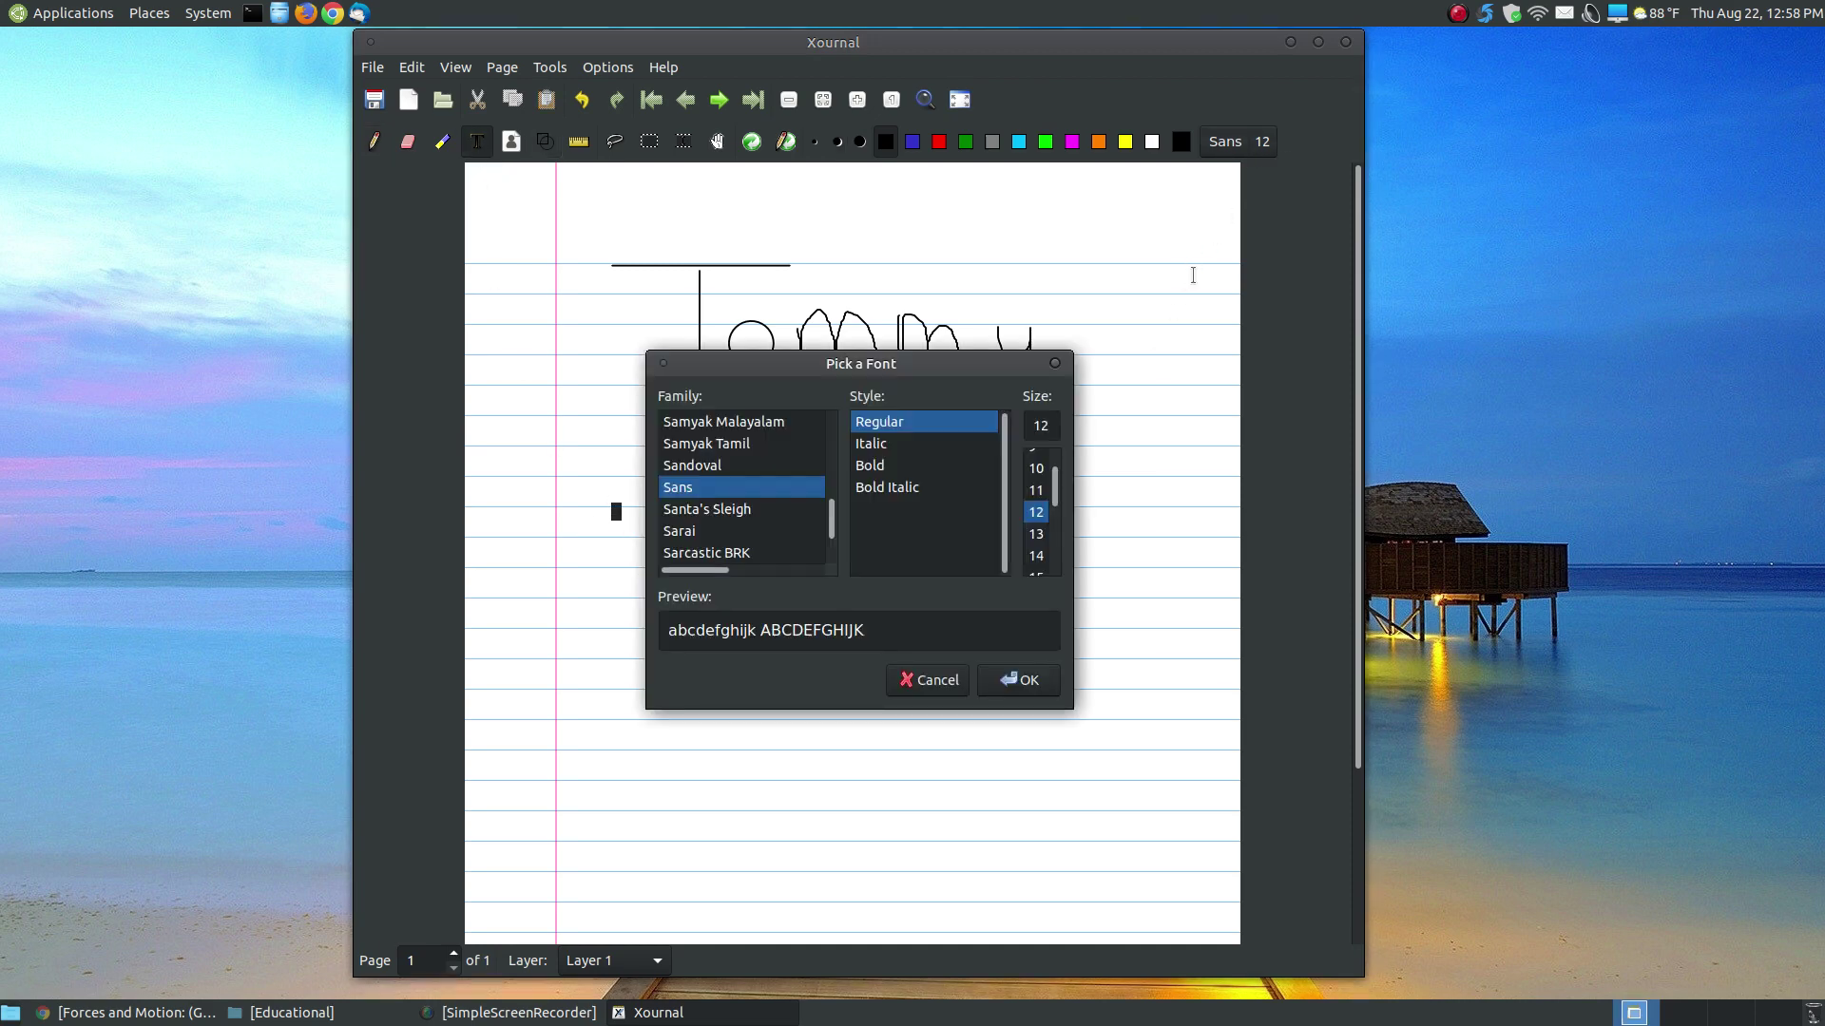
scroll(1038, 510, "down", 5)
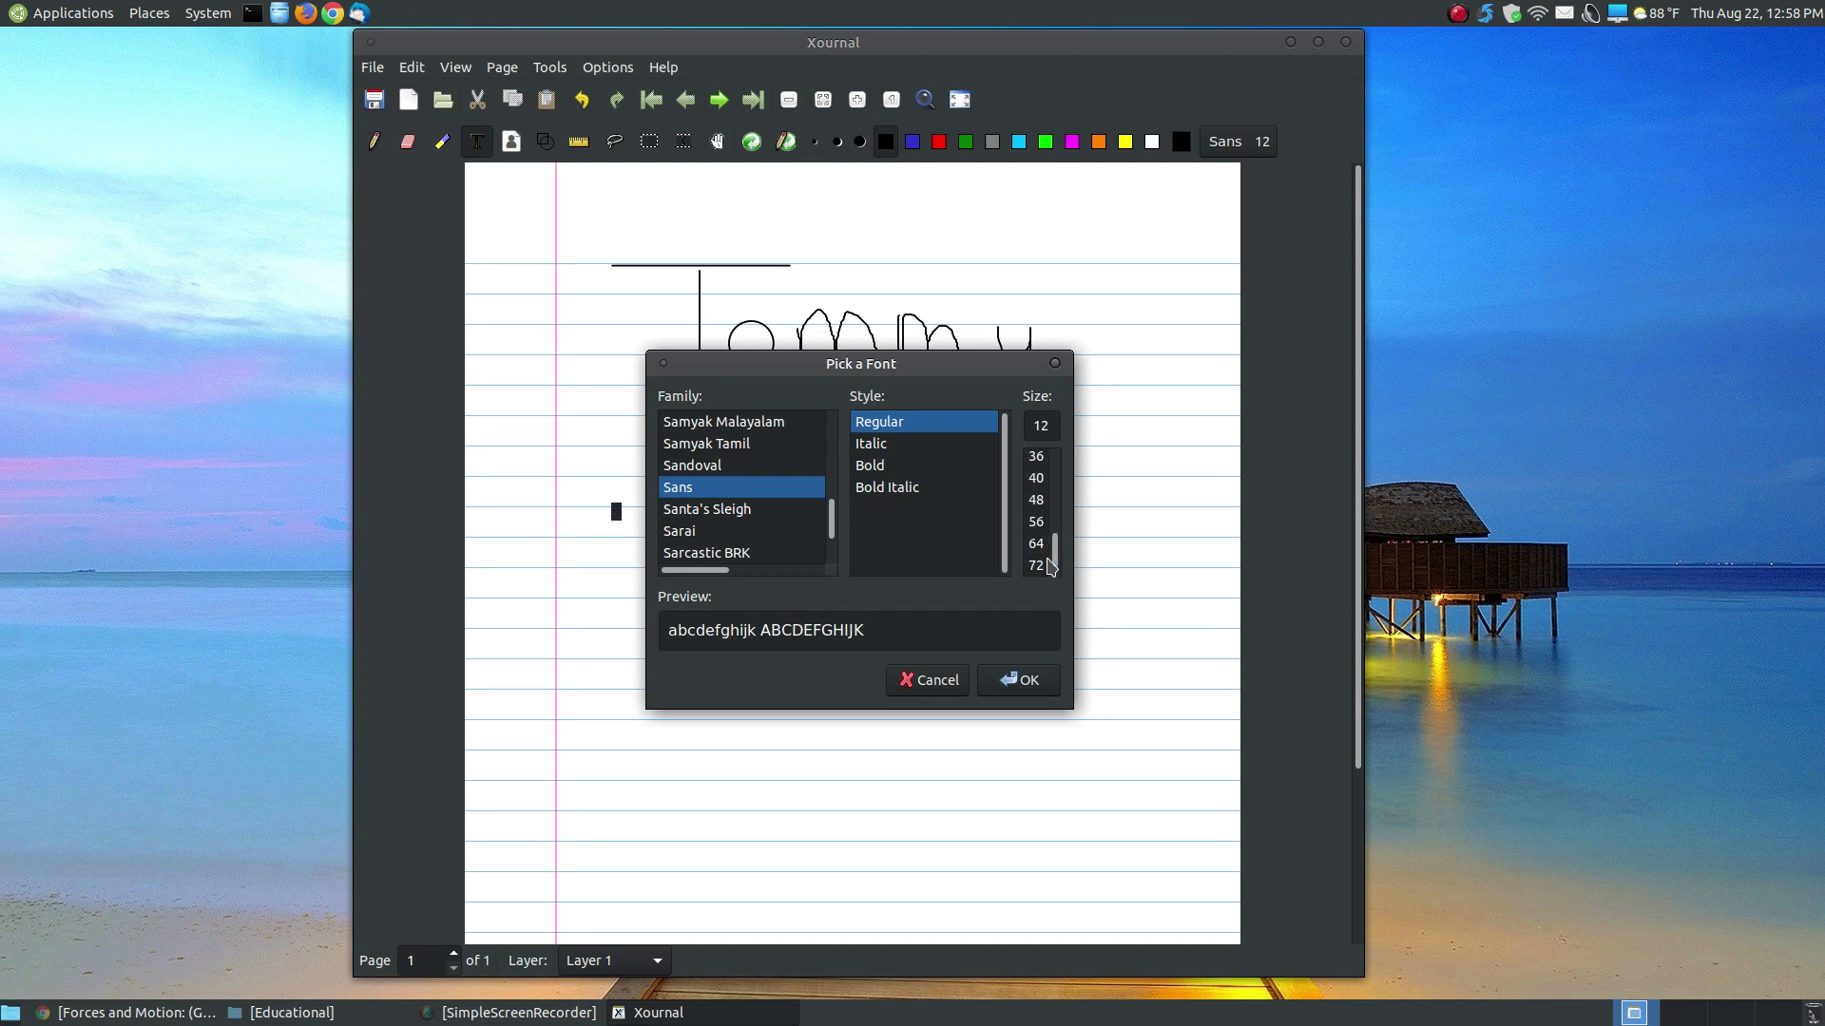
left_click(1036, 458)
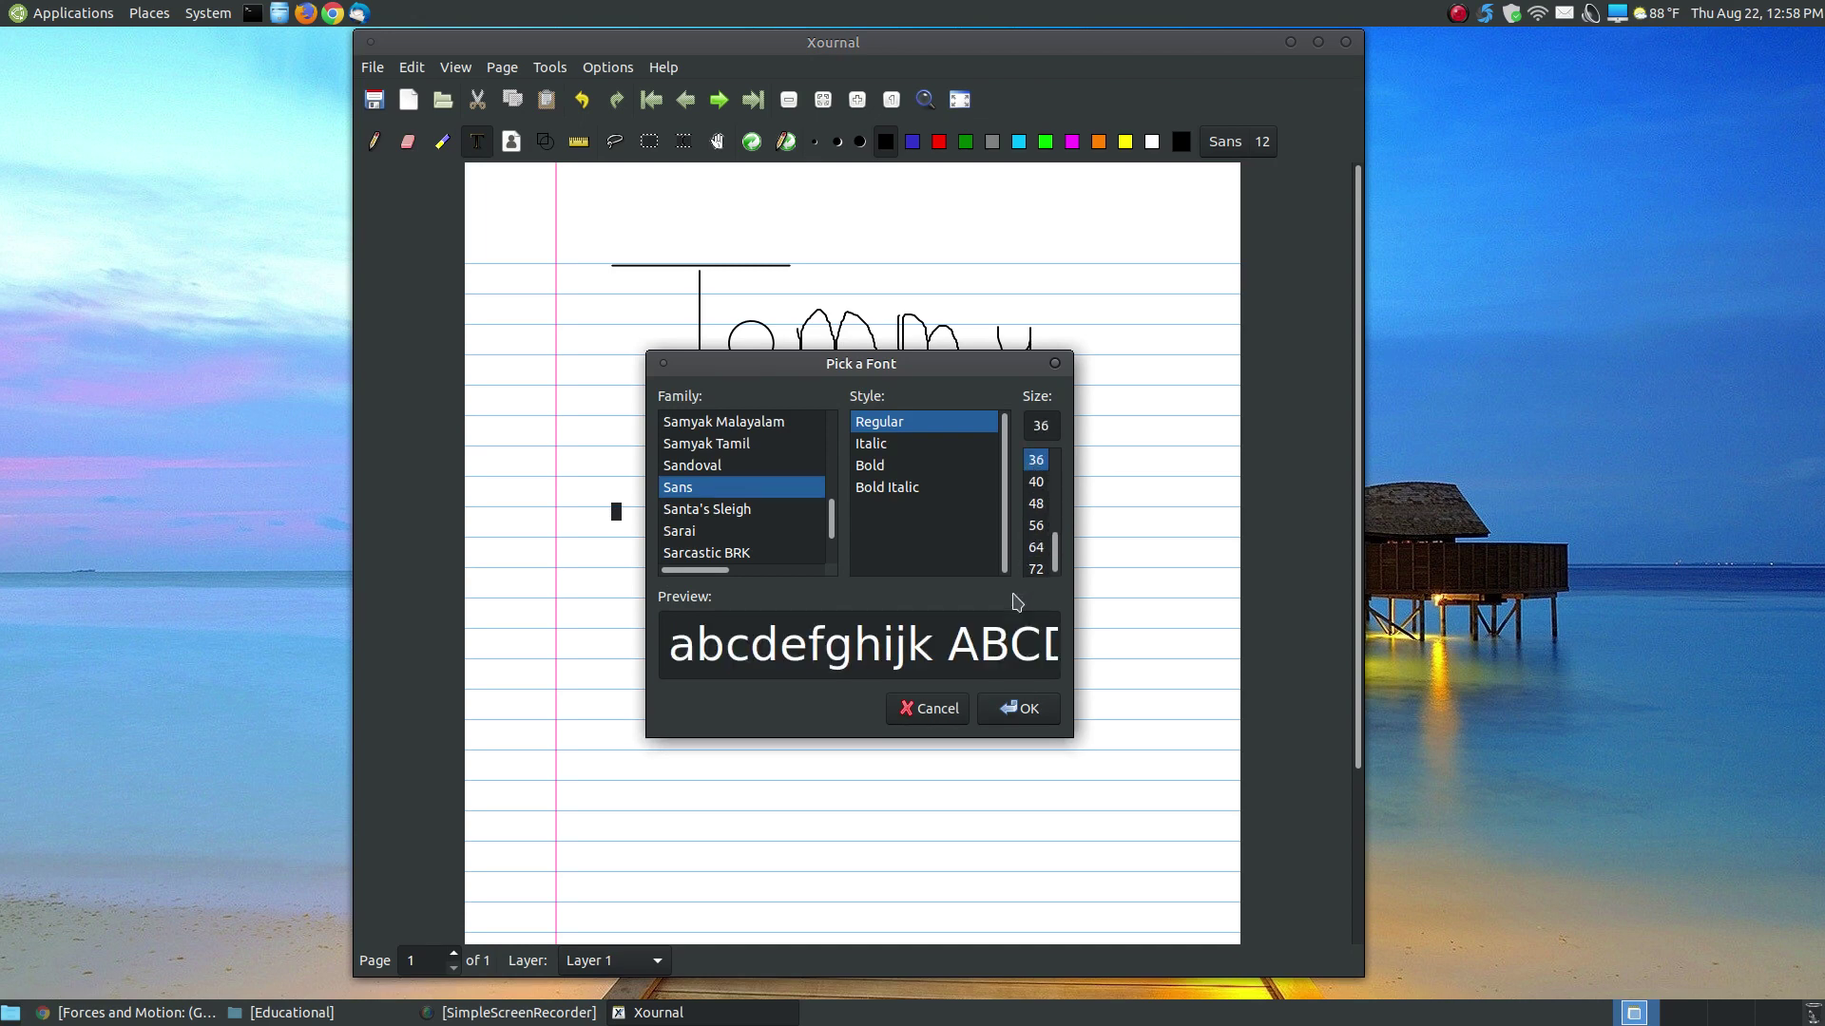
left_click(1032, 714)
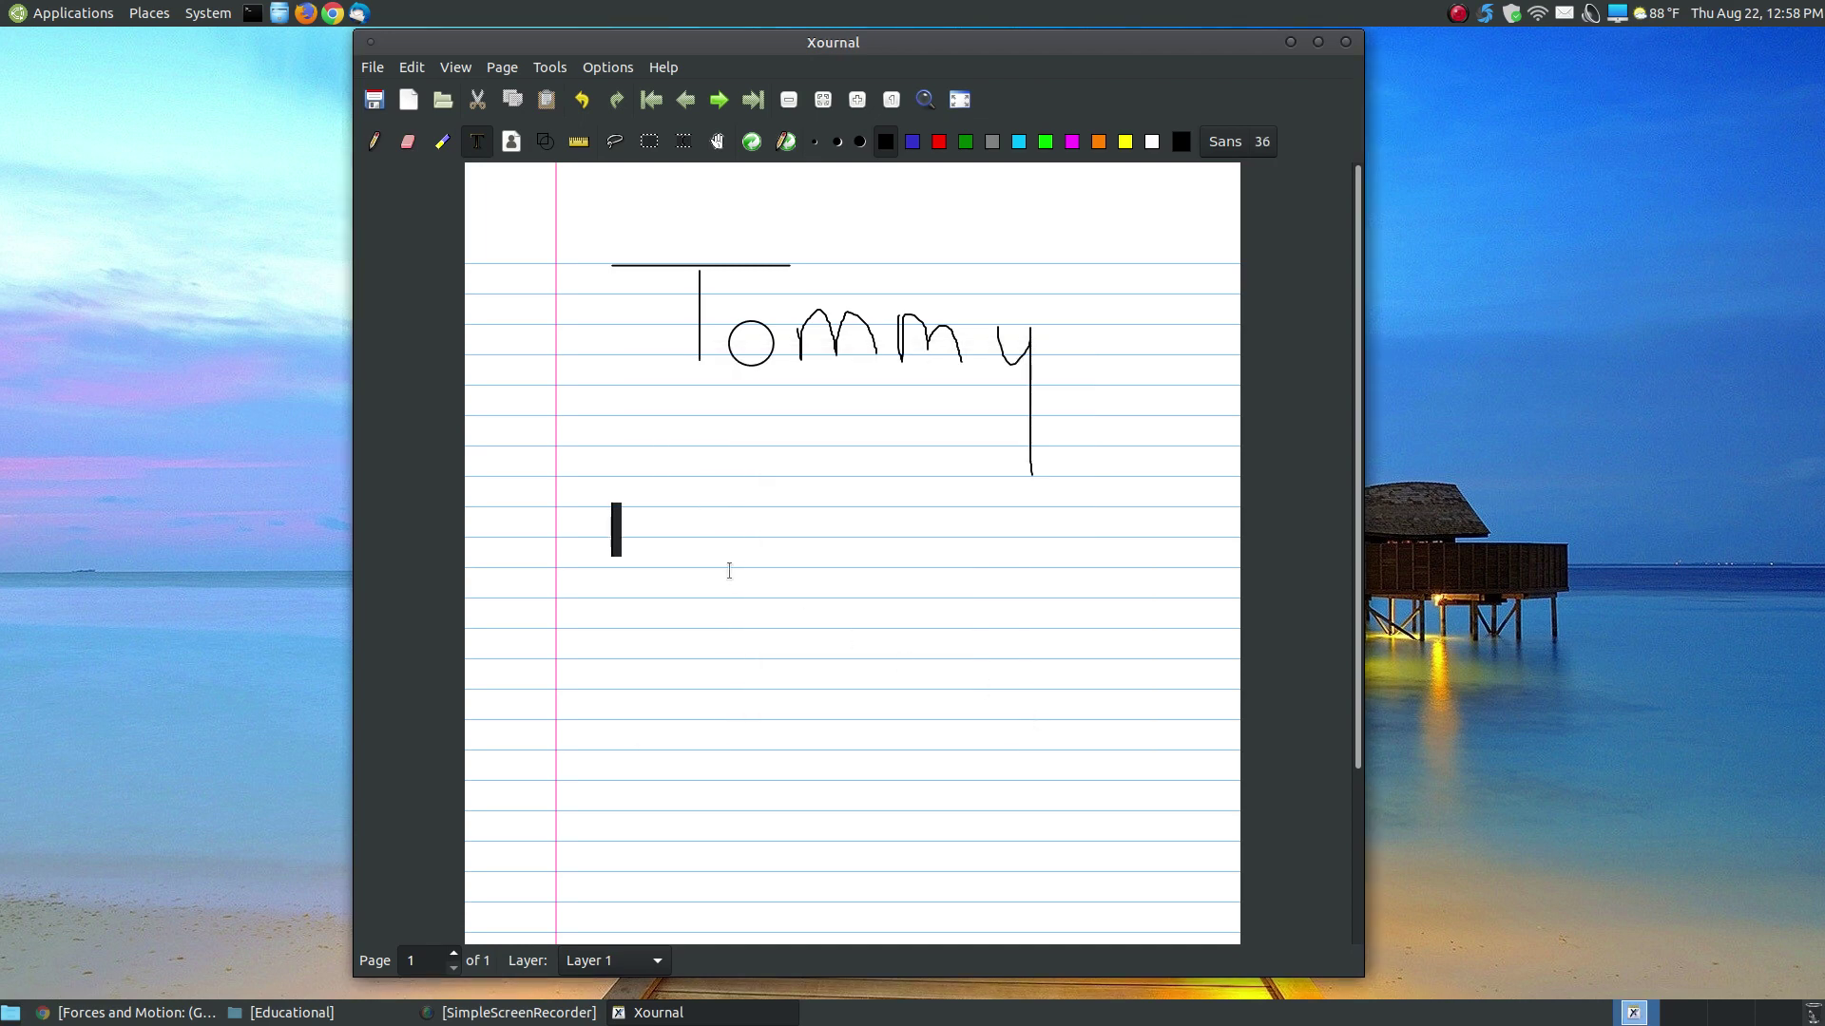
Type the first name as Sans 36 text, commit it, and close the font picker unchanged.
type("Tommy")
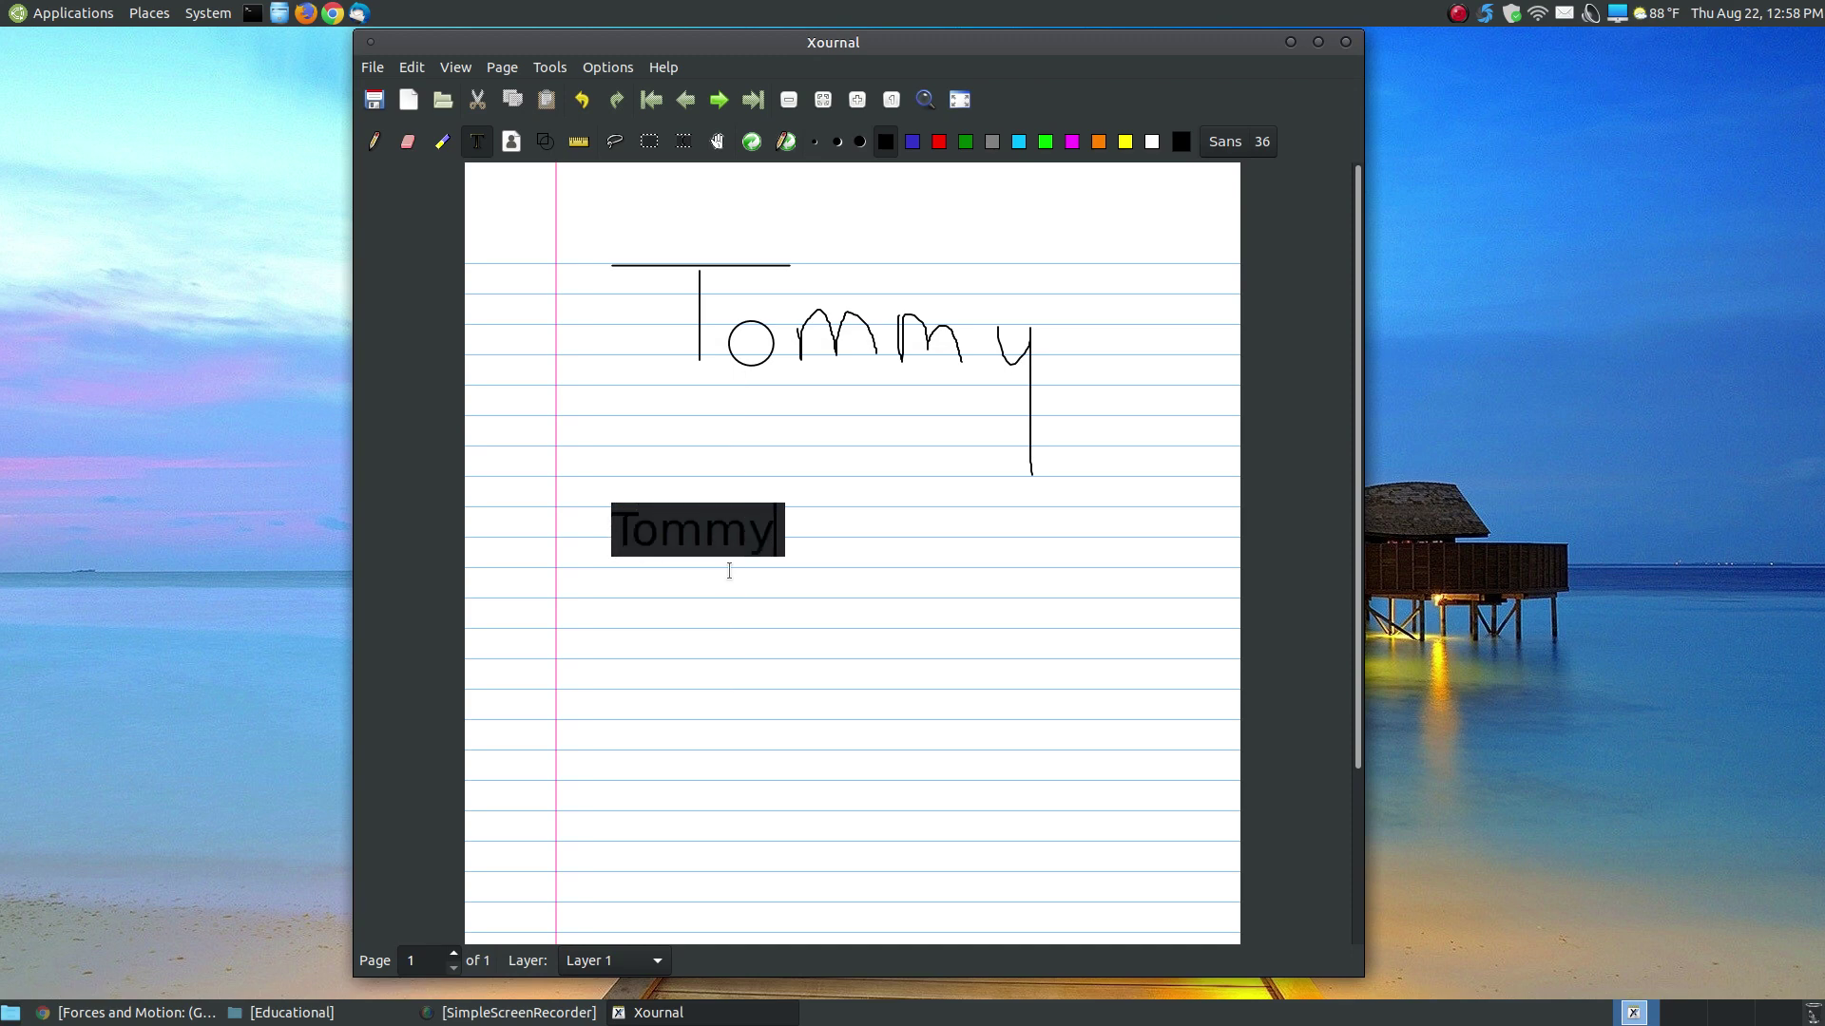
left_click(730, 608)
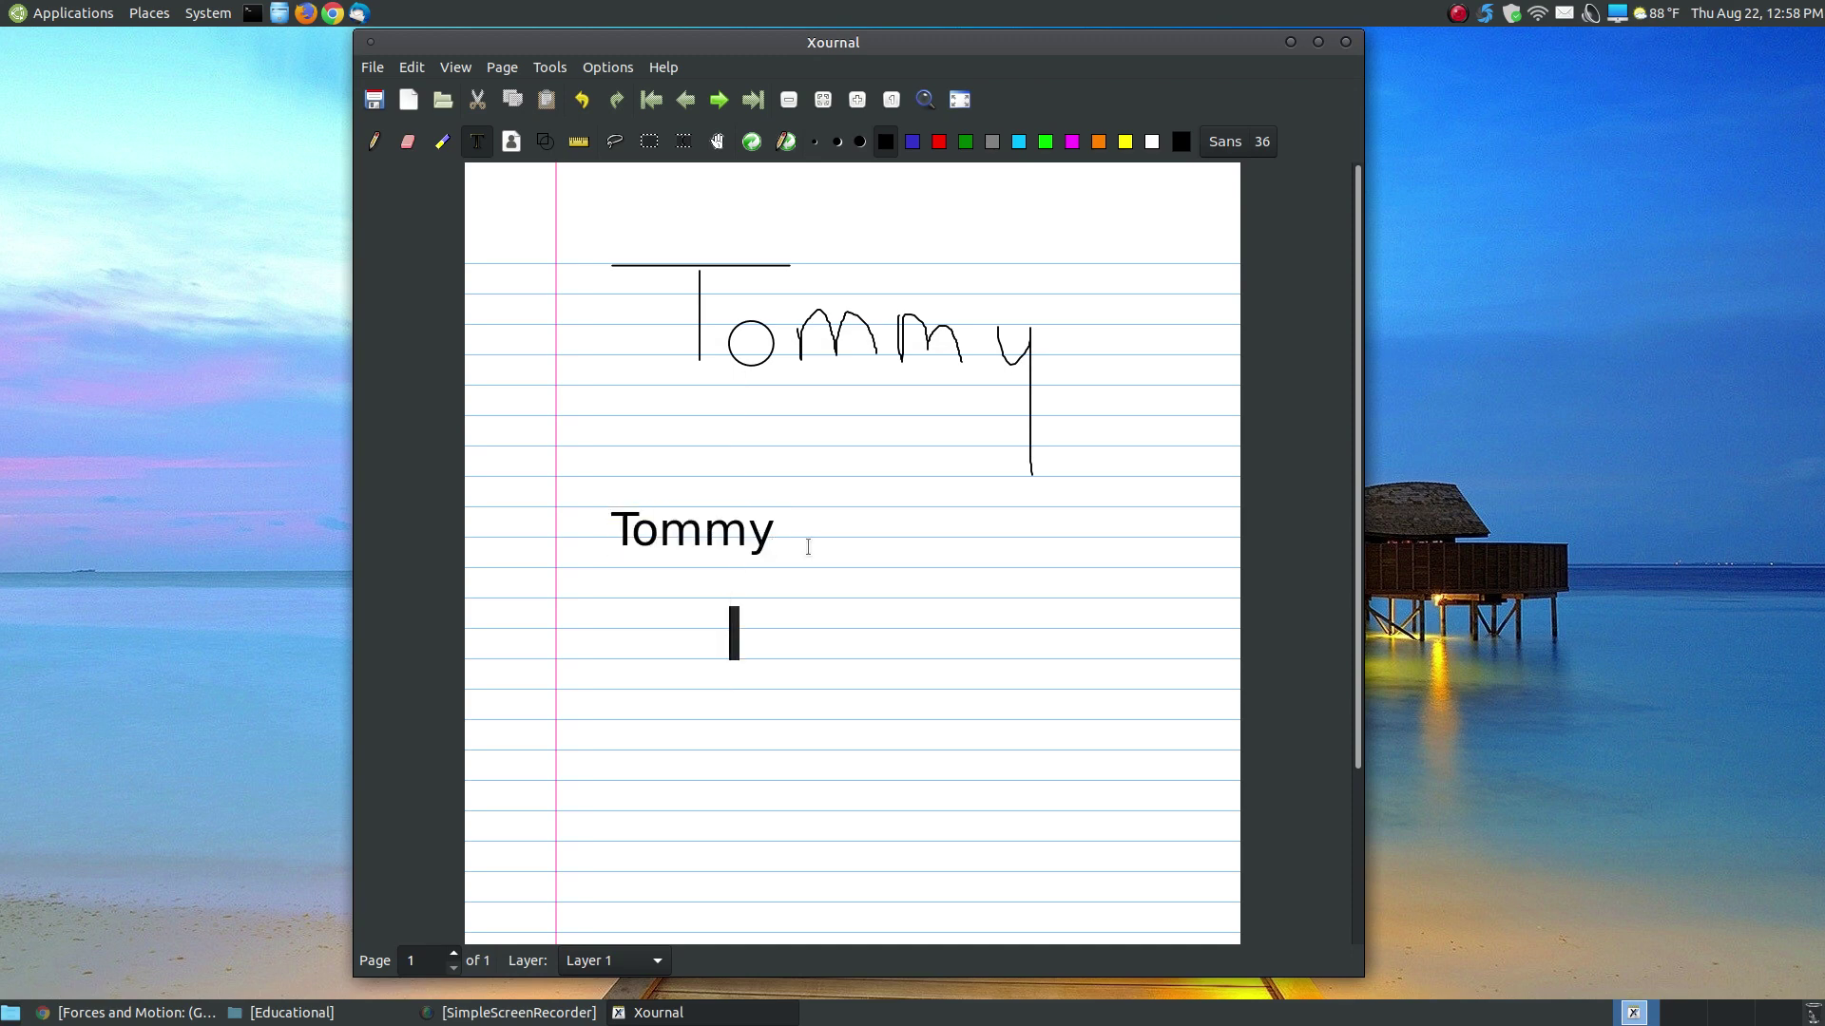
left_click(1269, 143)
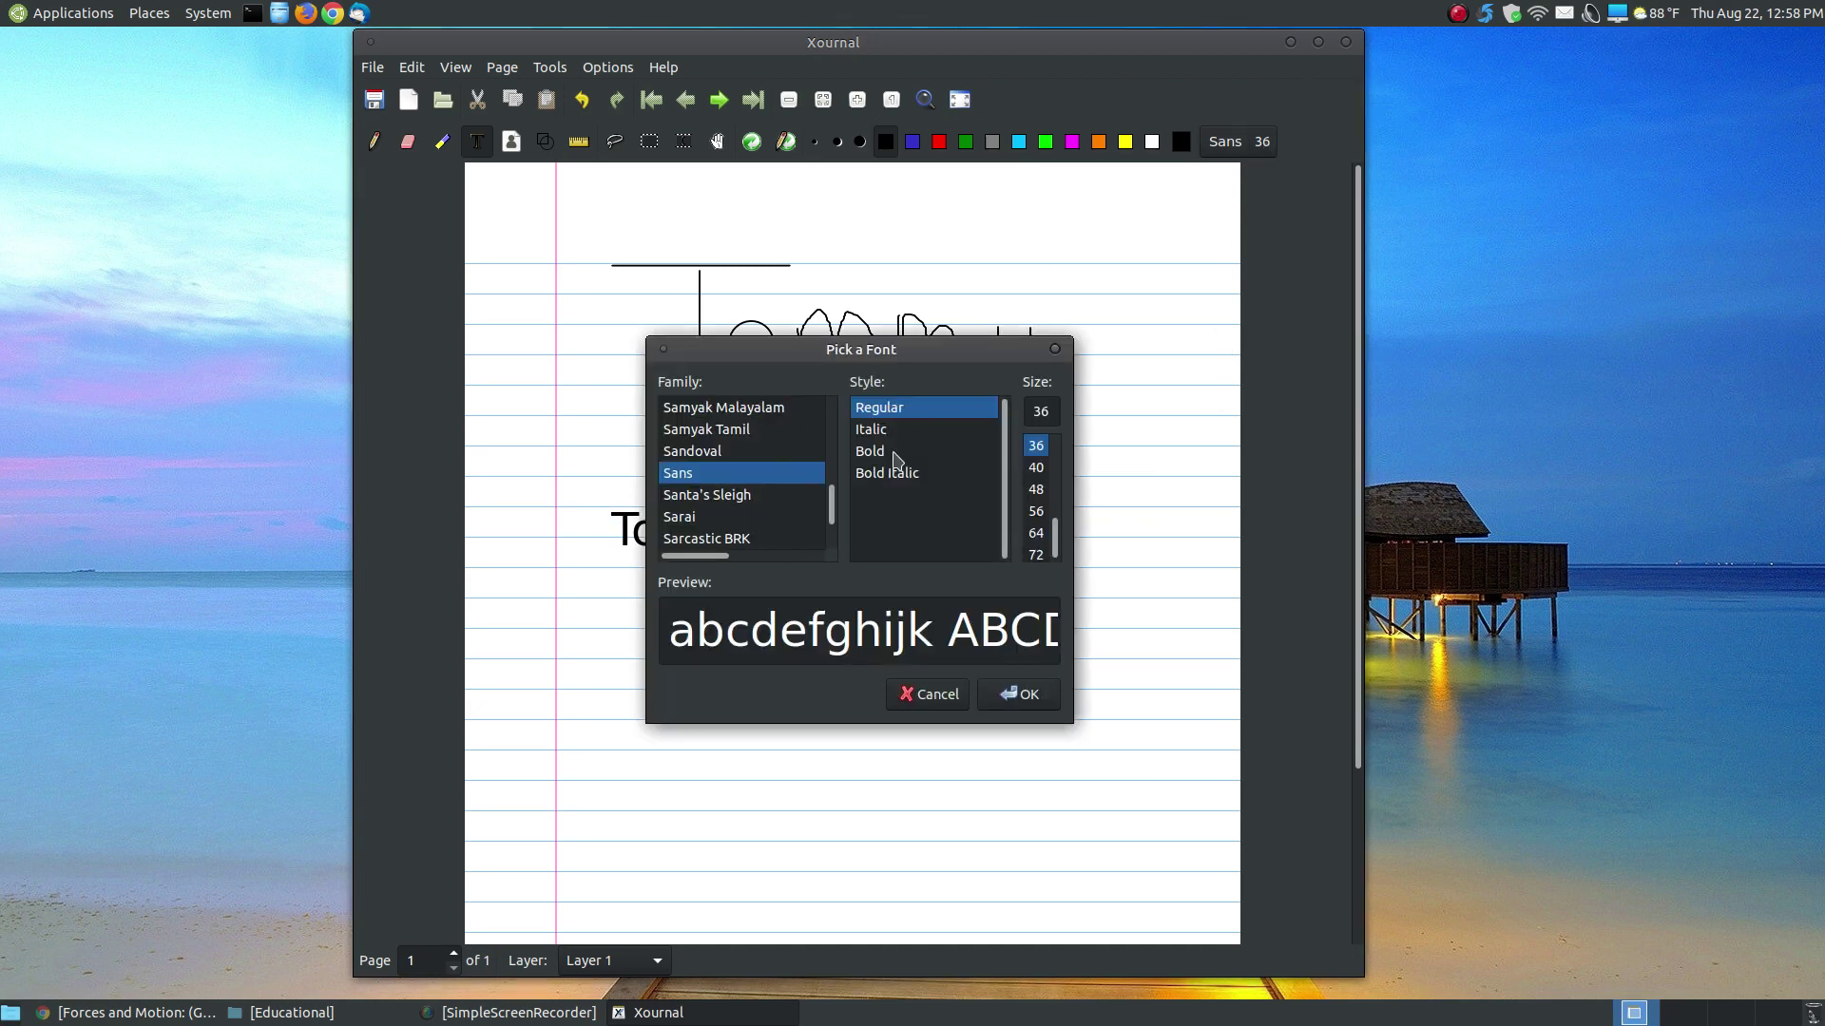
left_click(936, 703)
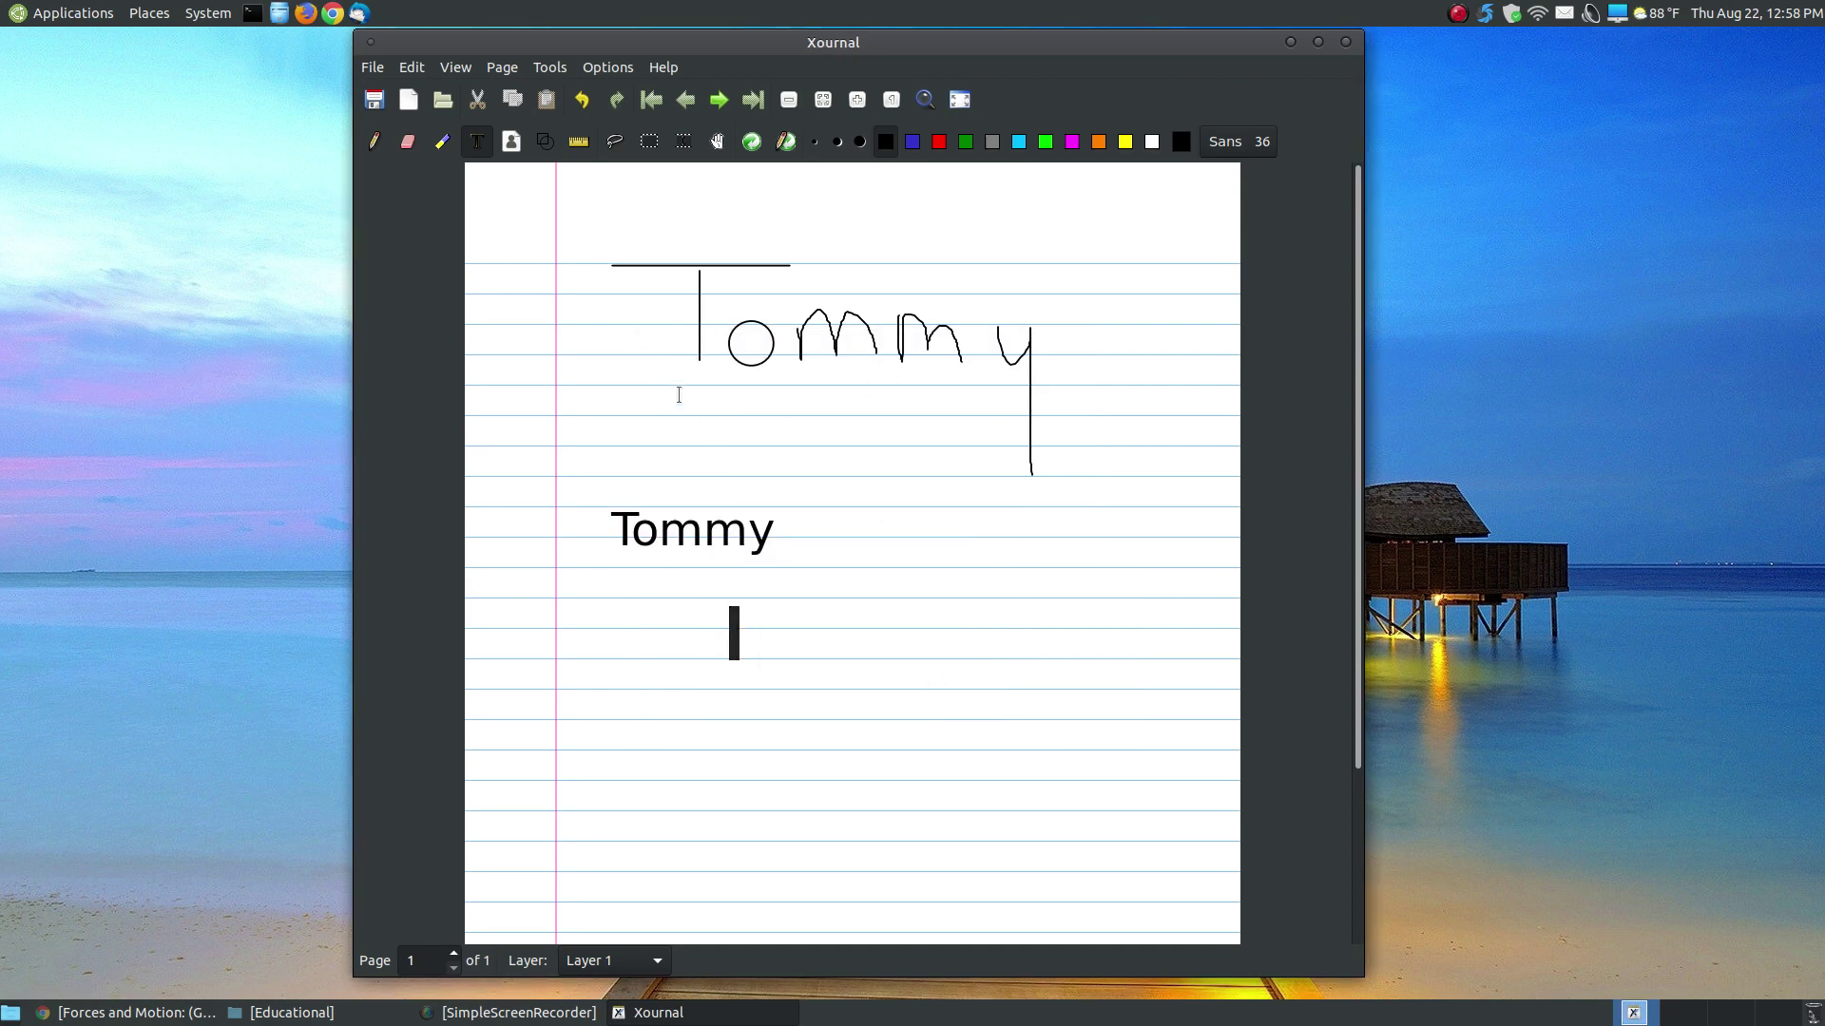